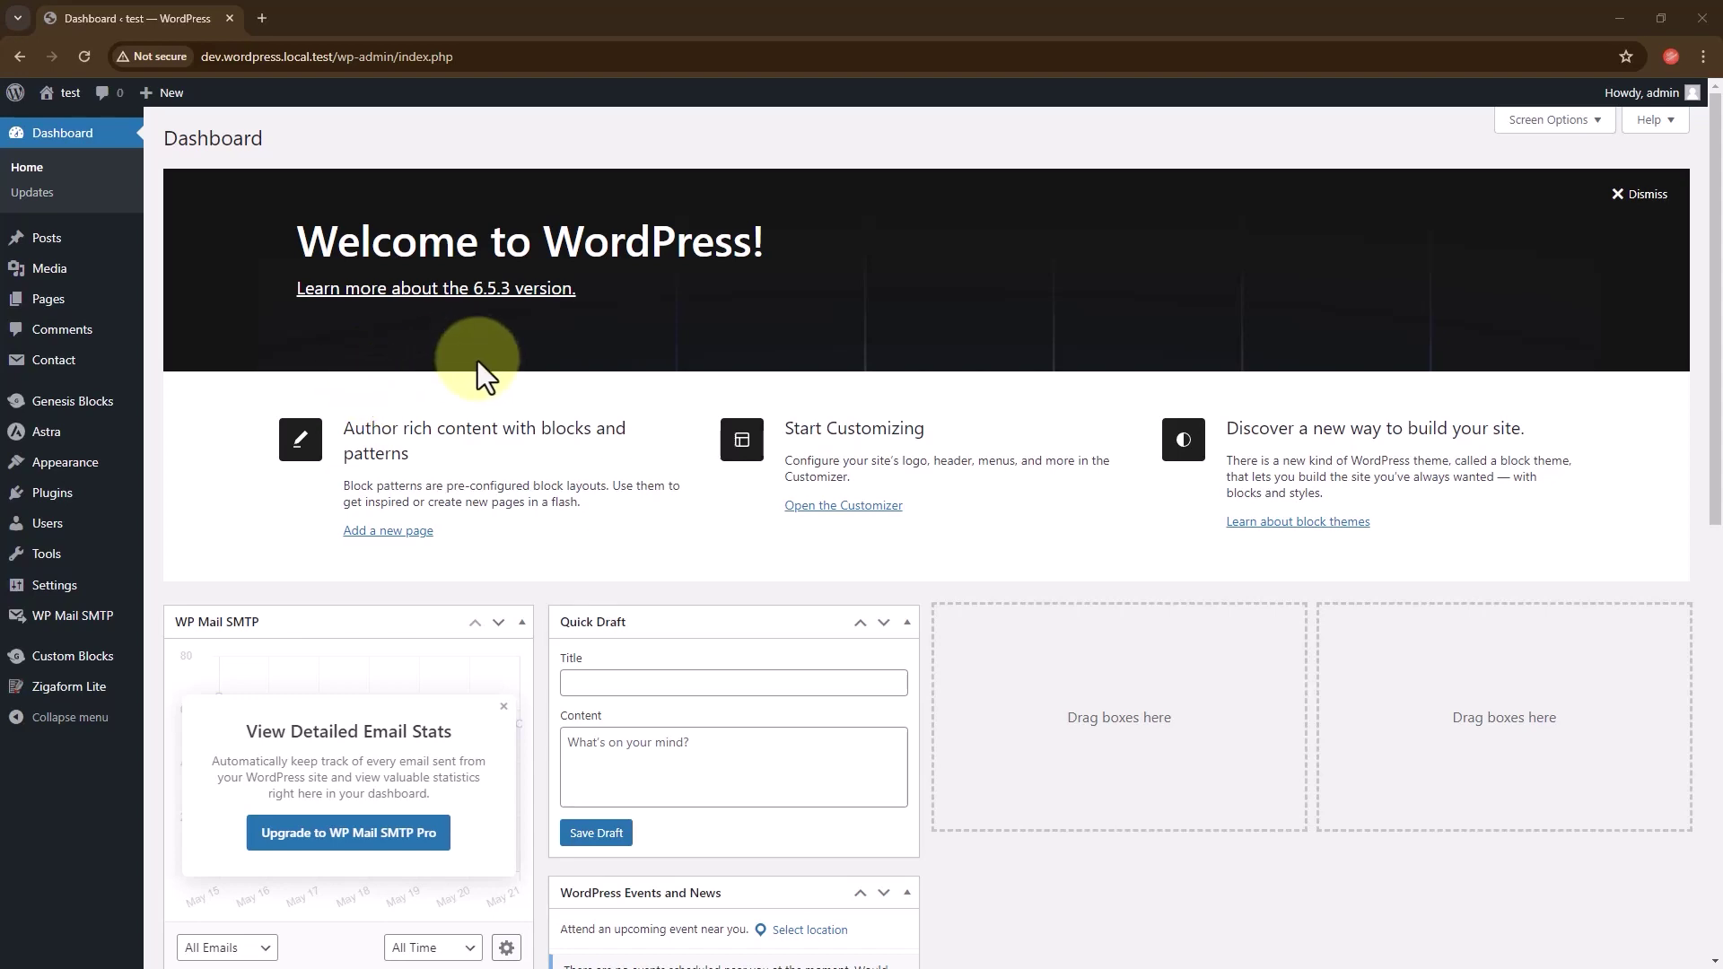
- Search the directory of new plugins for "cache"
{"action": "left_click", "coordinate": [47, 496]}
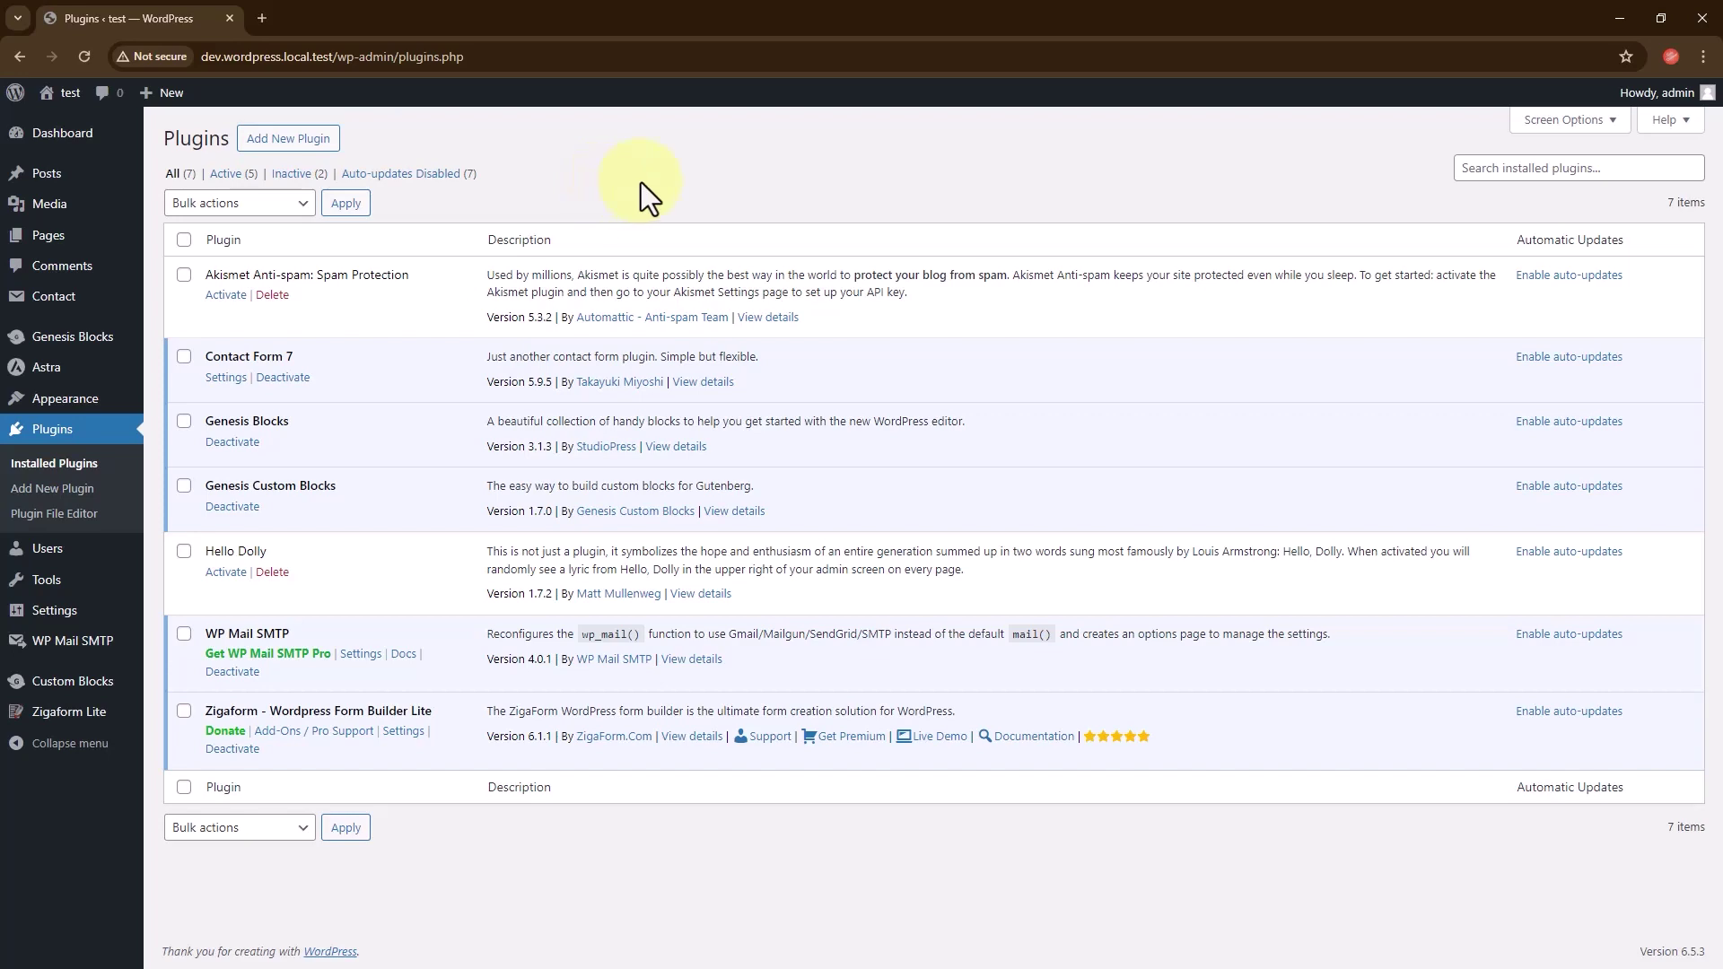
{"action": "left_click", "coordinate": [289, 140]}
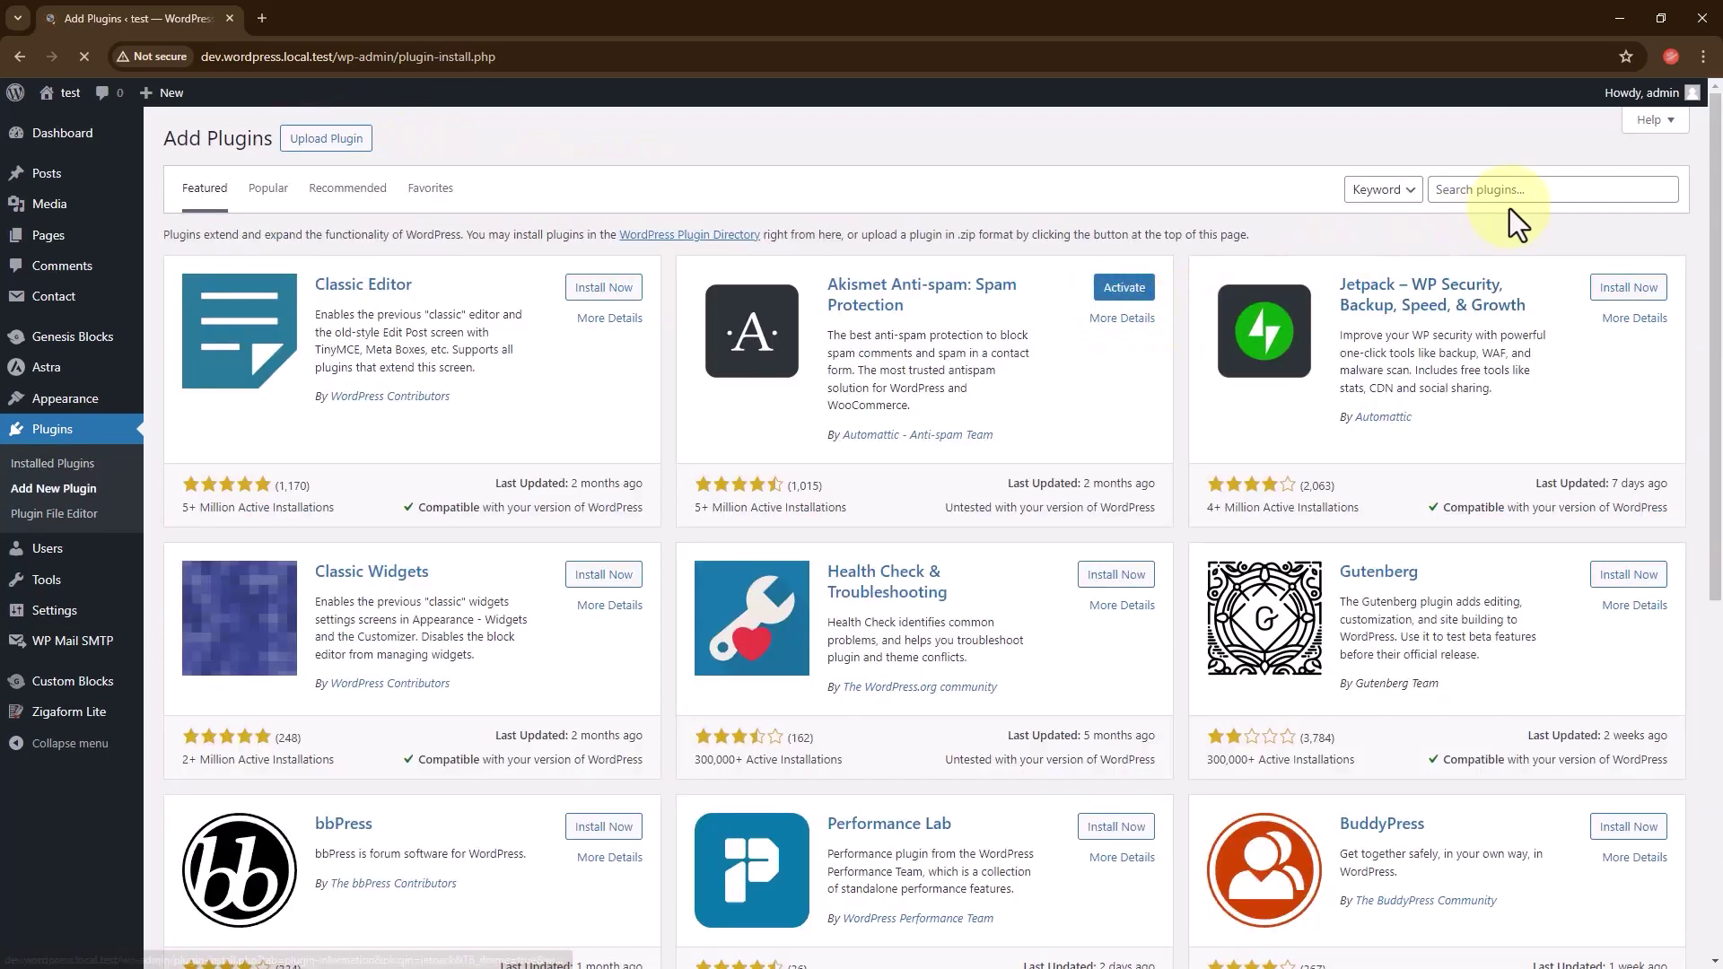
{"action": "left_click", "coordinate": [1537, 191]}
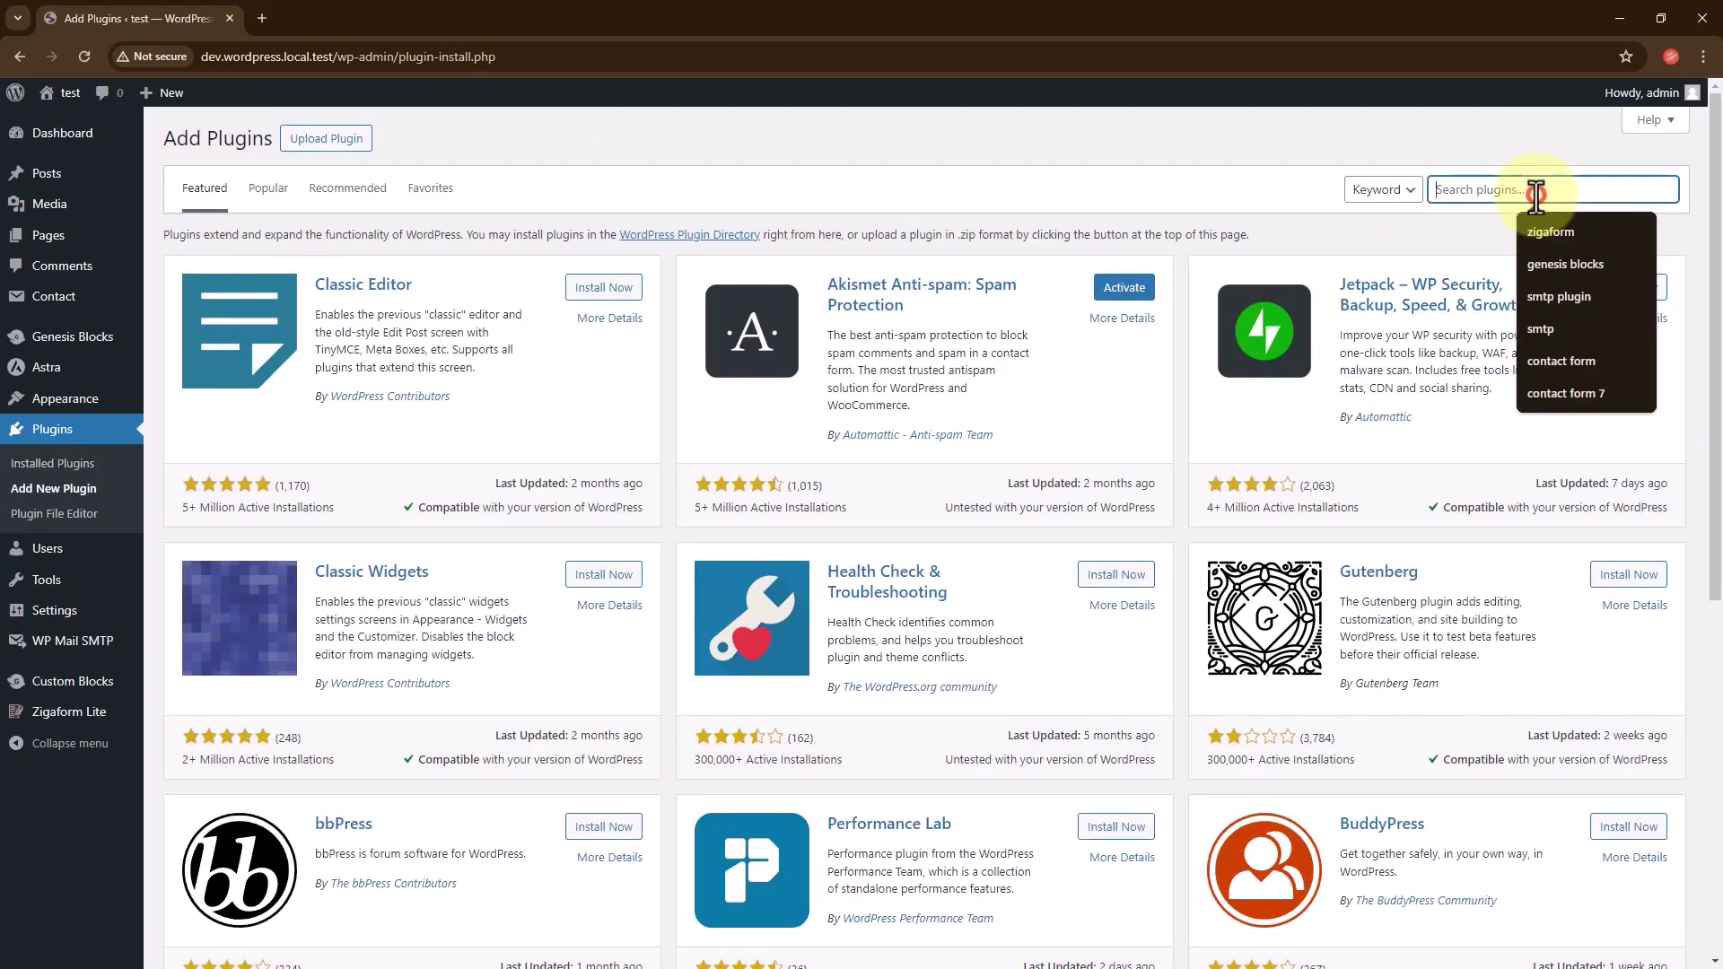
{"action": "type", "text": "cache"}
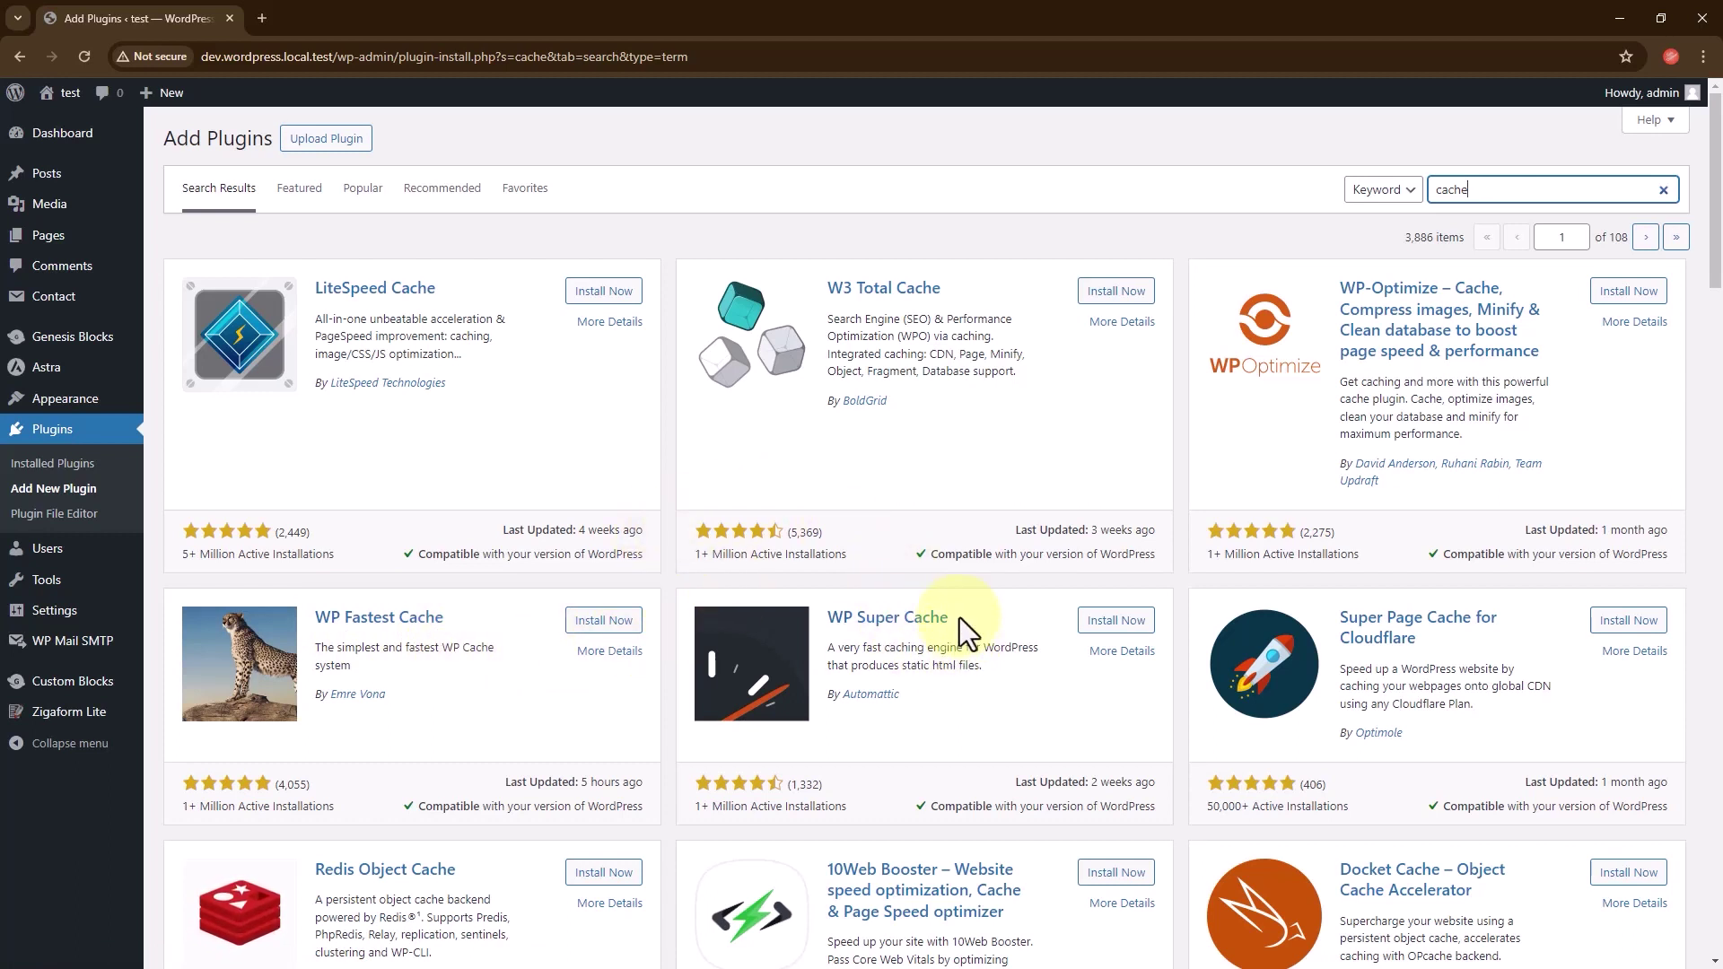
- Install the WP Super Cache plugin from the search results
{"action": "left_click_drag", "start_coordinate": [961, 618], "coordinate": [821, 619]}
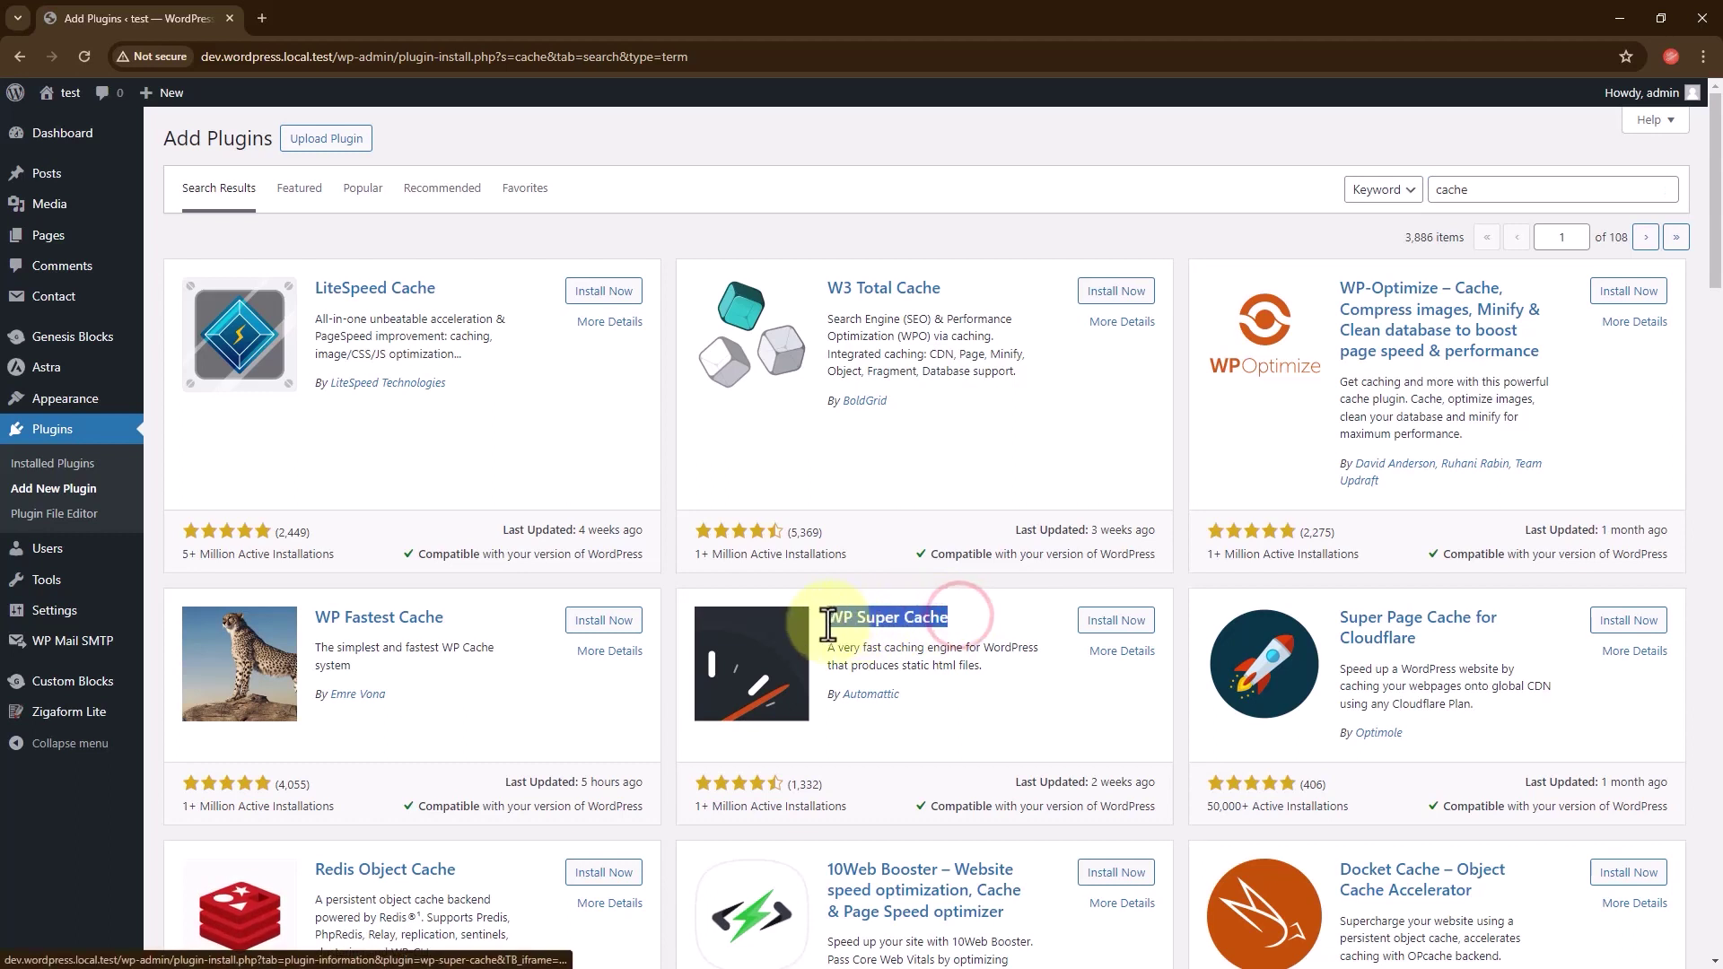
{"action": "left_click", "coordinate": [906, 645]}
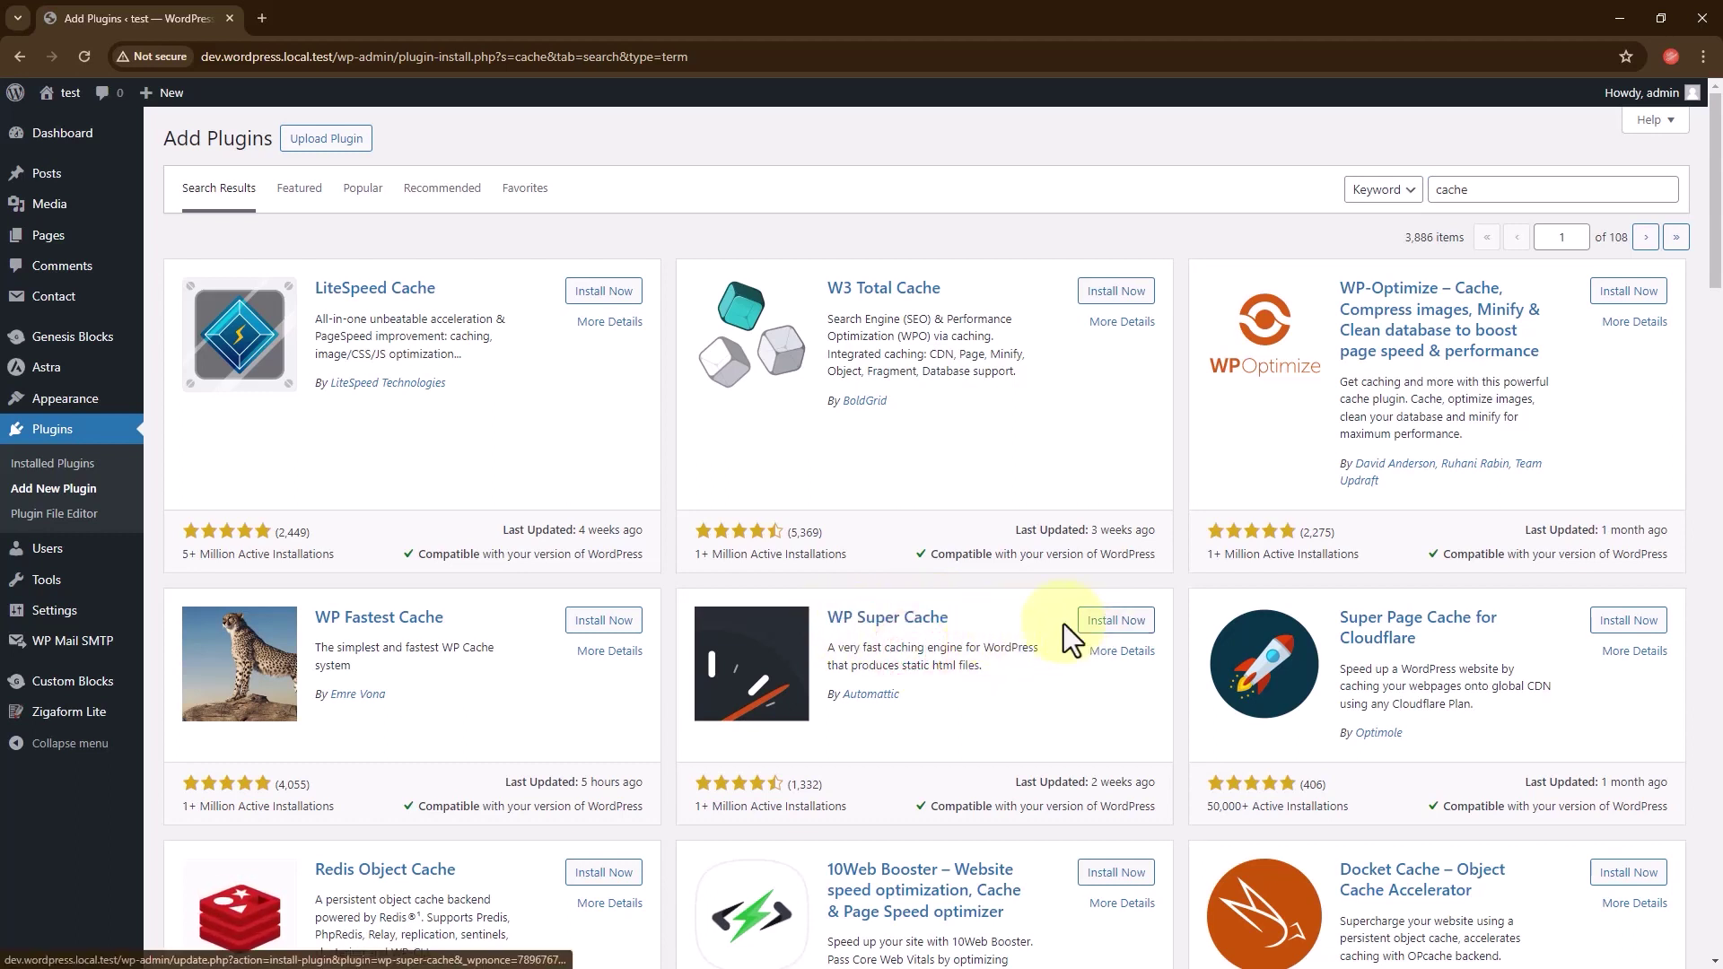
{"action": "left_click", "coordinate": [1098, 625]}
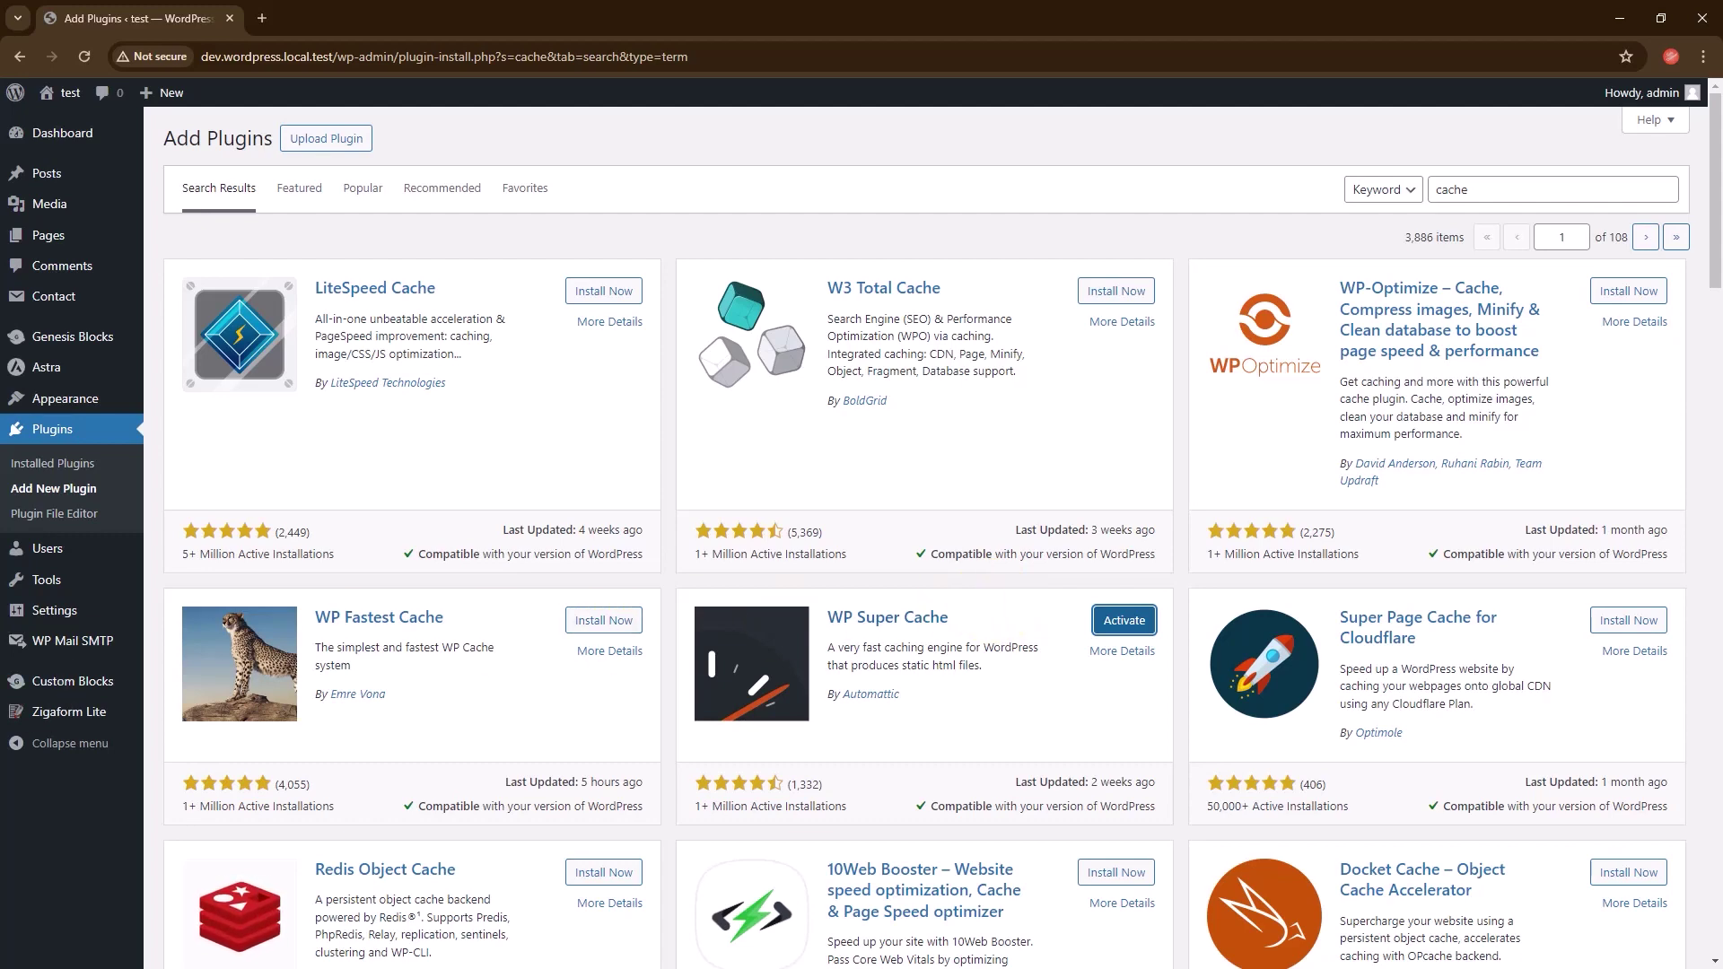
- Switch to Visual Studio Code and reopen the .htaccess file from the site's root folder
{"action": "key", "text": "alt+Tab"}
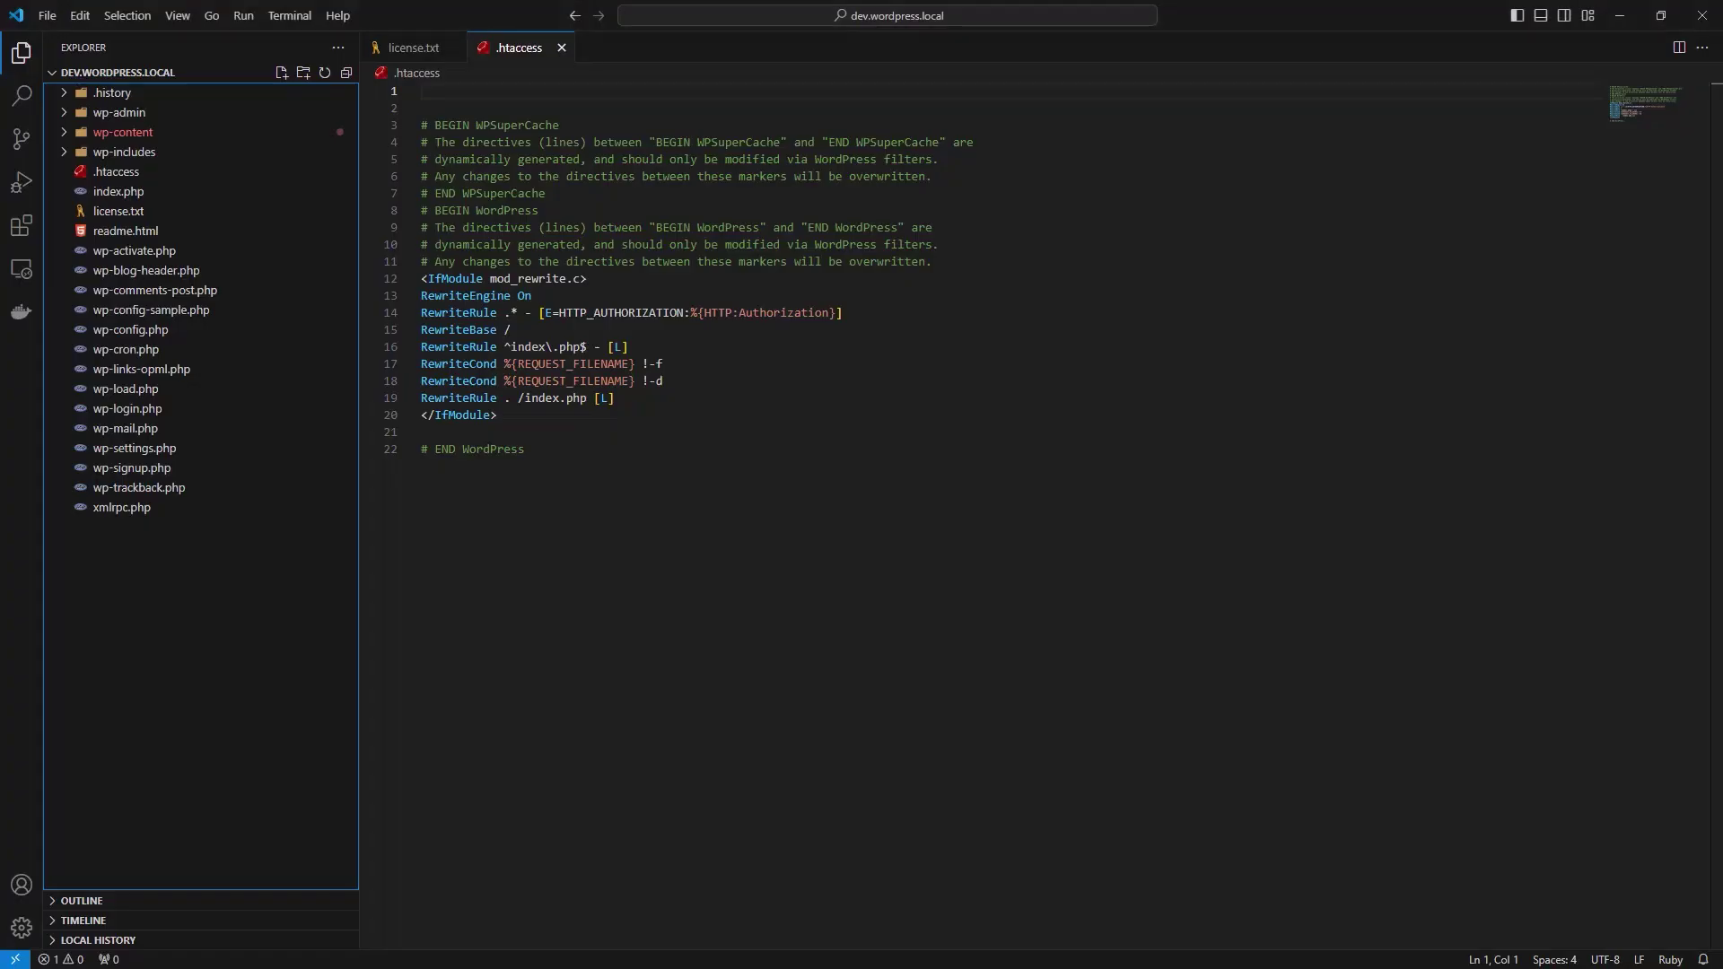
{"action": "left_click", "coordinate": [561, 50]}
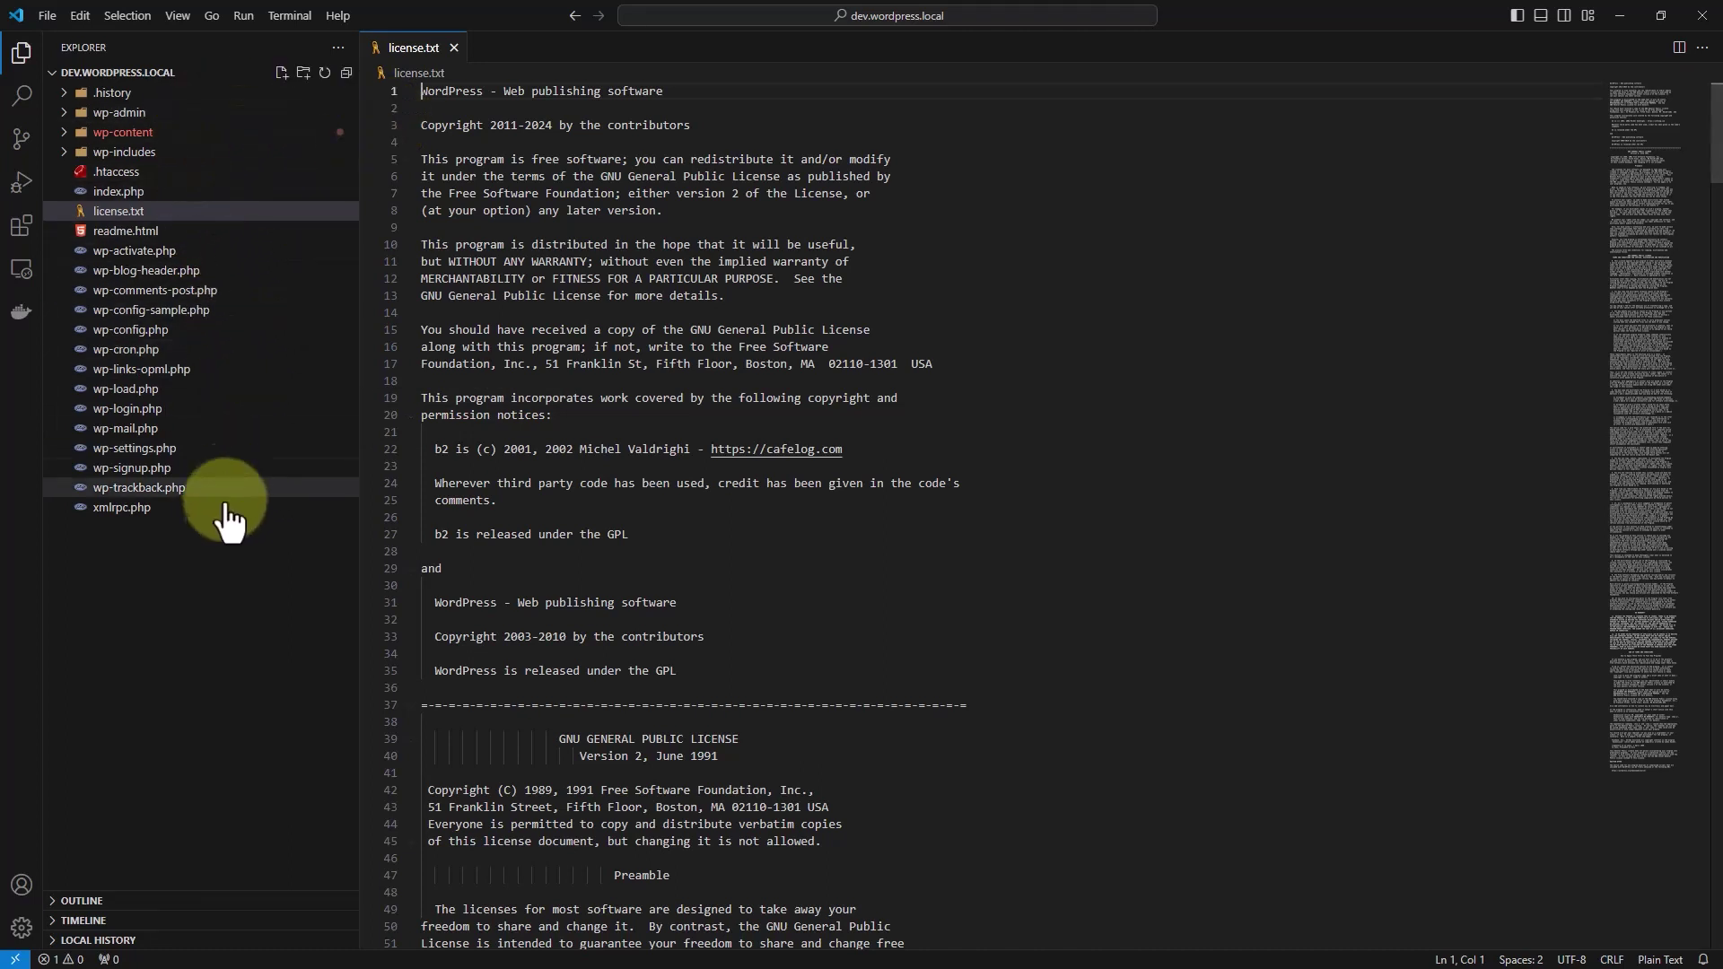
{"action": "left_click", "coordinate": [174, 546]}
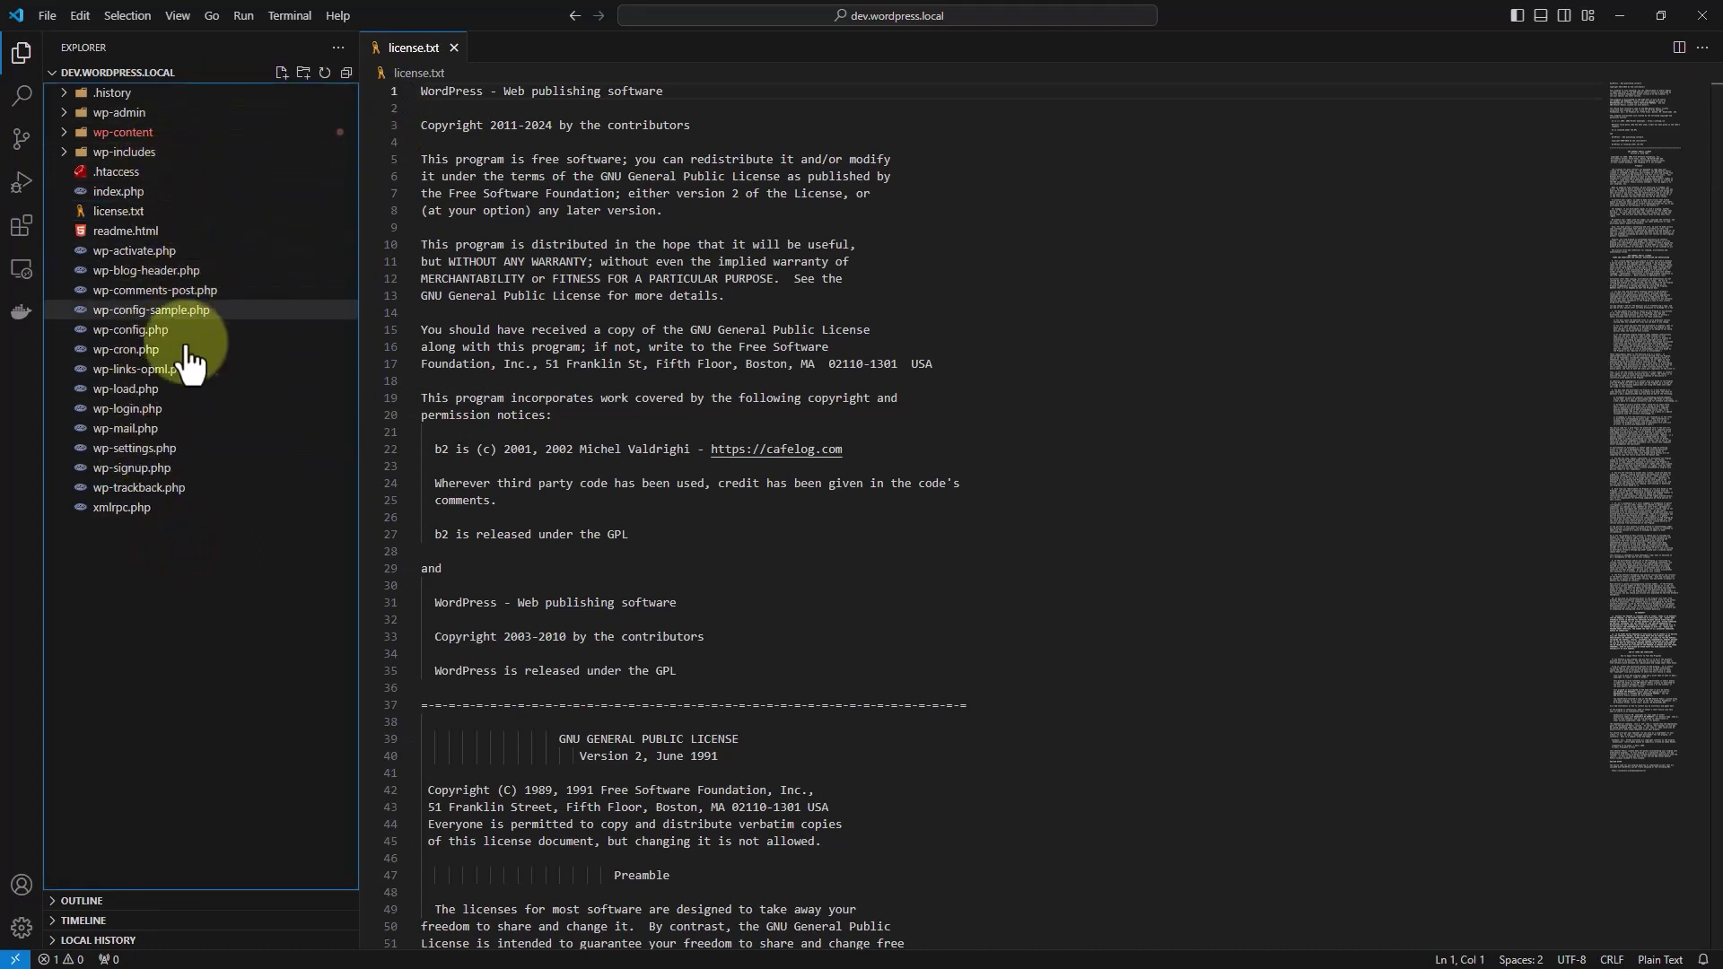
{"action": "left_click", "coordinate": [109, 174]}
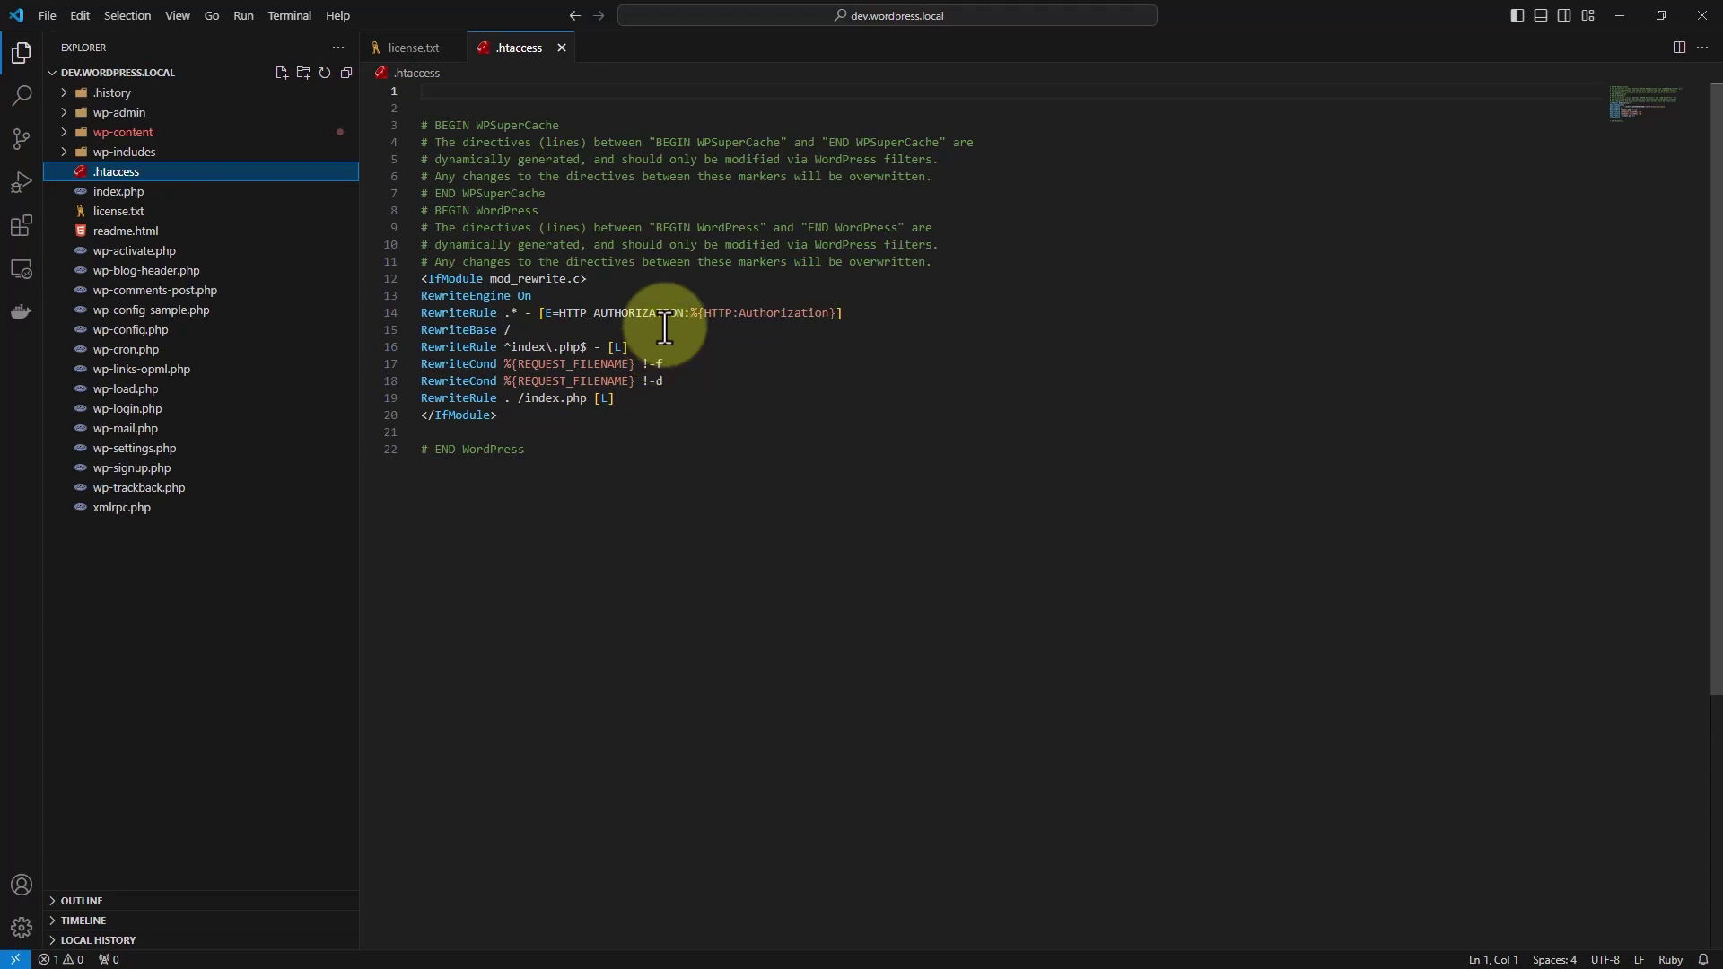
- Examine the mod_rewrite block of WordPress rules in the .htaccess file
{"action": "left_click", "coordinate": [561, 329]}
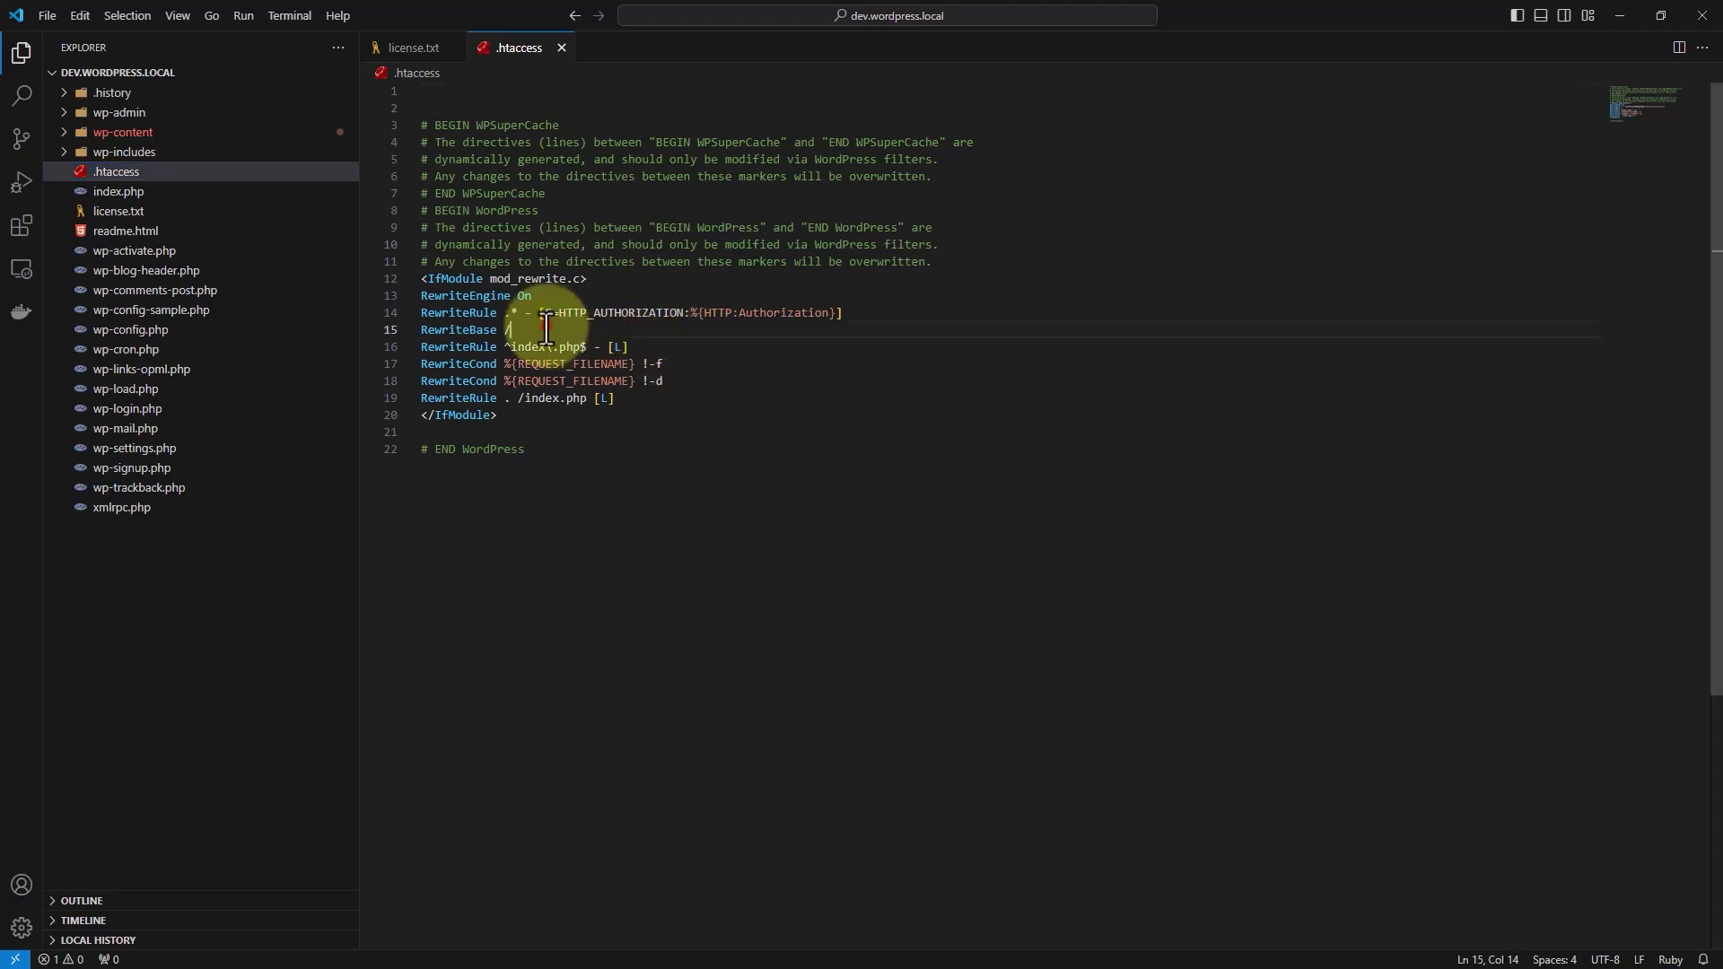
{"action": "left_click", "coordinate": [519, 415]}
{"action": "left_click_drag", "start_coordinate": [518, 414], "coordinate": [413, 279]}
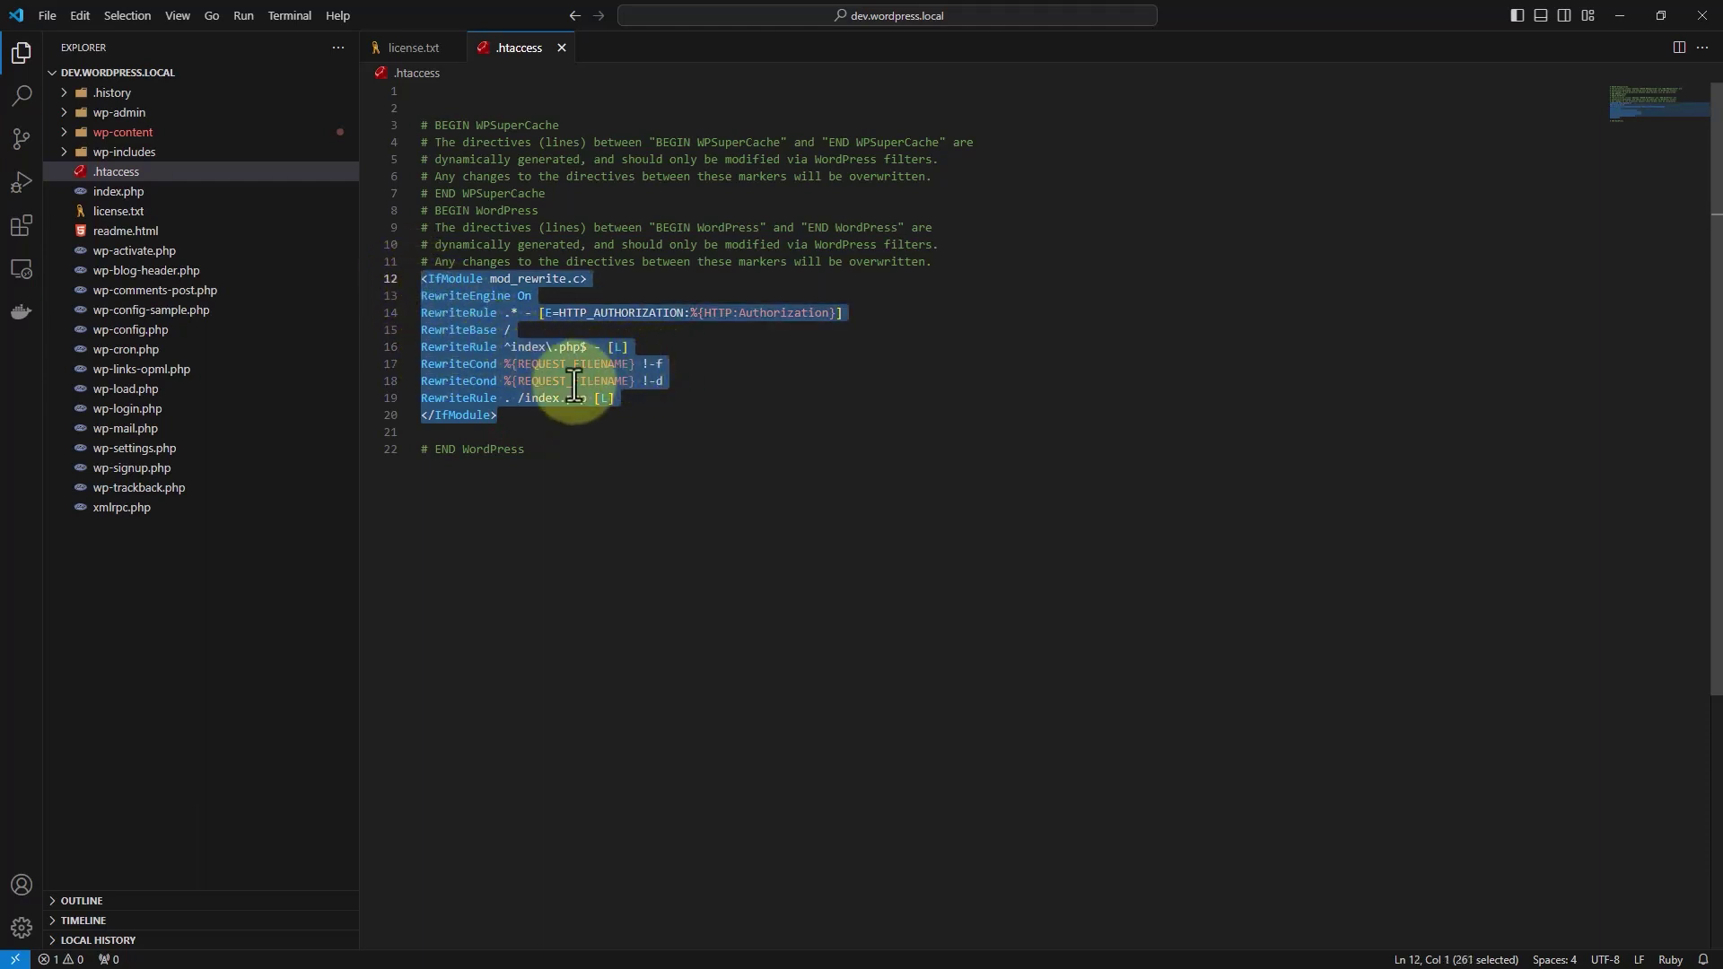
{"action": "left_click", "coordinate": [532, 422]}
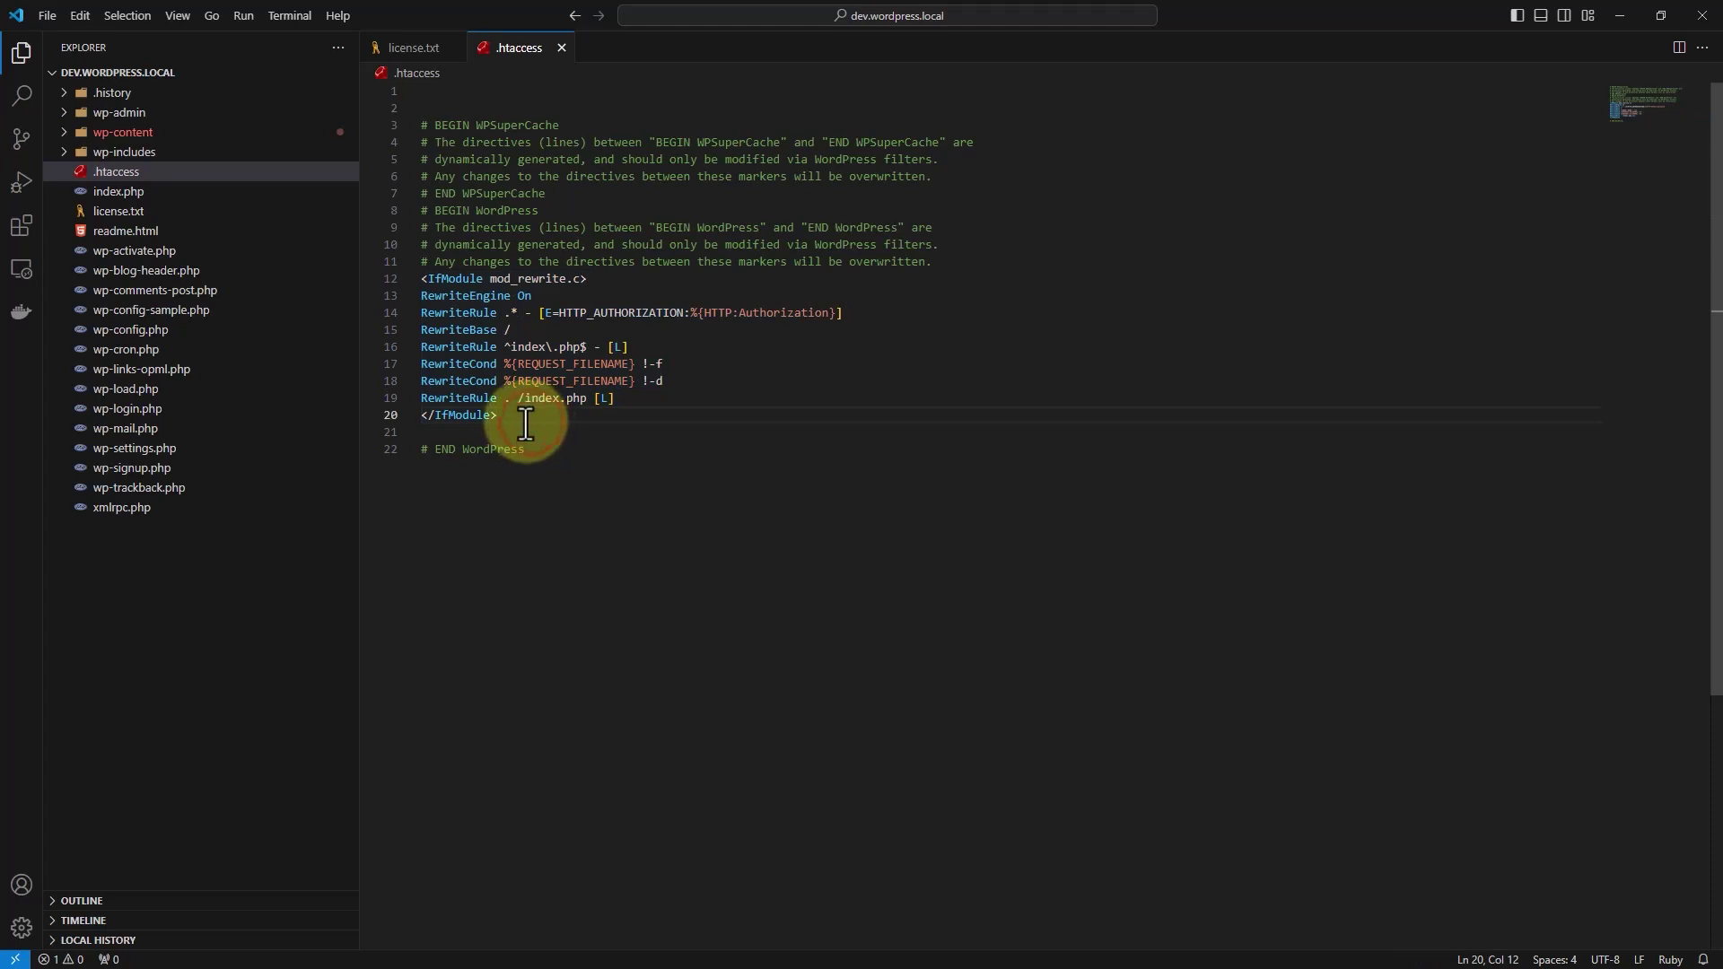
{"action": "left_click", "coordinate": [500, 425]}
{"action": "left_click_drag", "start_coordinate": [500, 426], "coordinate": [413, 292]}
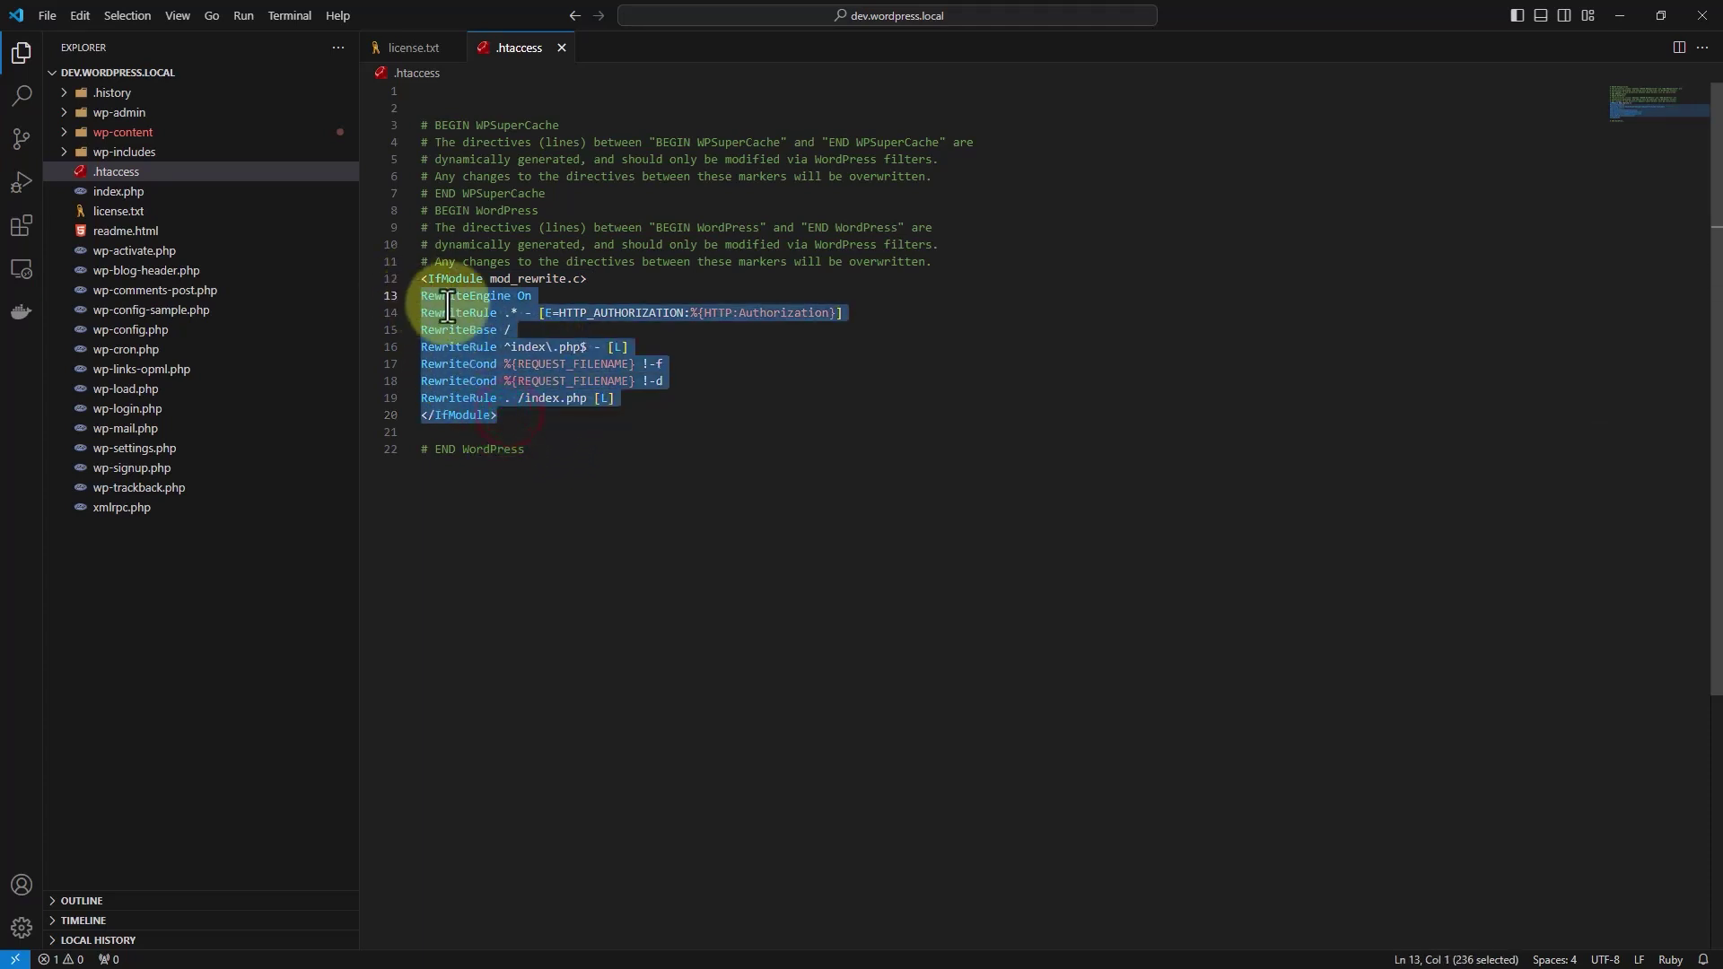
{"action": "left_click", "coordinate": [509, 332]}
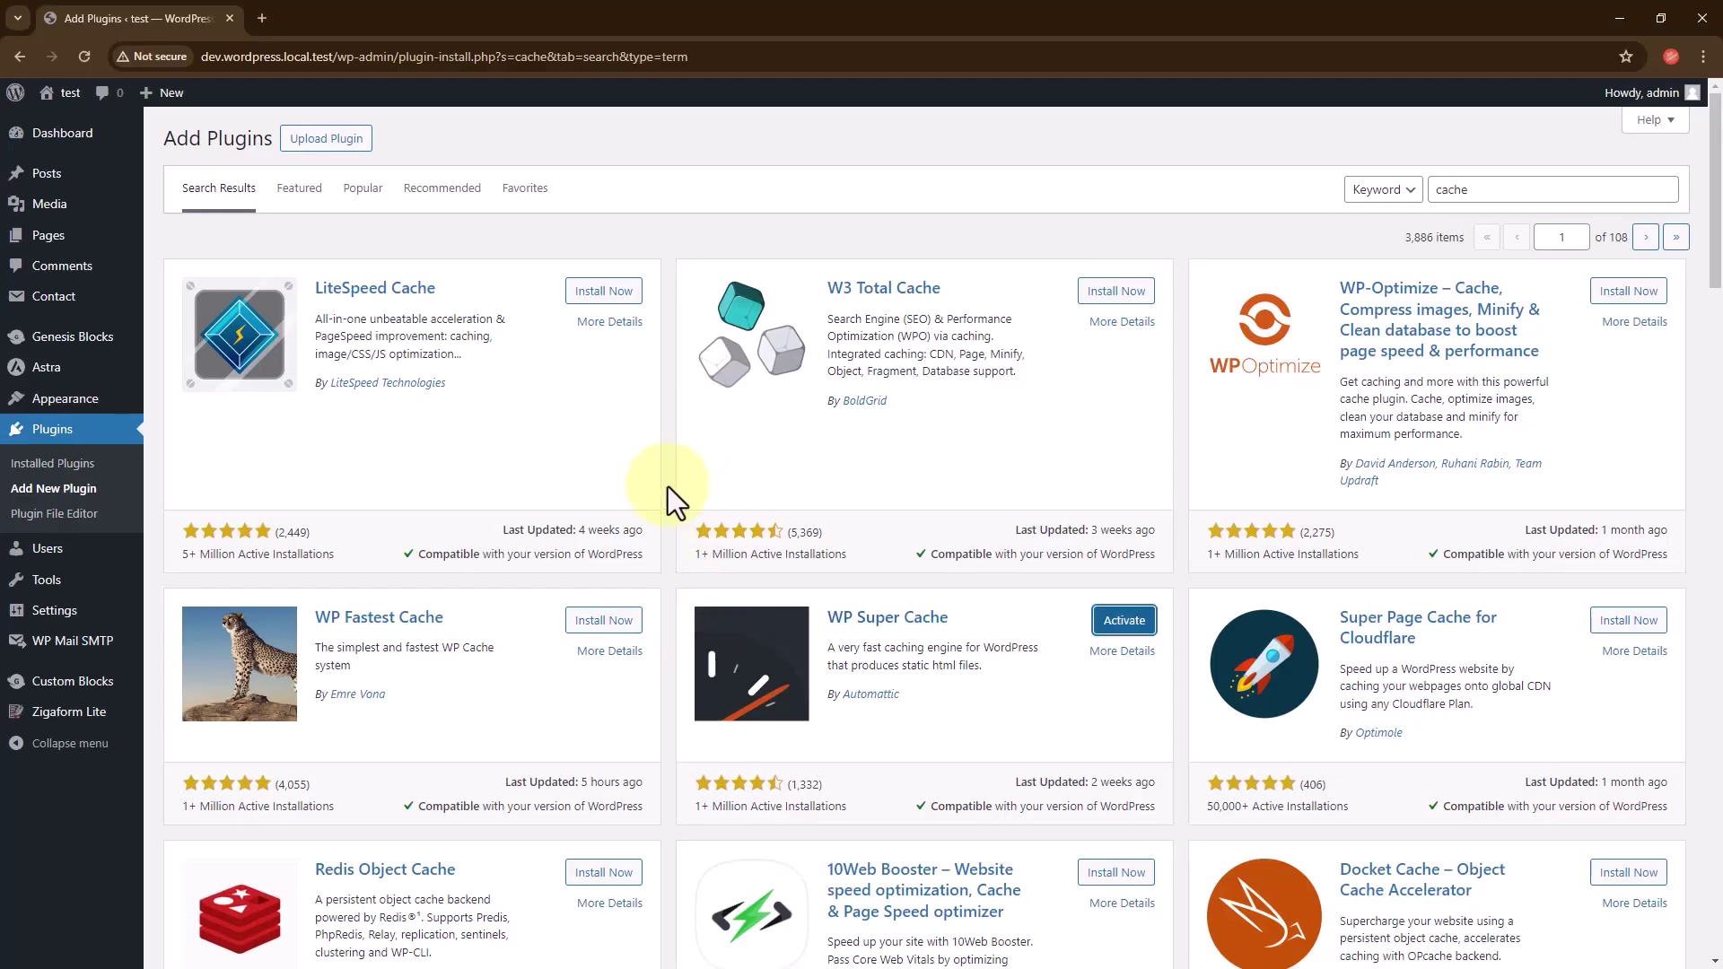
- Switch back to the browser, activate the WP Super Cache plugin and refresh the page
{"action": "left_click", "coordinate": [1134, 625]}
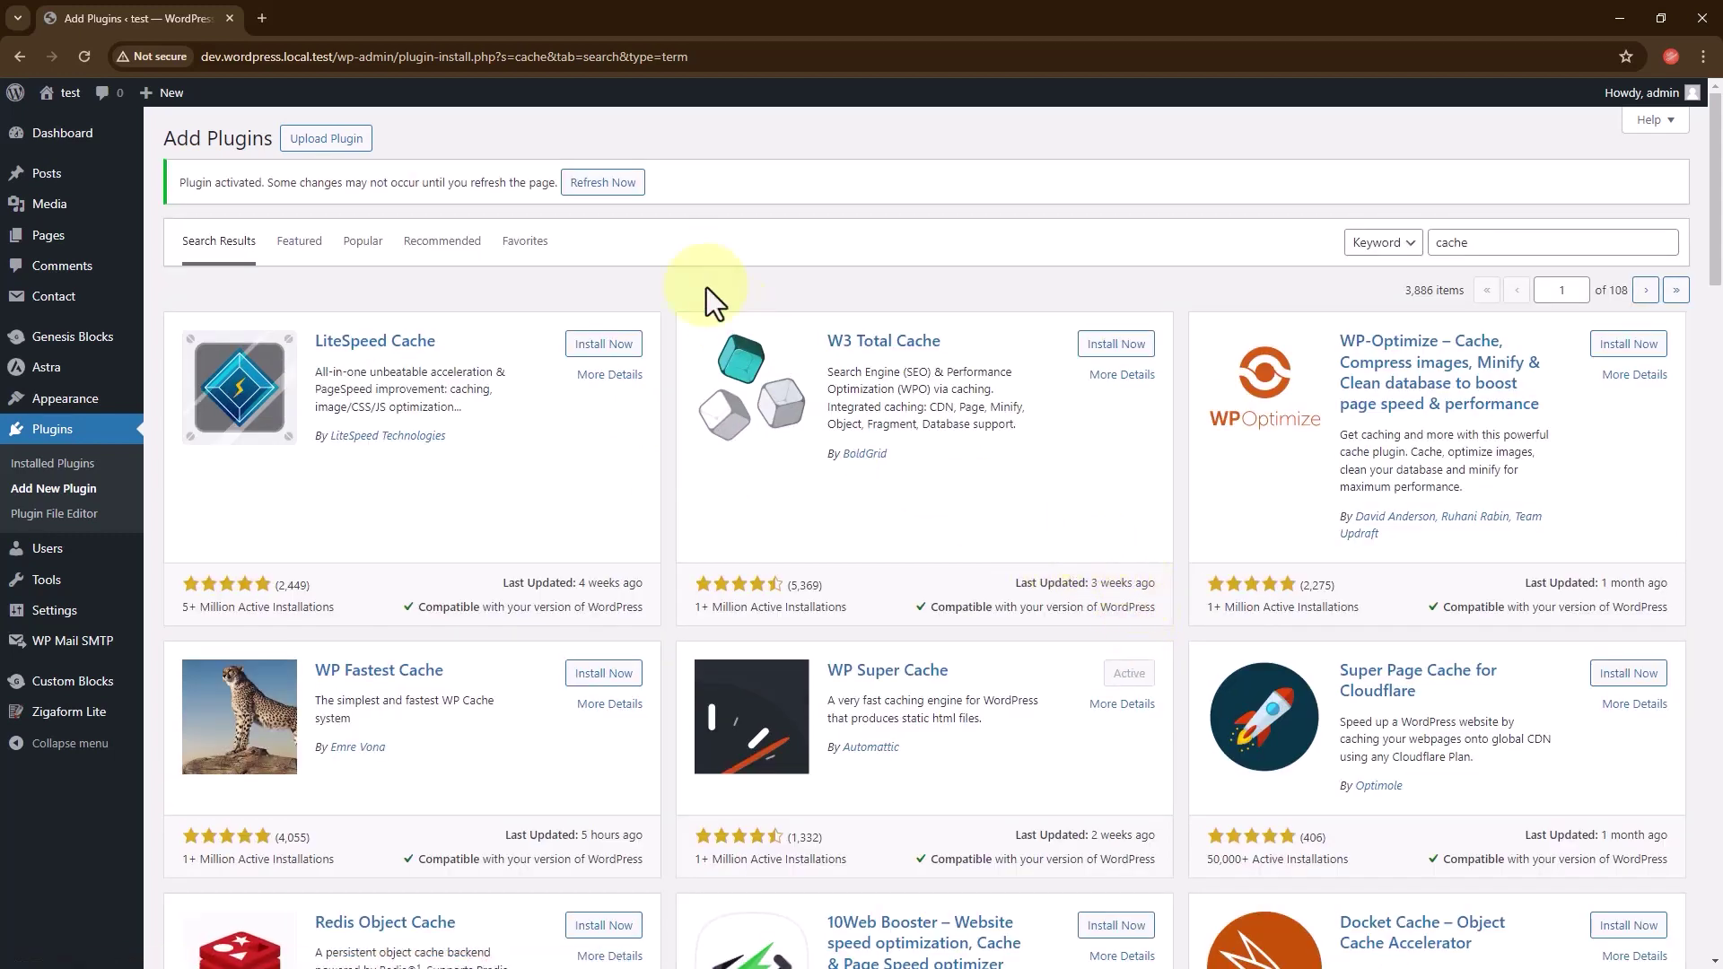
{"action": "left_click", "coordinate": [618, 183]}
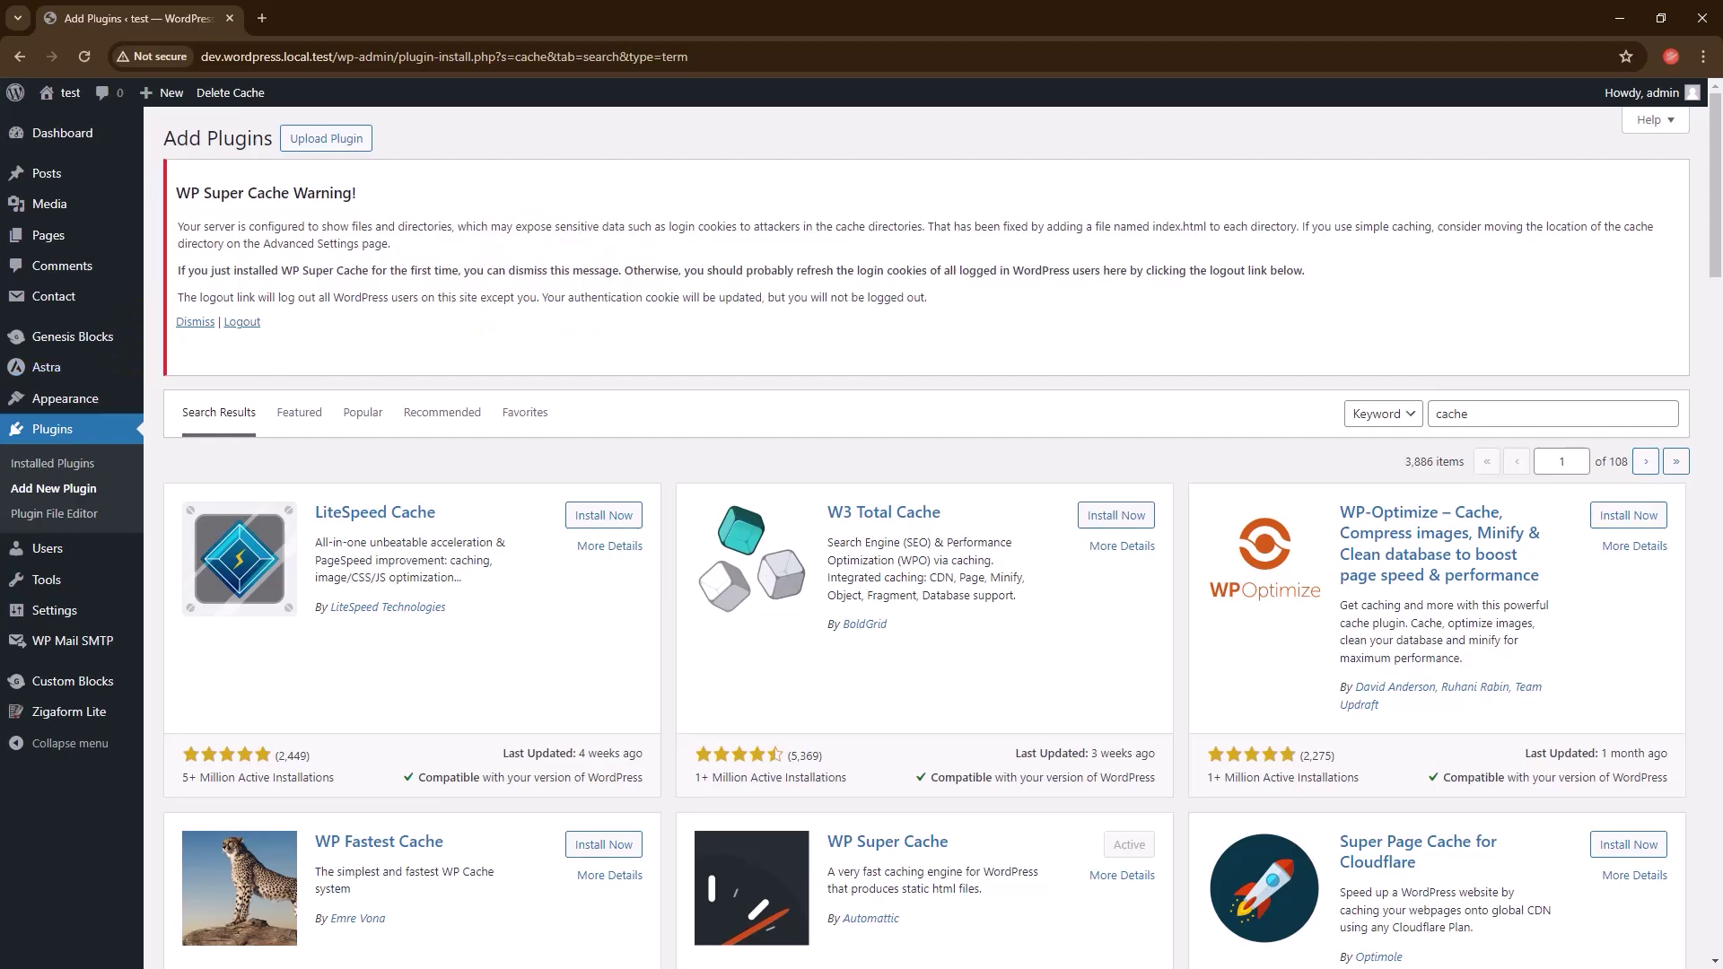
- Switch to Visual Studio Code and check the .htaccess file for changes from the plugin activation
{"action": "key", "text": "alt+Tab"}
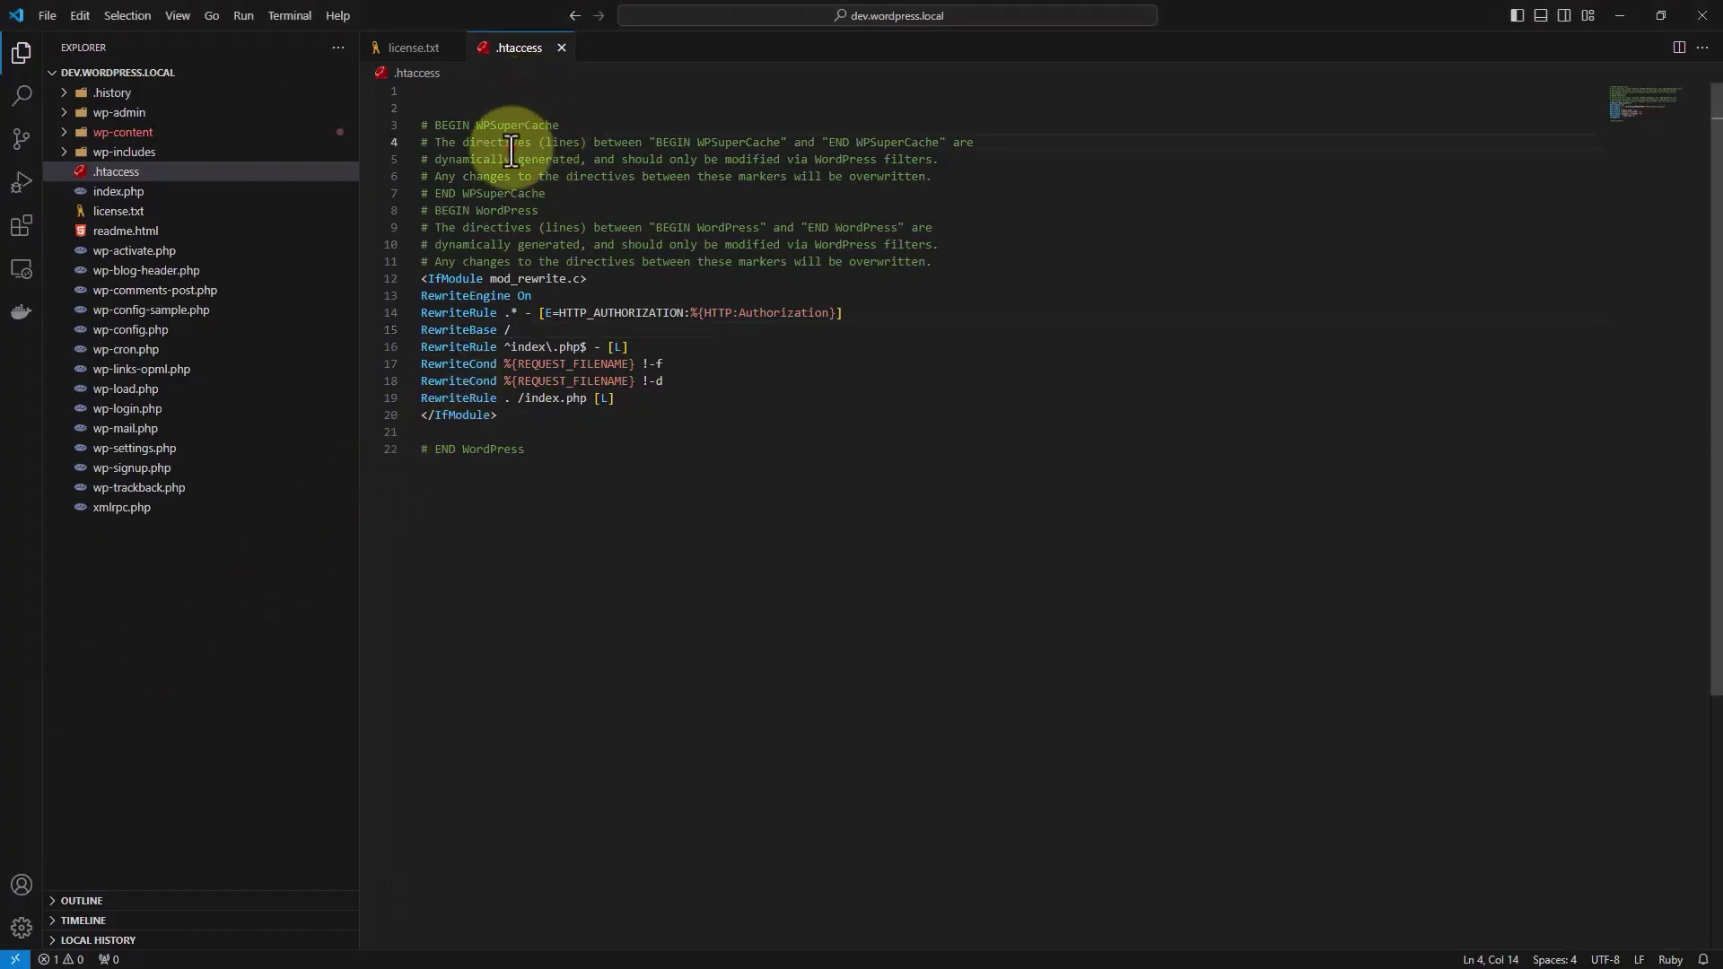
{"action": "left_click", "coordinate": [416, 47]}
{"action": "left_click", "coordinate": [482, 50]}
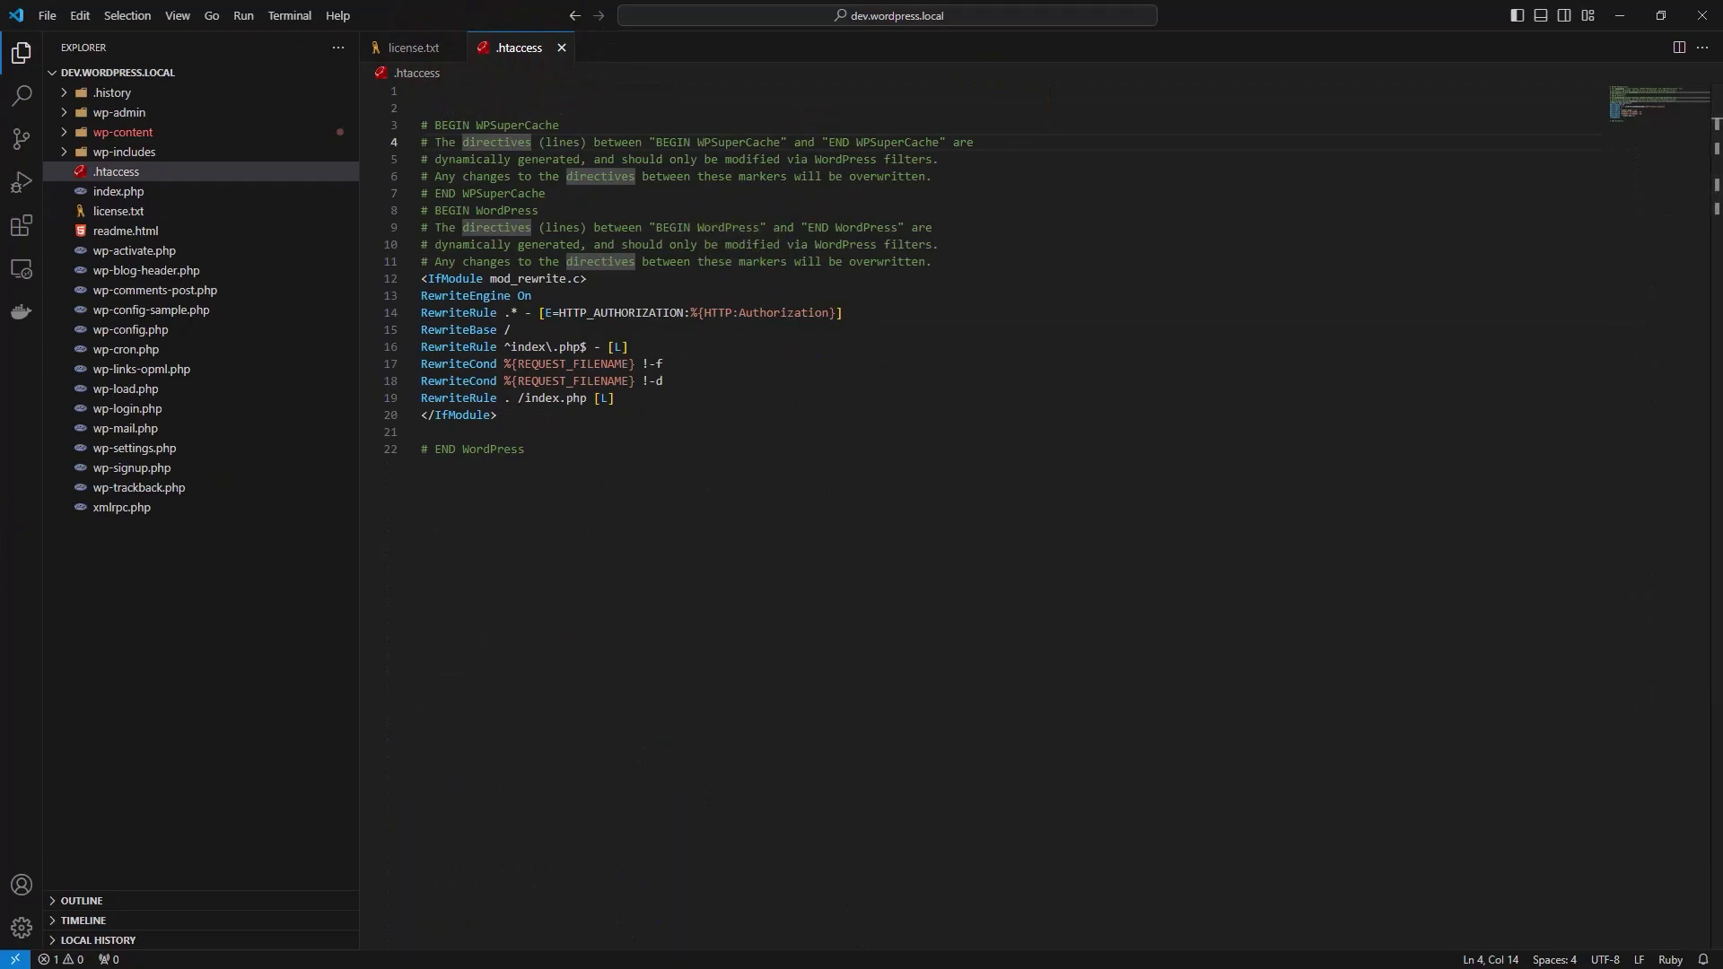
- Return to the browser, open the WP Super Cache settings and dismiss the warning about exposed files and directories
{"action": "key", "text": "alt+Tab"}
{"action": "mouse_move", "coordinate": [54, 610]}
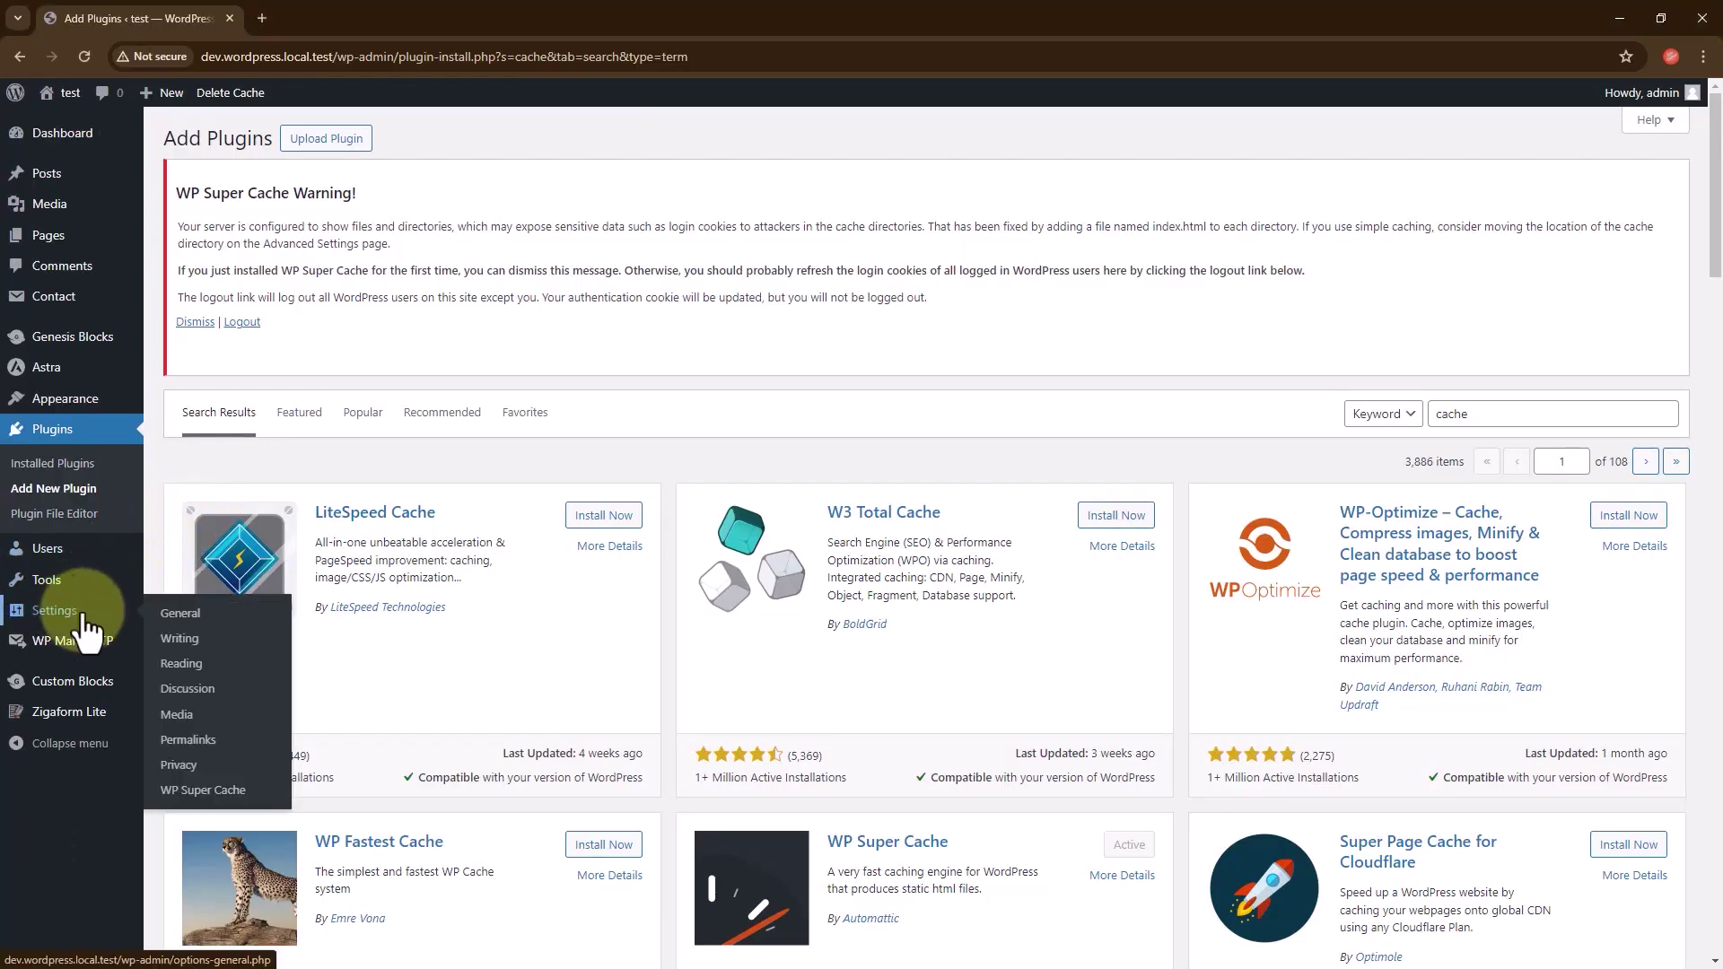
{"action": "left_click", "coordinate": [204, 790]}
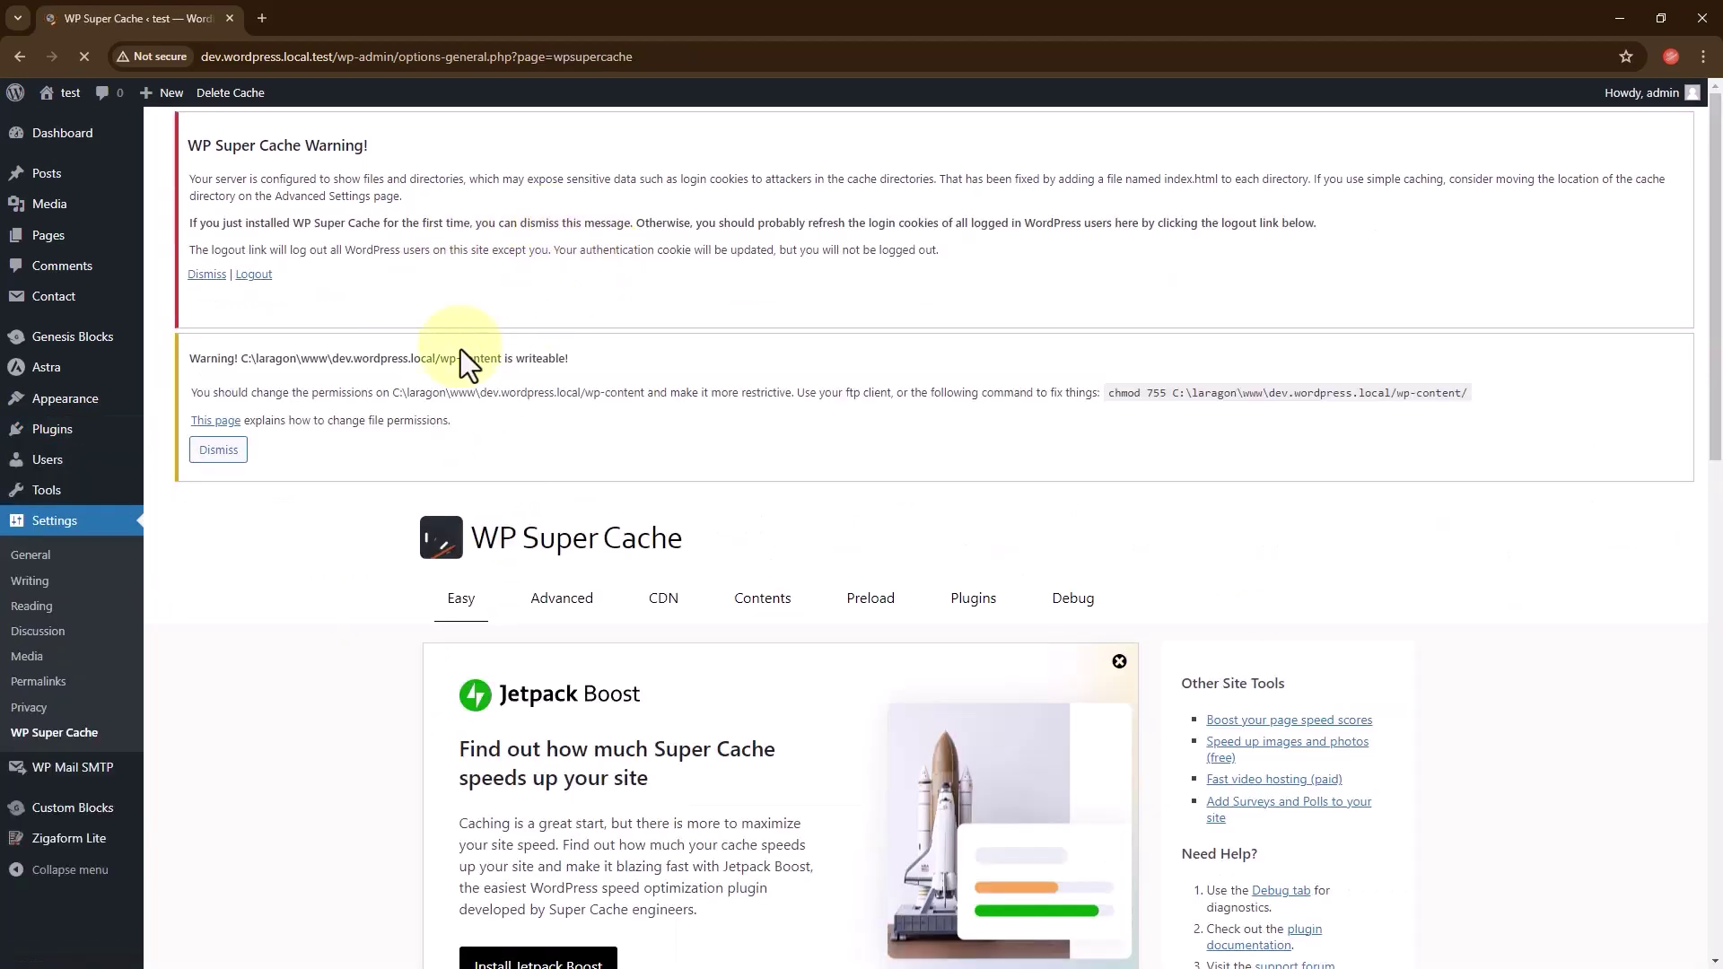
{"action": "left_click", "coordinate": [206, 275]}
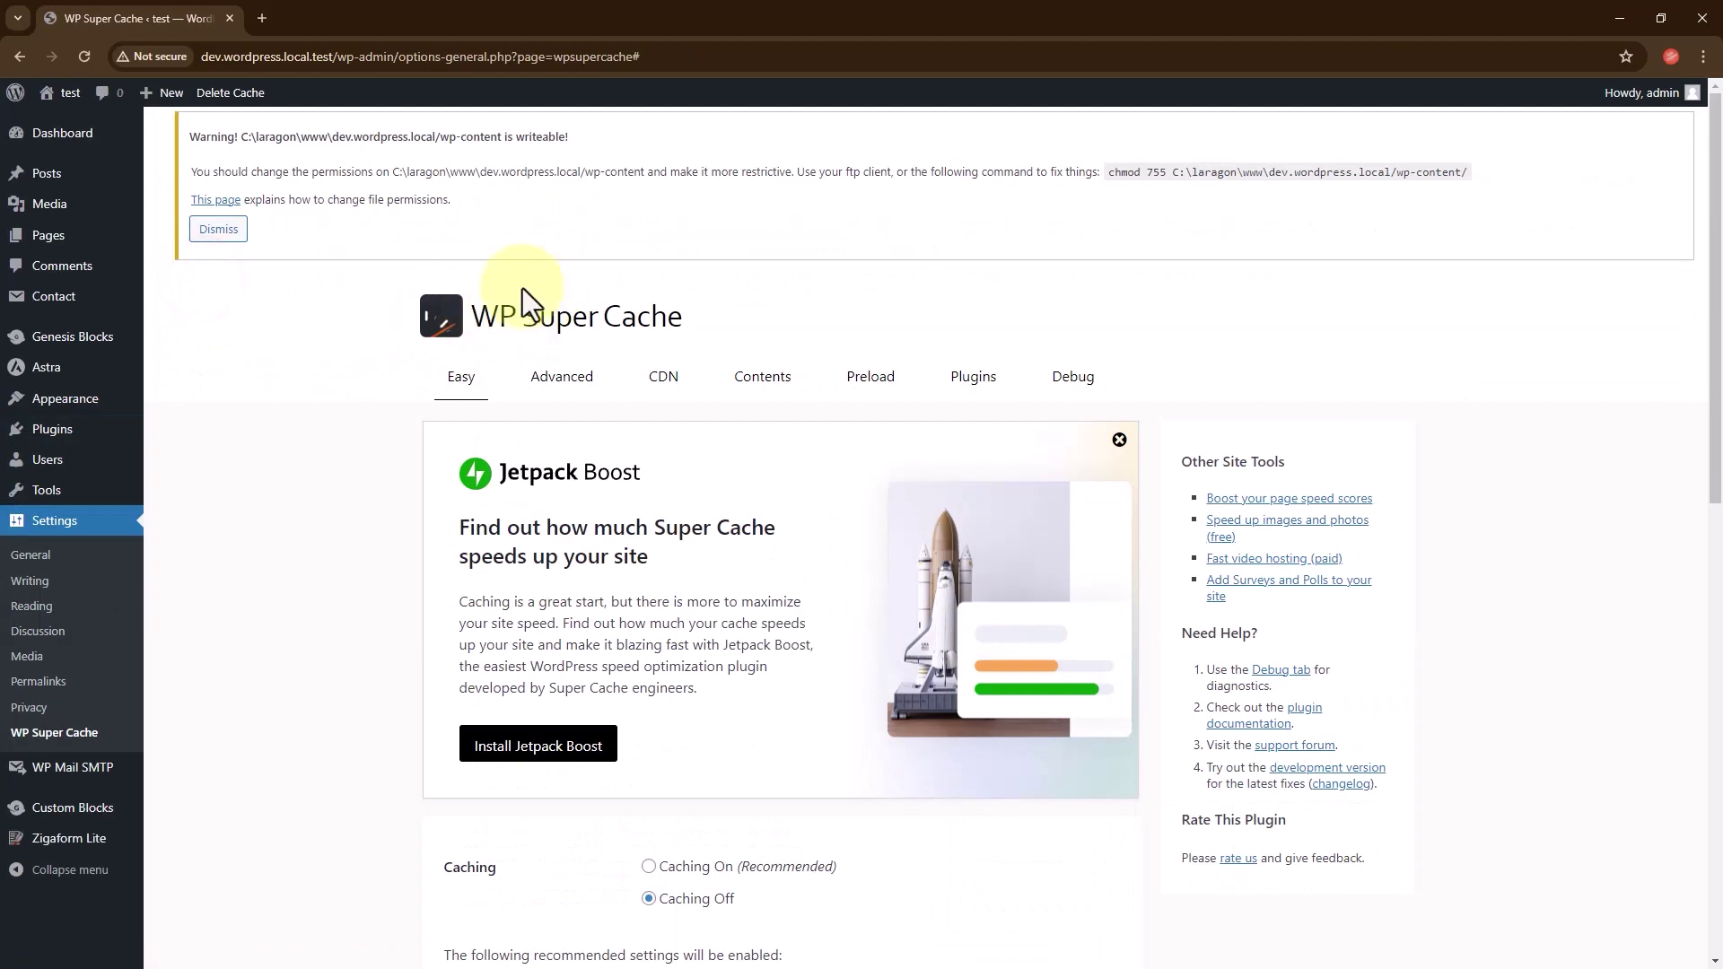
- Set WP Super Cache to Caching On and update the status
{"action": "scroll", "coordinate": [549, 386], "scroll_direction": "down", "scroll_amount": 1}
{"action": "scroll", "coordinate": [556, 476], "scroll_direction": "down", "scroll_amount": 3}
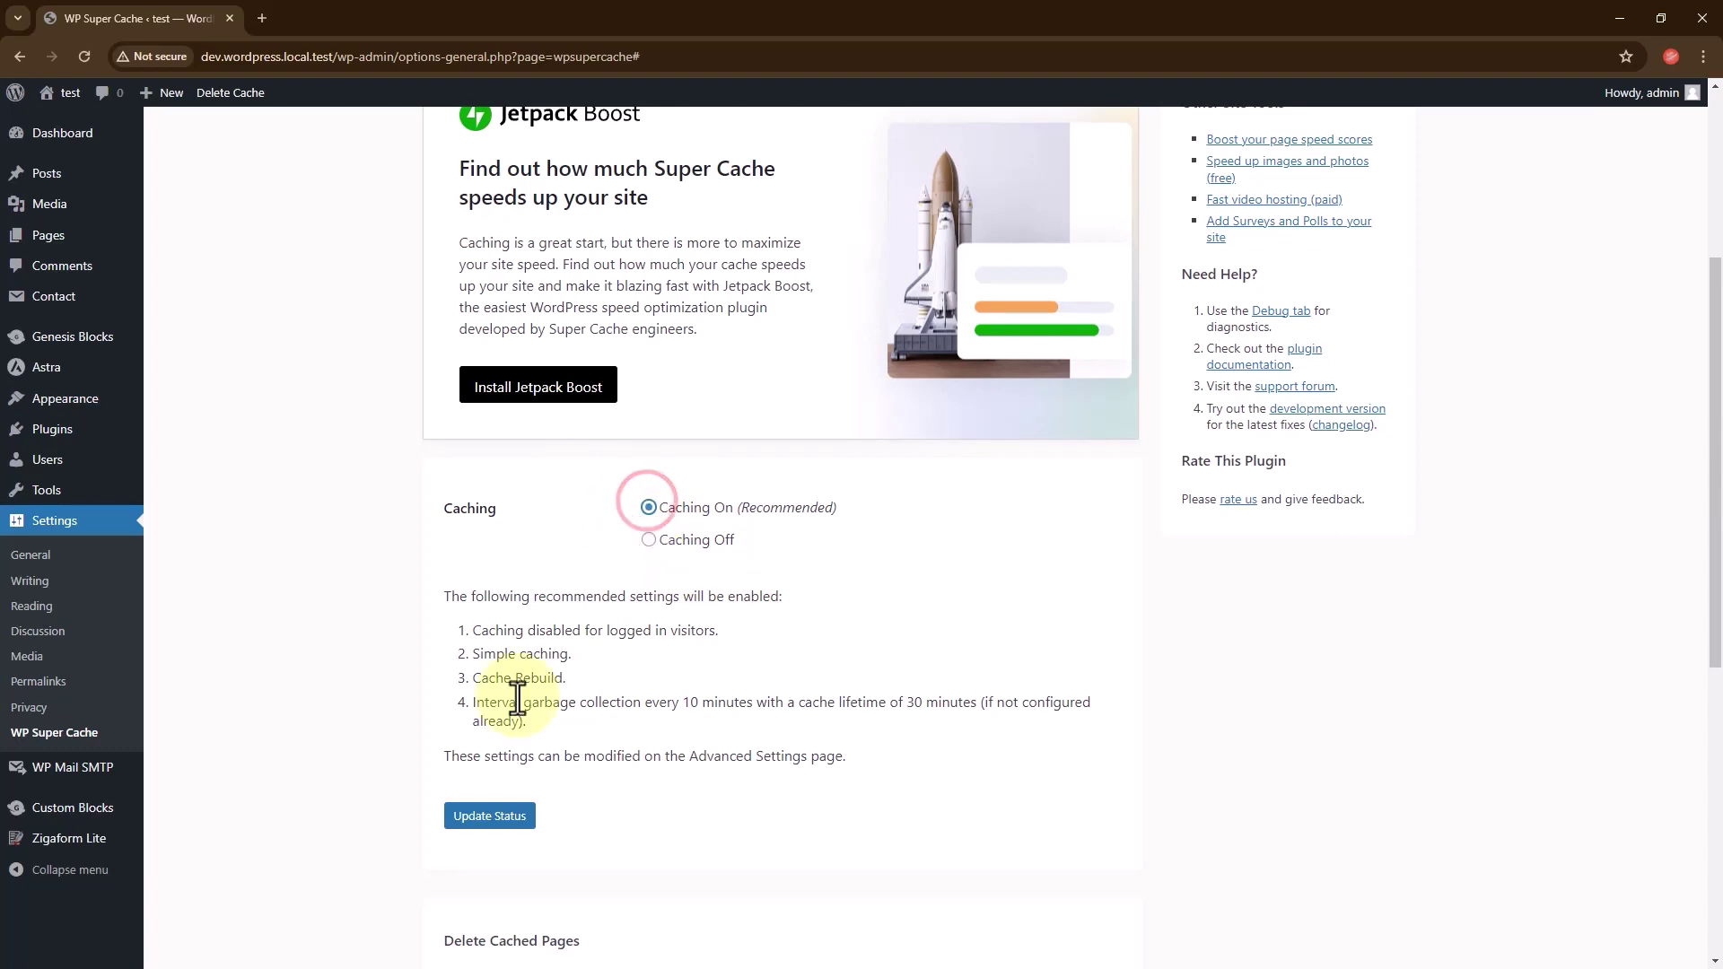
{"action": "left_click", "coordinate": [490, 817]}
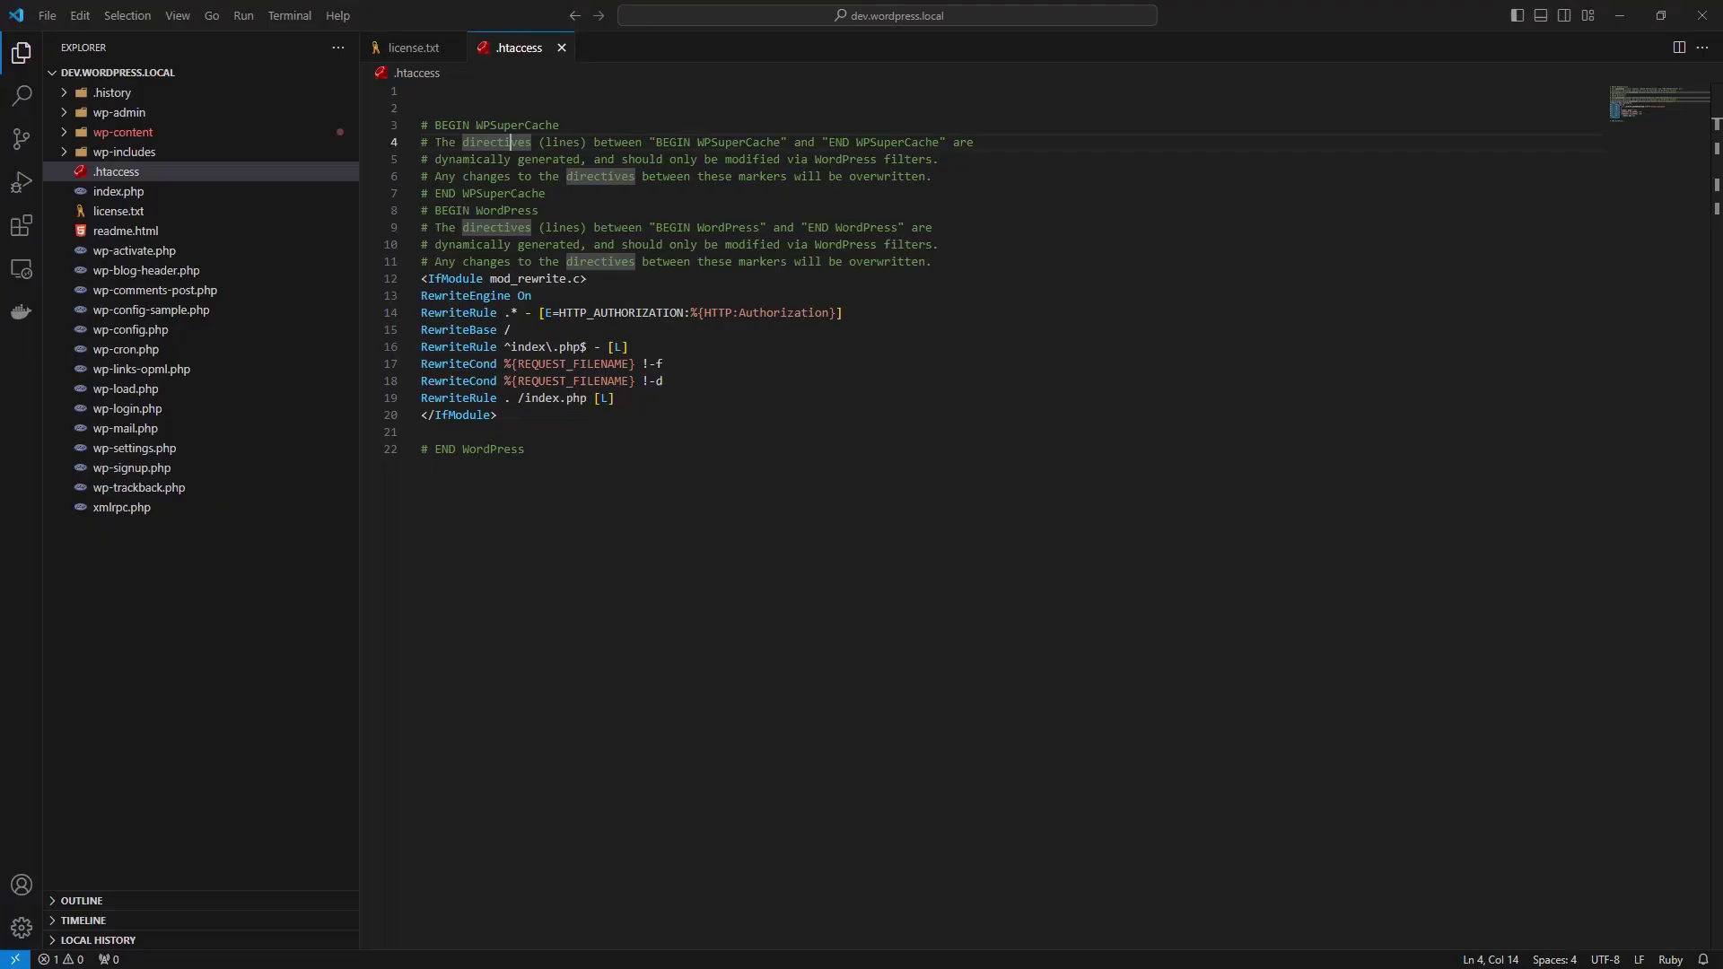
- Switch to Visual Studio Code and reopen .htaccess to check it after the caching change
{"action": "key", "text": "alt+Tab"}
{"action": "left_click", "coordinate": [561, 47]}
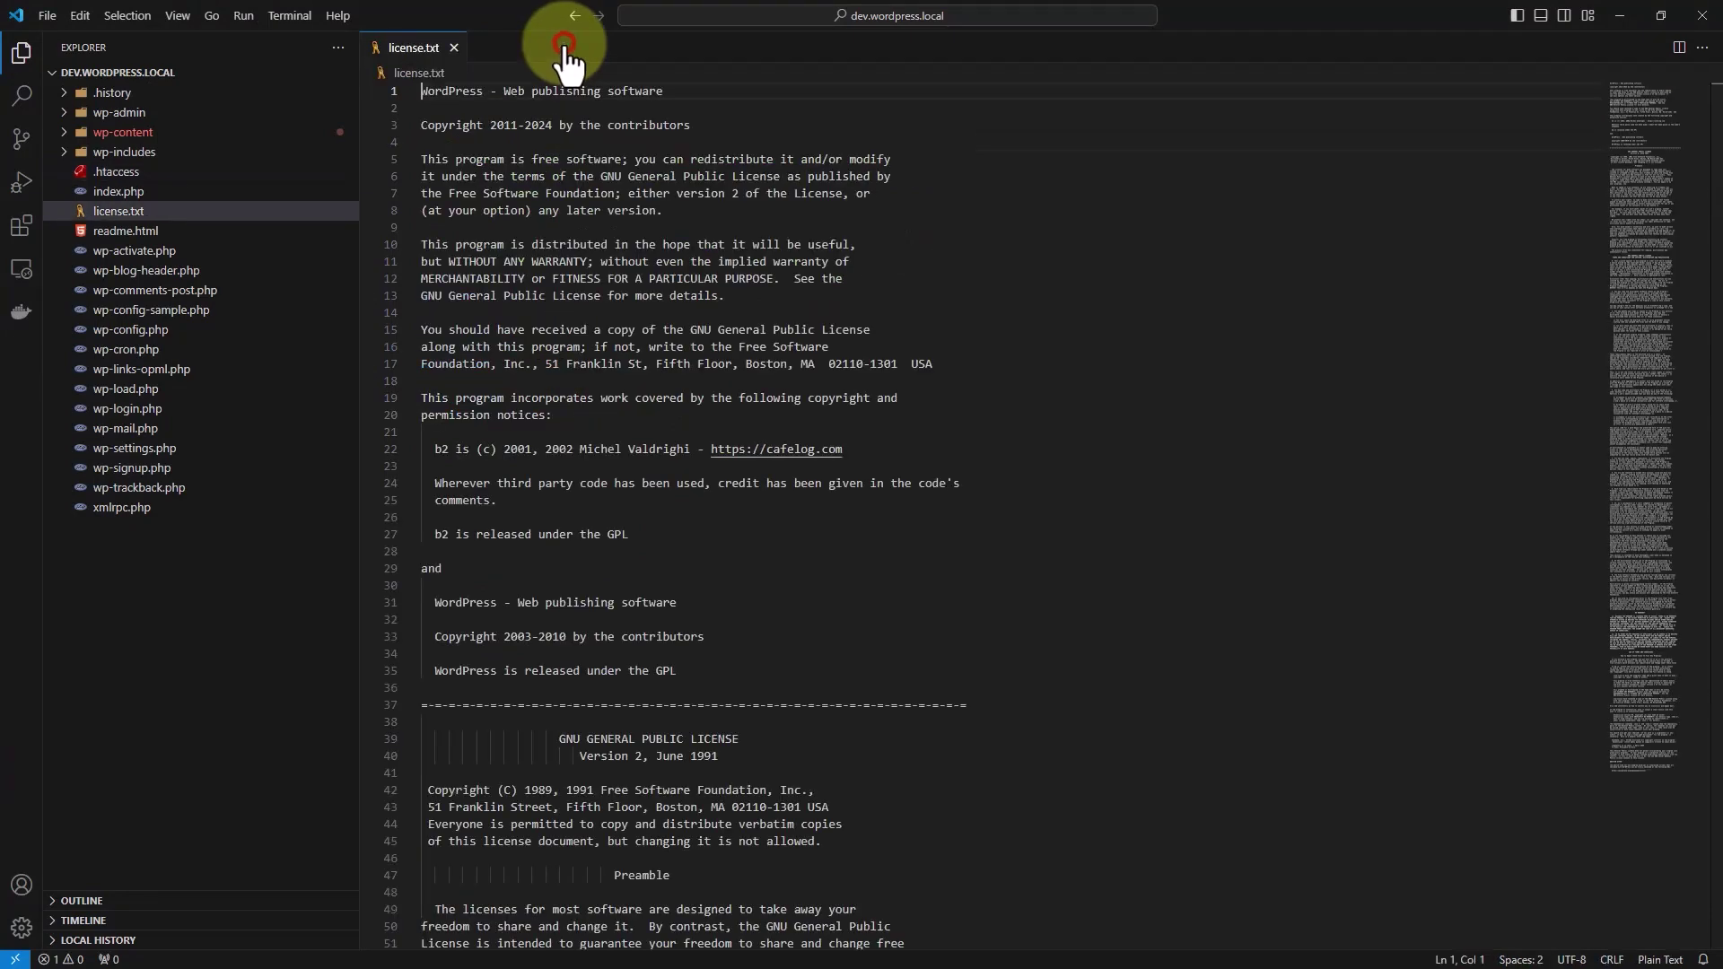
{"action": "left_click", "coordinate": [136, 172]}
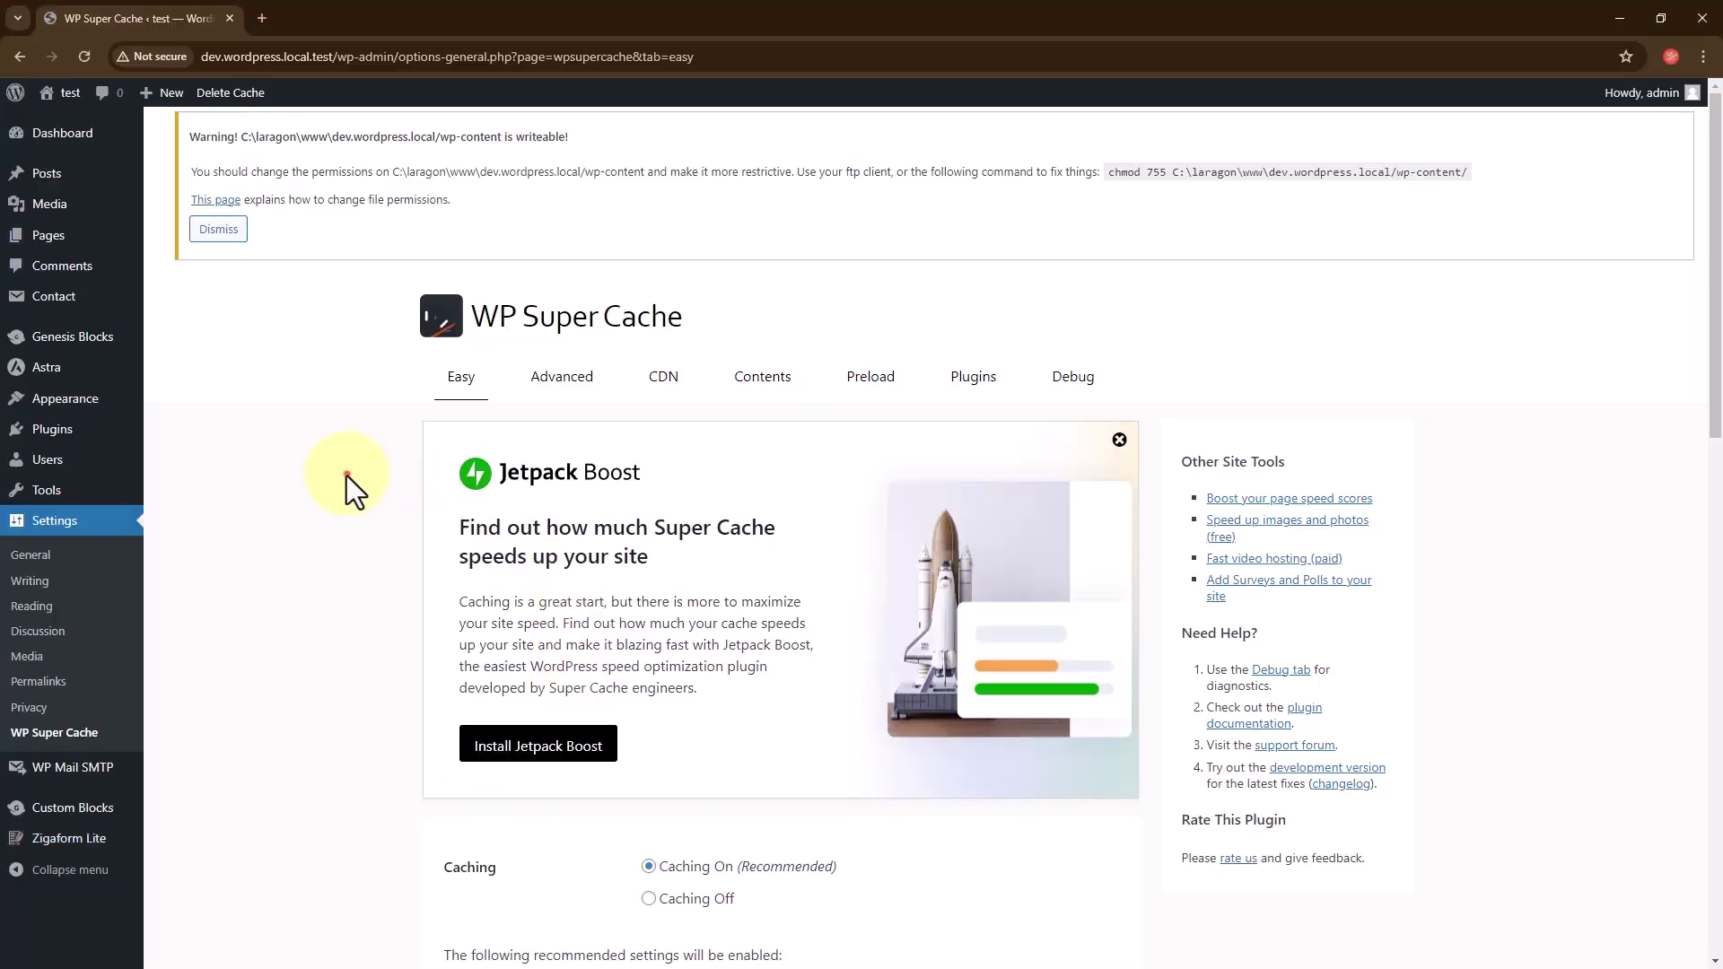
- In the browser, set WP Super Cache's Cache Delivery Method to Expert in the advanced settings and update the status
{"action": "scroll", "coordinate": [346, 475], "scroll_direction": "down", "scroll_amount": 5}
{"action": "scroll", "coordinate": [539, 494], "scroll_direction": "up", "scroll_amount": 5}
{"action": "left_click", "coordinate": [563, 379]}
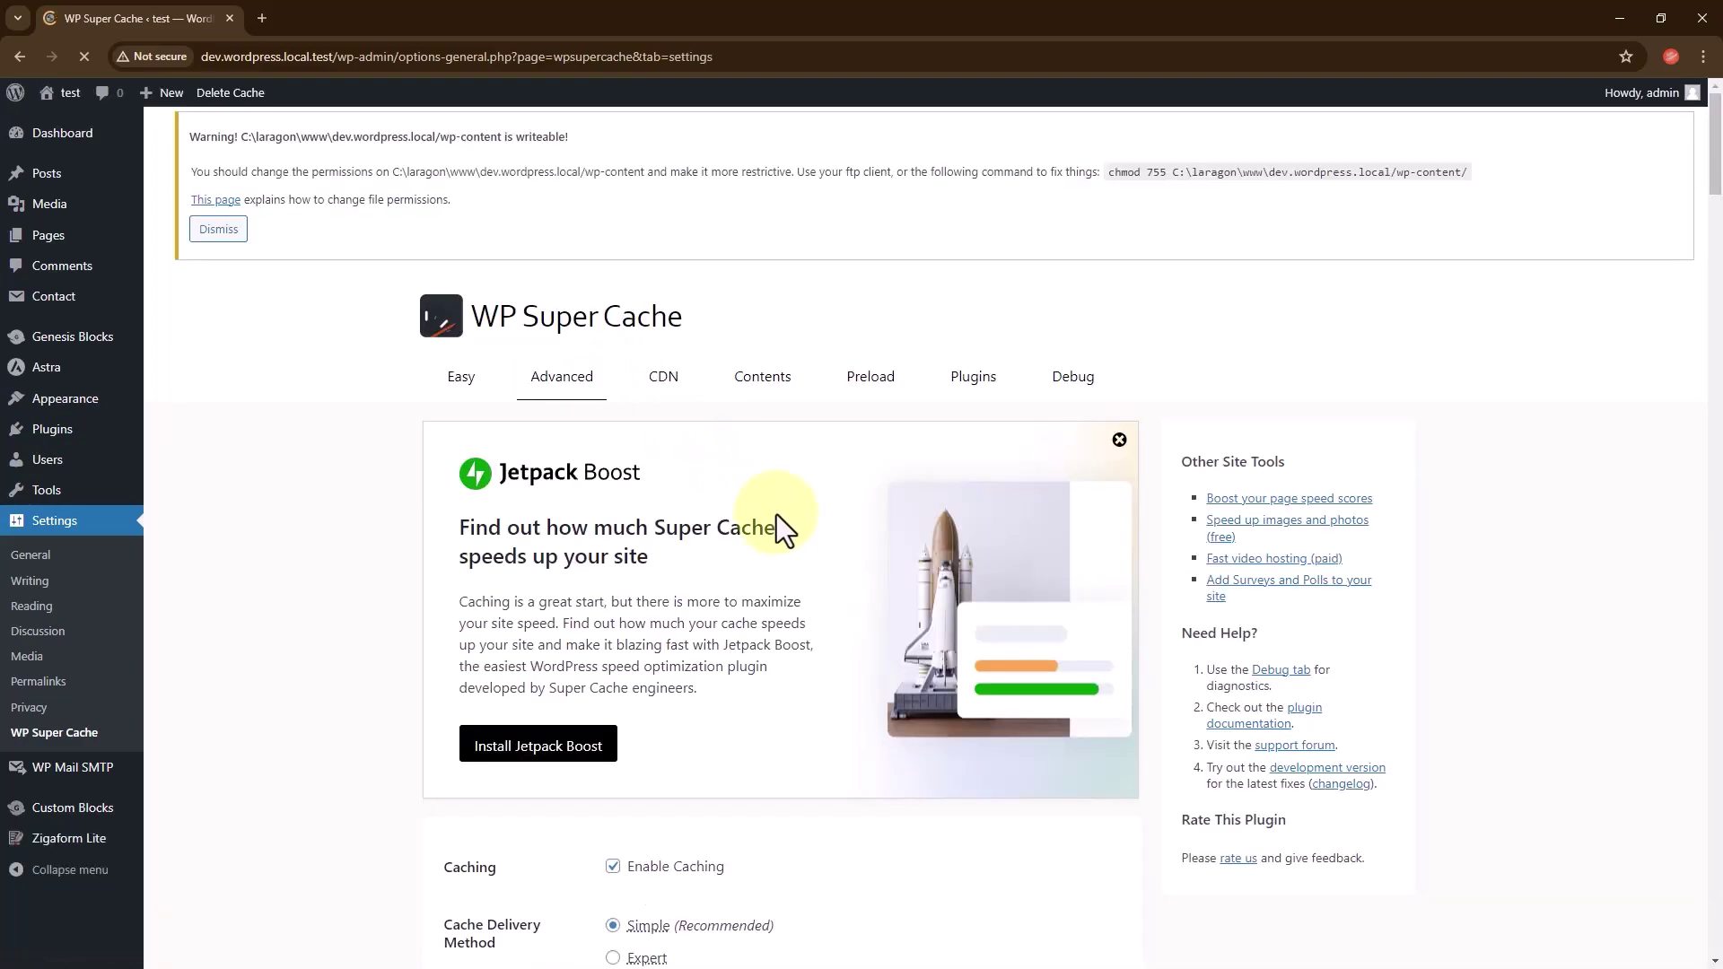
{"action": "scroll", "coordinate": [773, 506], "scroll_direction": "down", "scroll_amount": 6}
{"action": "scroll", "coordinate": [641, 420], "scroll_direction": "down", "scroll_amount": 18}
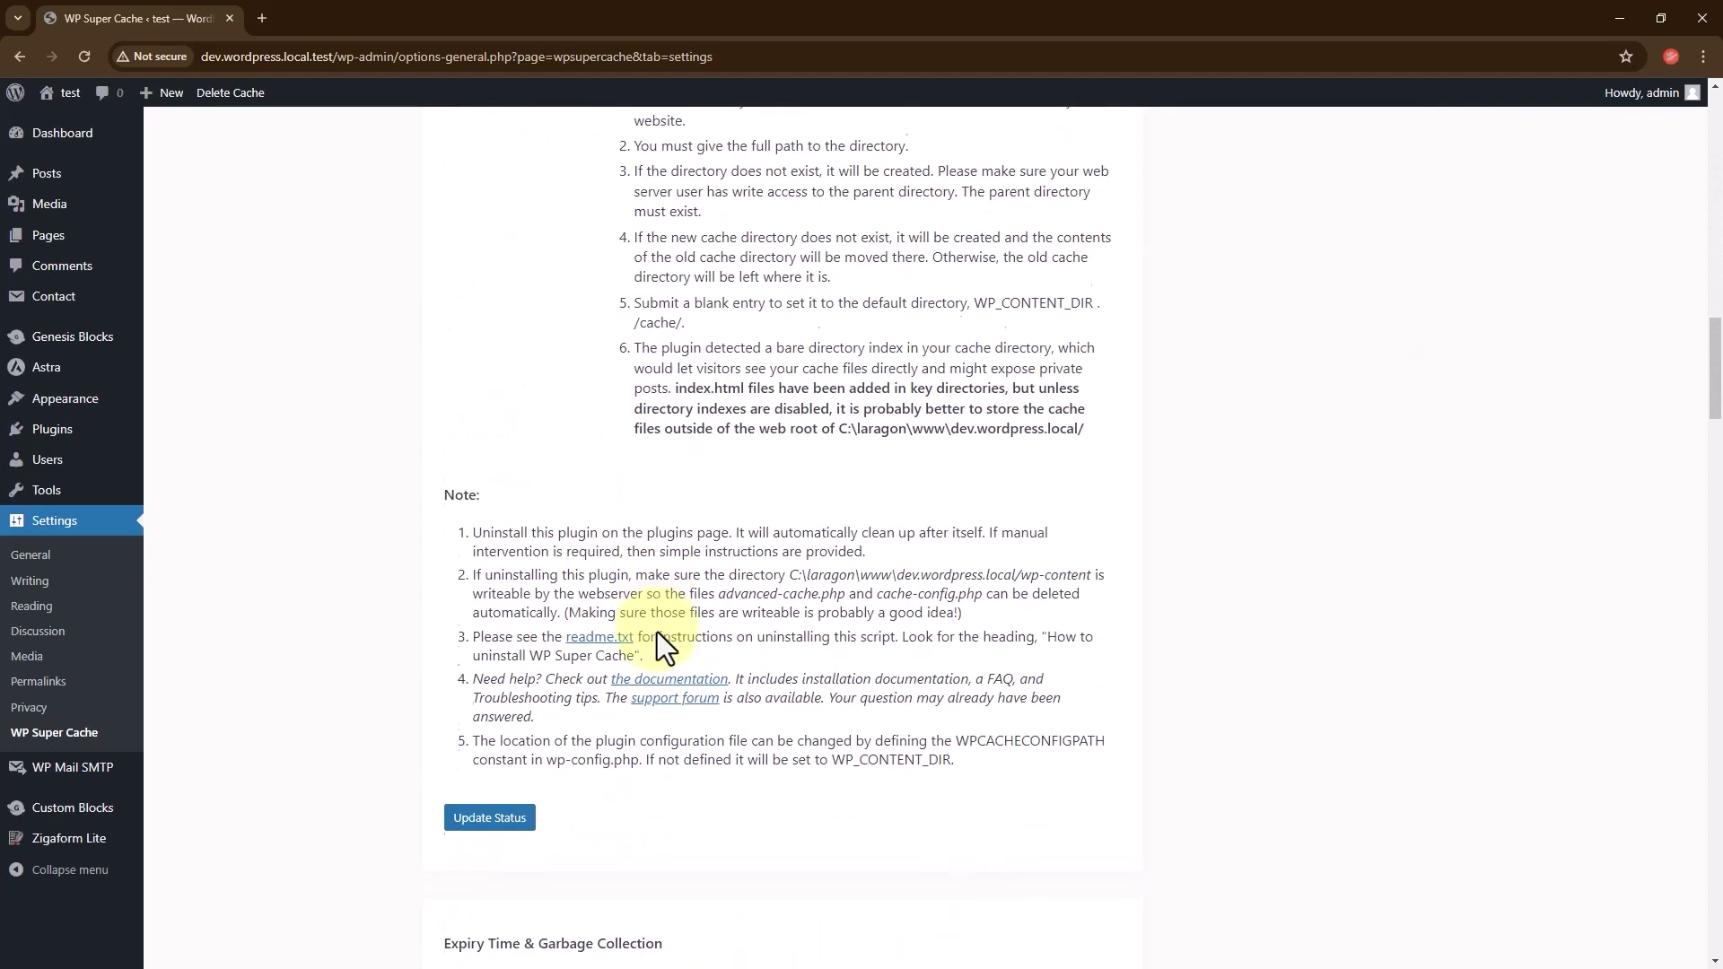
{"action": "scroll", "coordinate": [657, 632], "scroll_direction": "down", "scroll_amount": 2}
{"action": "left_click", "coordinate": [473, 638]}
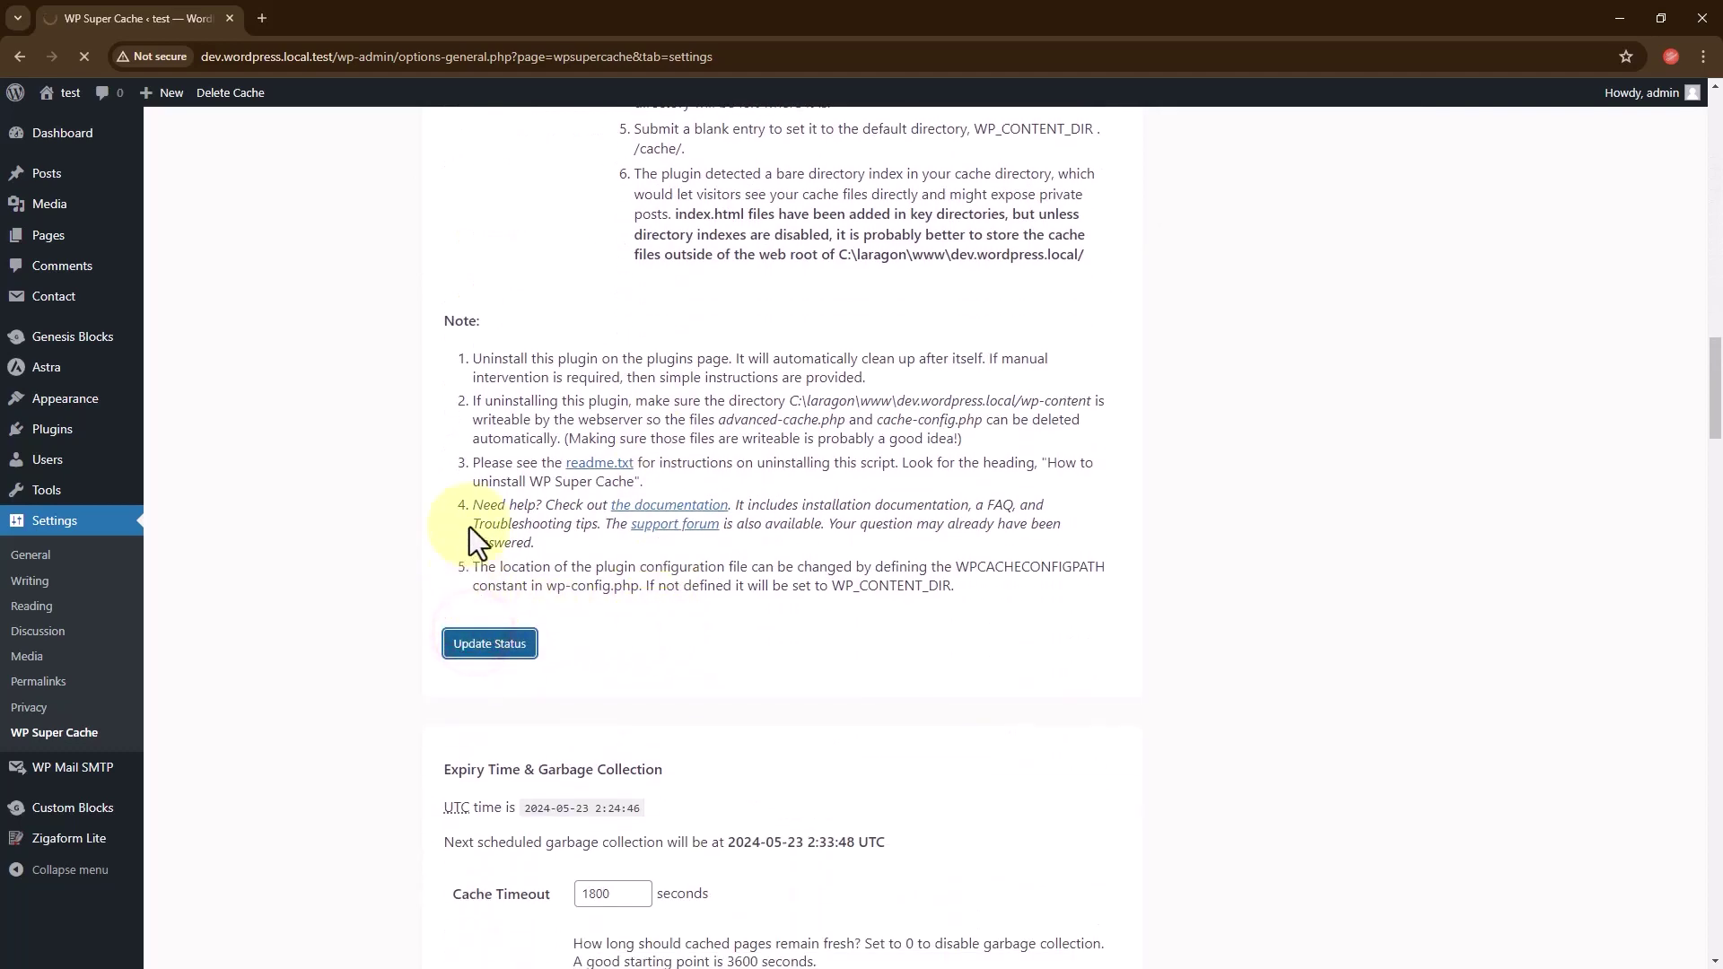
{"action": "scroll", "coordinate": [535, 449], "scroll_direction": "up", "scroll_amount": 8}
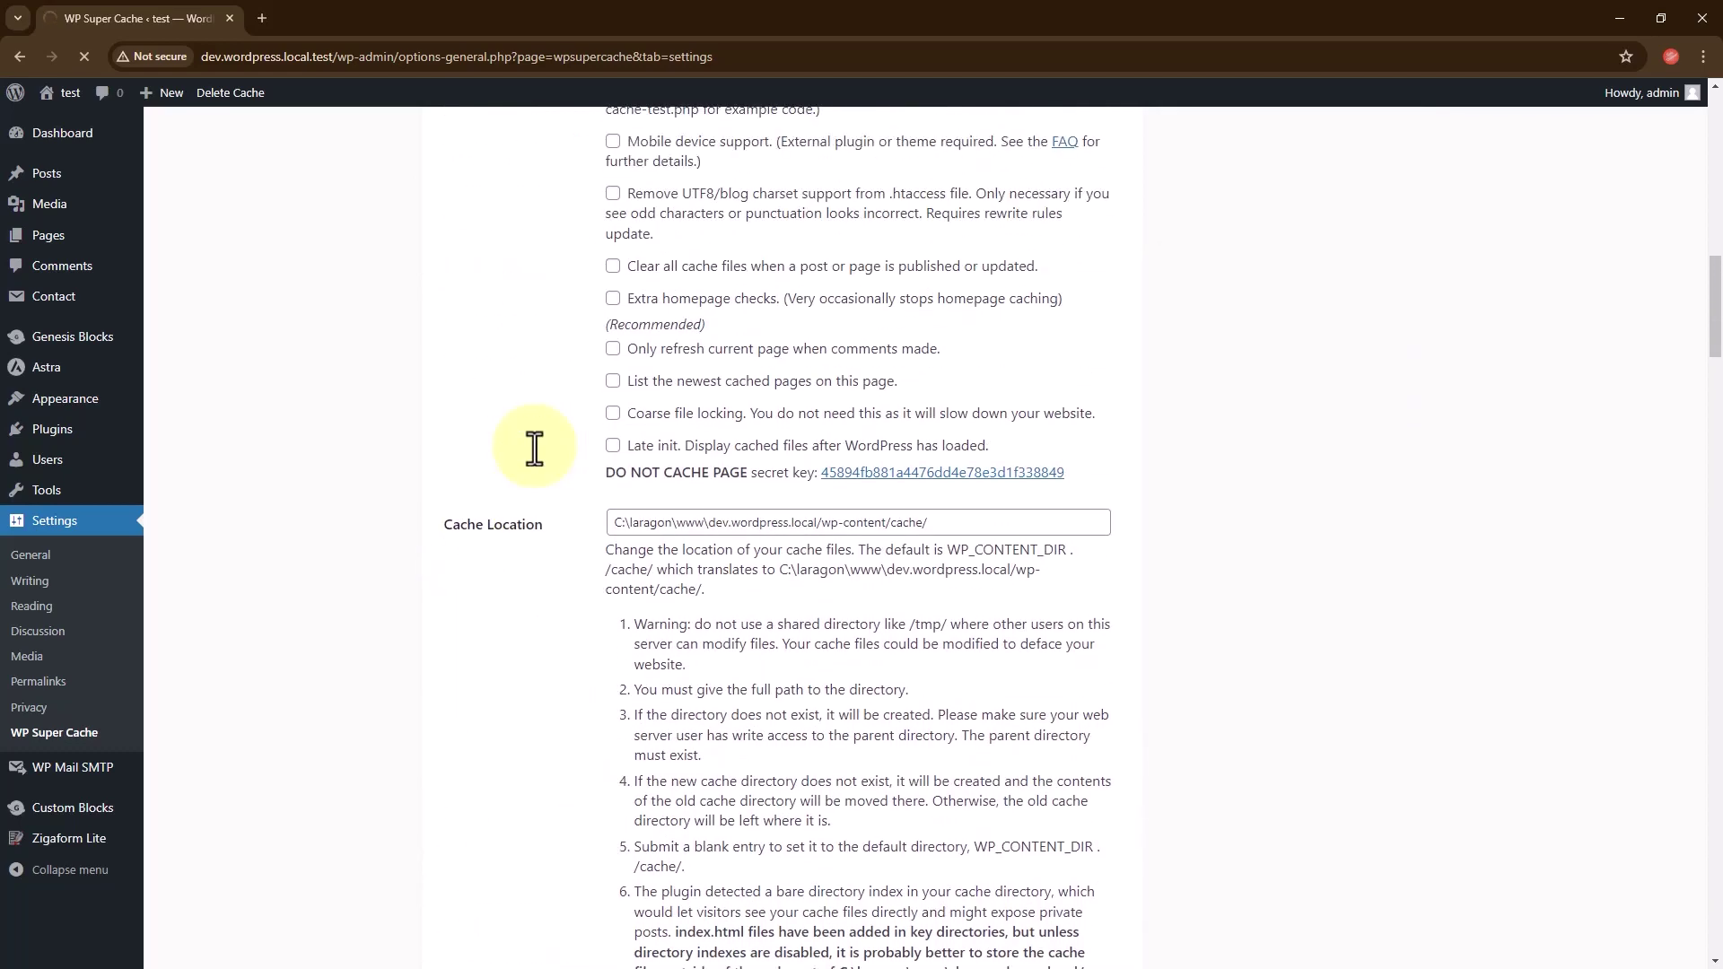
{"action": "scroll", "coordinate": [543, 467], "scroll_direction": "down", "scroll_amount": 8}
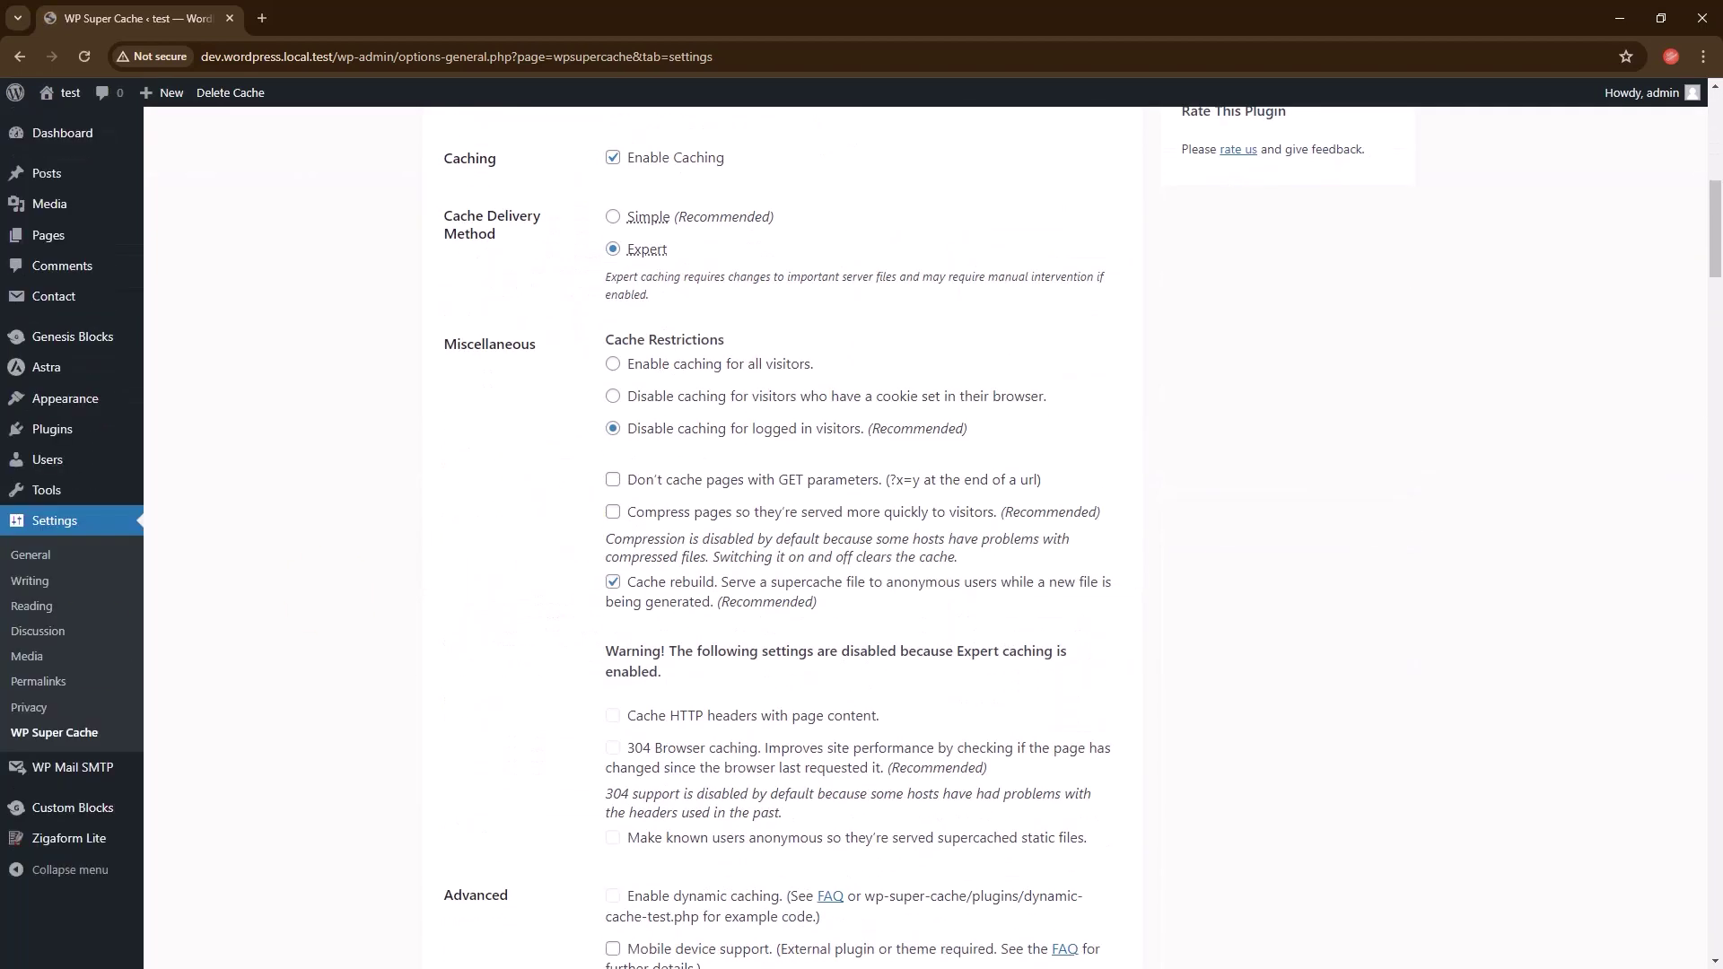
- Switch to Visual Studio Code and examine the WPSuperCache rewrite rules in the .htaccess file
{"action": "key", "text": "alt+Tab"}
{"action": "left_click", "coordinate": [709, 483]}
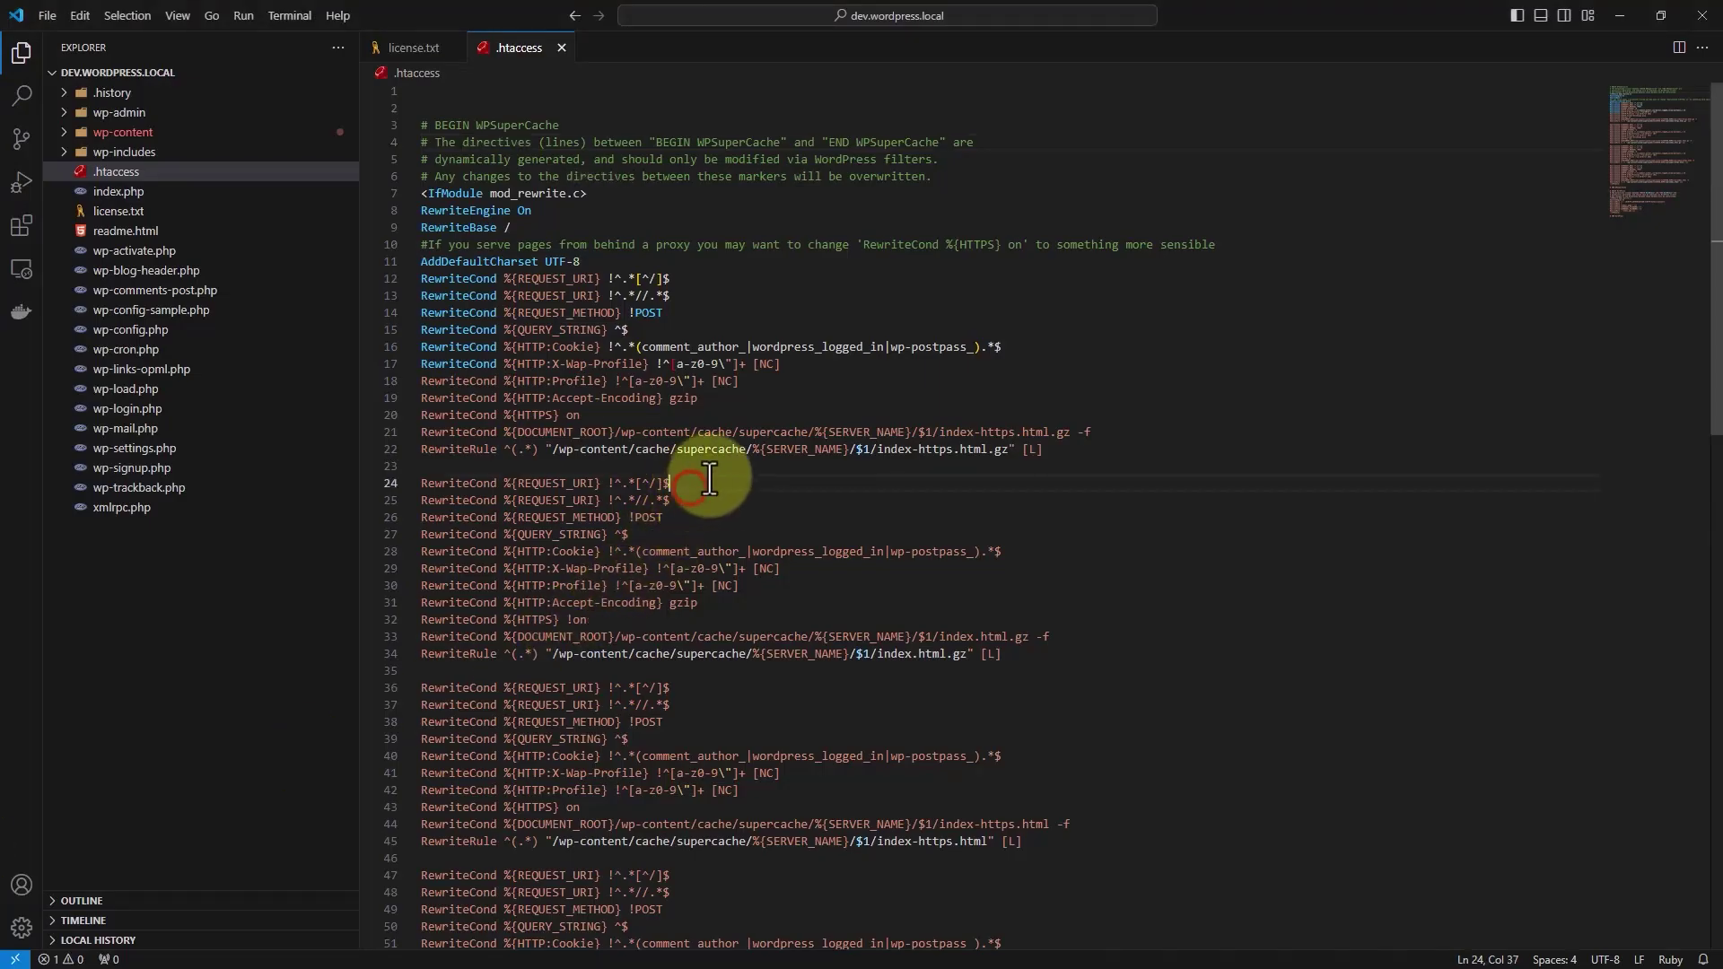
{"action": "scroll", "coordinate": [713, 489], "scroll_direction": "down", "scroll_amount": 6}
{"action": "scroll", "coordinate": [725, 499], "scroll_direction": "up", "scroll_amount": 6}
{"action": "scroll", "coordinate": [725, 498], "scroll_direction": "down", "scroll_amount": 7}
{"action": "scroll", "coordinate": [725, 498], "scroll_direction": "up", "scroll_amount": 7}
{"action": "scroll", "coordinate": [725, 498], "scroll_direction": "down", "scroll_amount": 8}
{"action": "scroll", "coordinate": [725, 498], "scroll_direction": "up", "scroll_amount": 3}
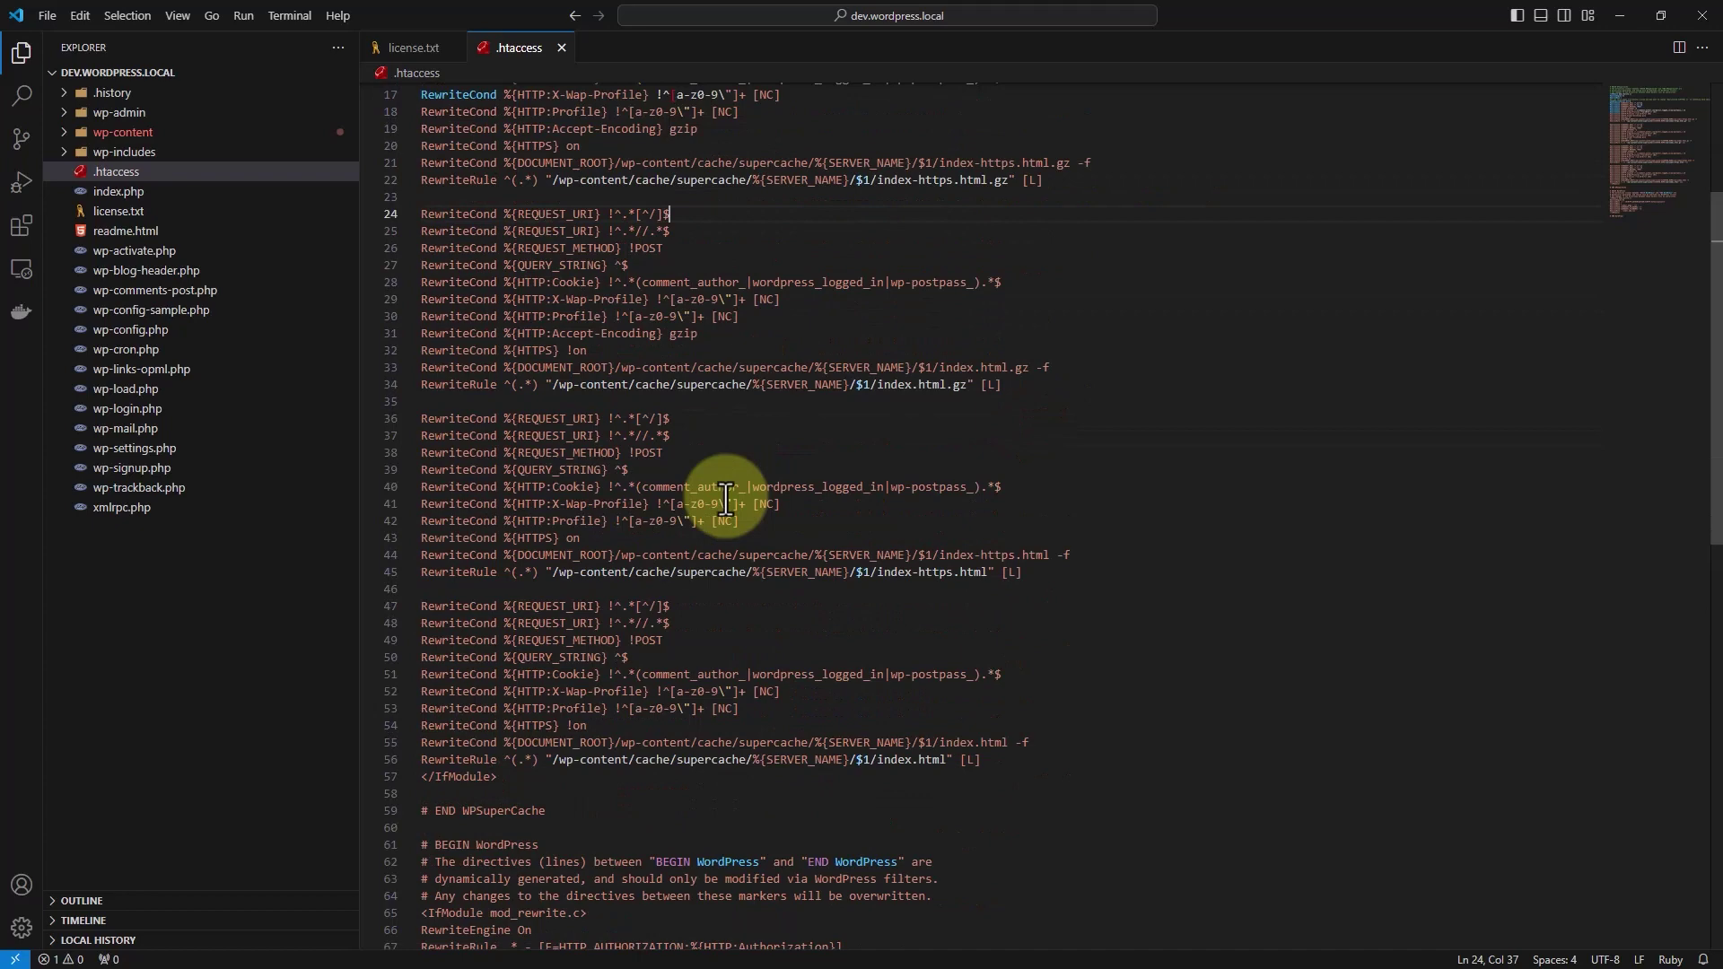
{"action": "scroll", "coordinate": [722, 495], "scroll_direction": "down", "scroll_amount": 2}
{"action": "left_click_drag", "start_coordinate": [526, 687], "coordinate": [499, 262]}
{"action": "left_click", "coordinate": [719, 360]}
{"action": "scroll", "coordinate": [730, 374], "scroll_direction": "up", "scroll_amount": 5}
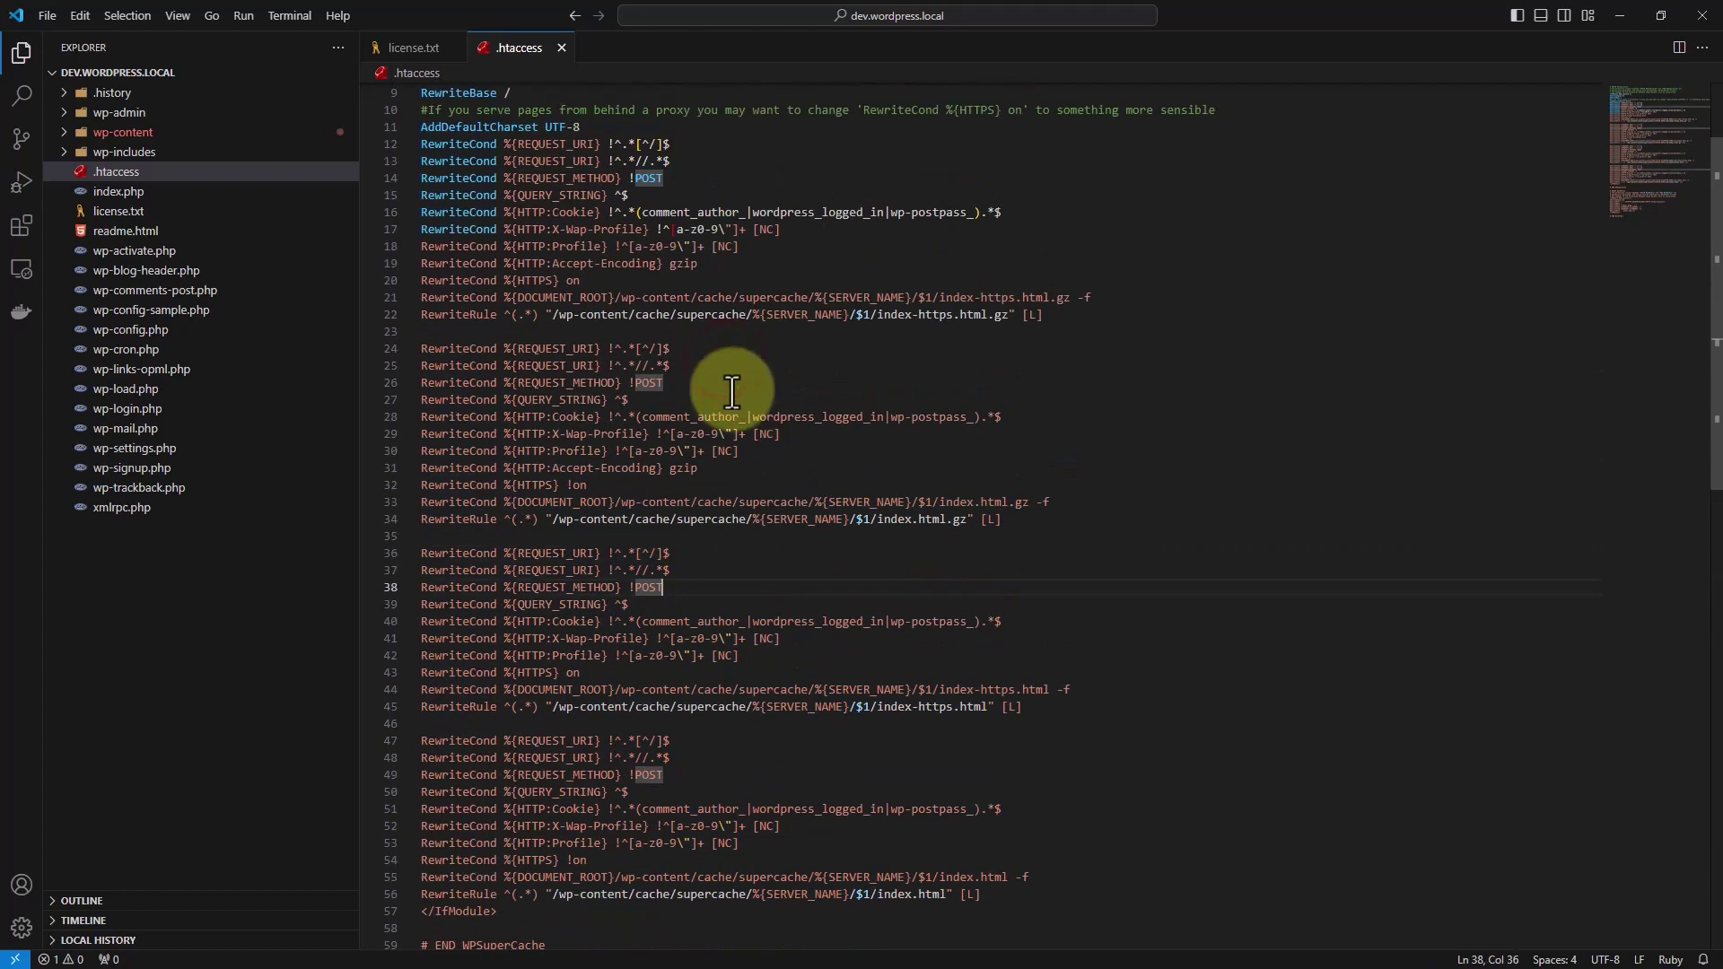
- Examine the last WPSuperCache rewrite block in .htaccess, especially the RewriteRule that serves index.html from wp-content/cache/supercache
{"action": "scroll", "coordinate": [733, 392], "scroll_direction": "down", "scroll_amount": 5}
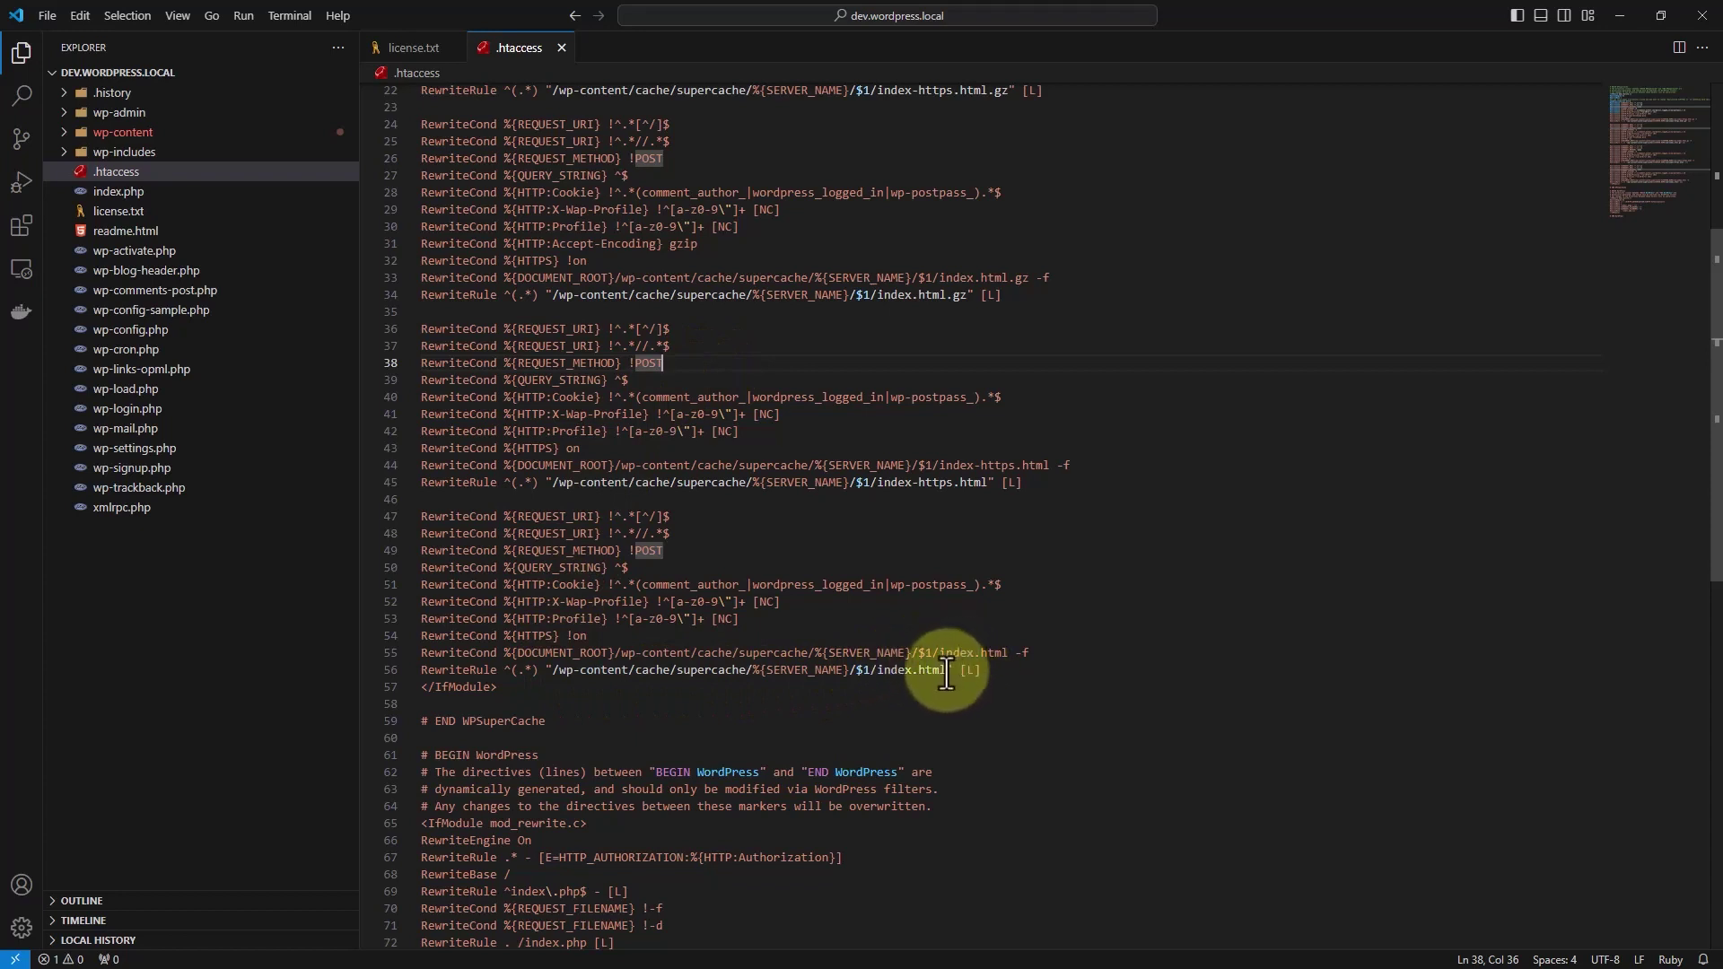
{"action": "left_click_drag", "start_coordinate": [945, 673], "coordinate": [418, 670]}
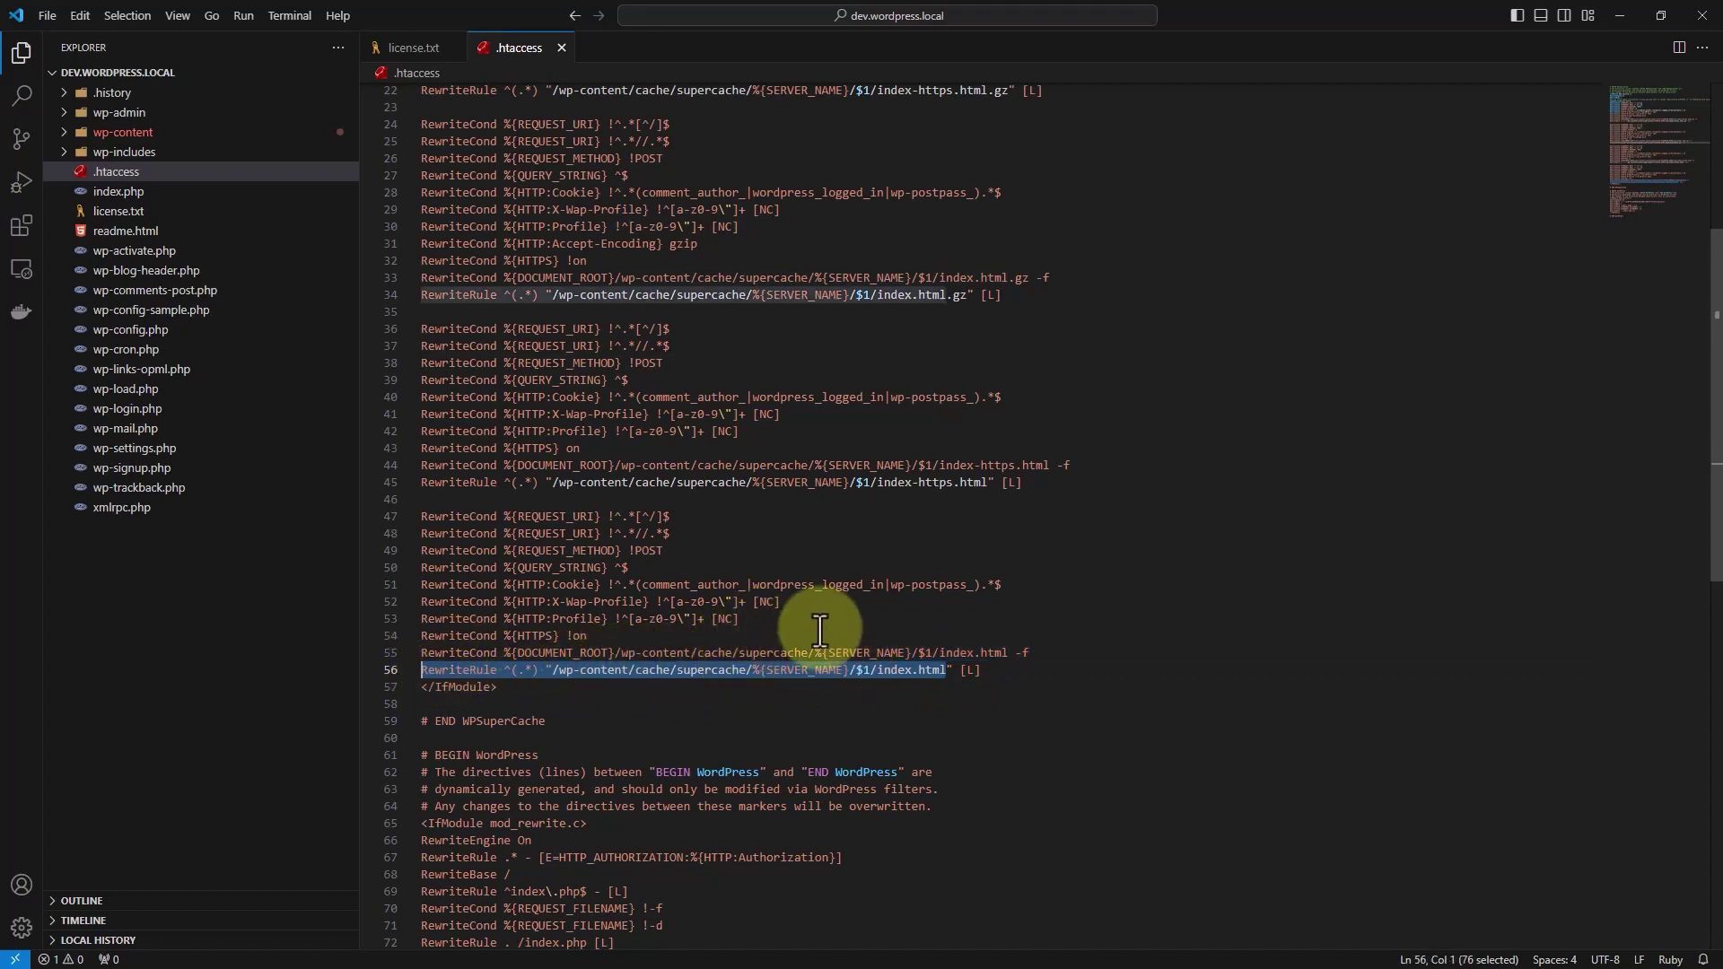
{"action": "scroll", "coordinate": [729, 750], "scroll_direction": "down", "scroll_amount": 3}
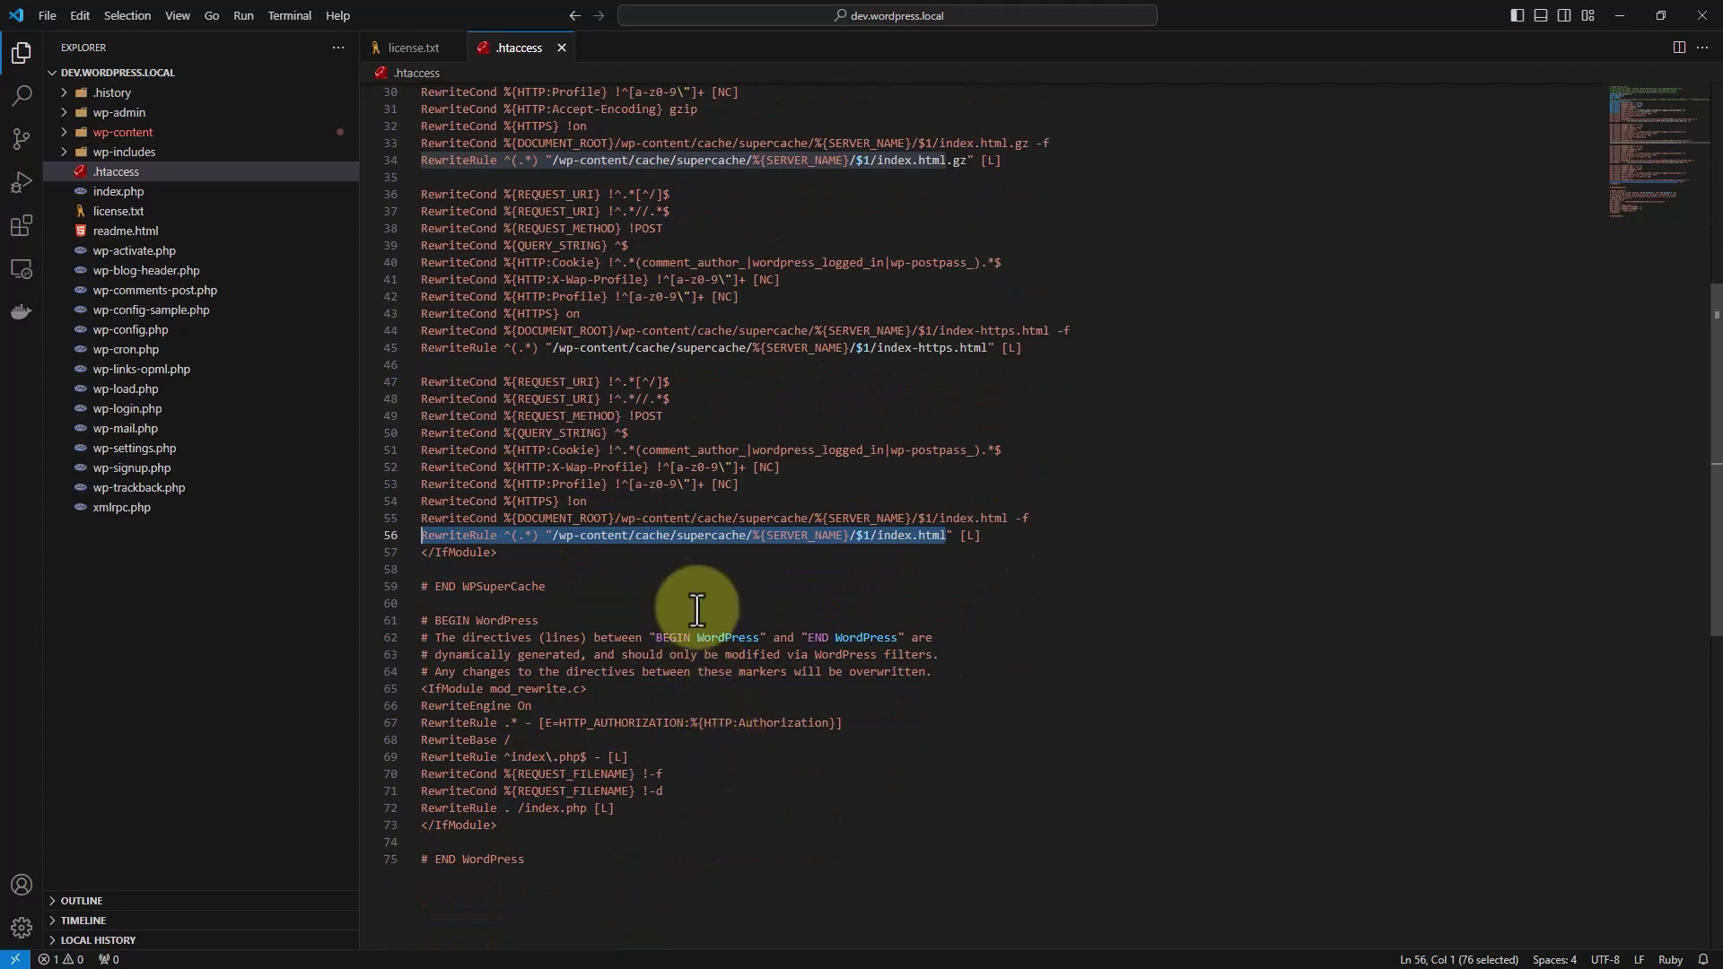
{"action": "left_click", "coordinate": [705, 583]}
{"action": "left_click", "coordinate": [1006, 539]}
{"action": "left_click_drag", "start_coordinate": [1005, 539], "coordinate": [657, 539]}
{"action": "left_click", "coordinate": [925, 532]}
{"action": "scroll", "coordinate": [925, 530], "scroll_direction": "up", "scroll_amount": 3}
{"action": "scroll", "coordinate": [925, 529], "scroll_direction": "up", "scroll_amount": 3}
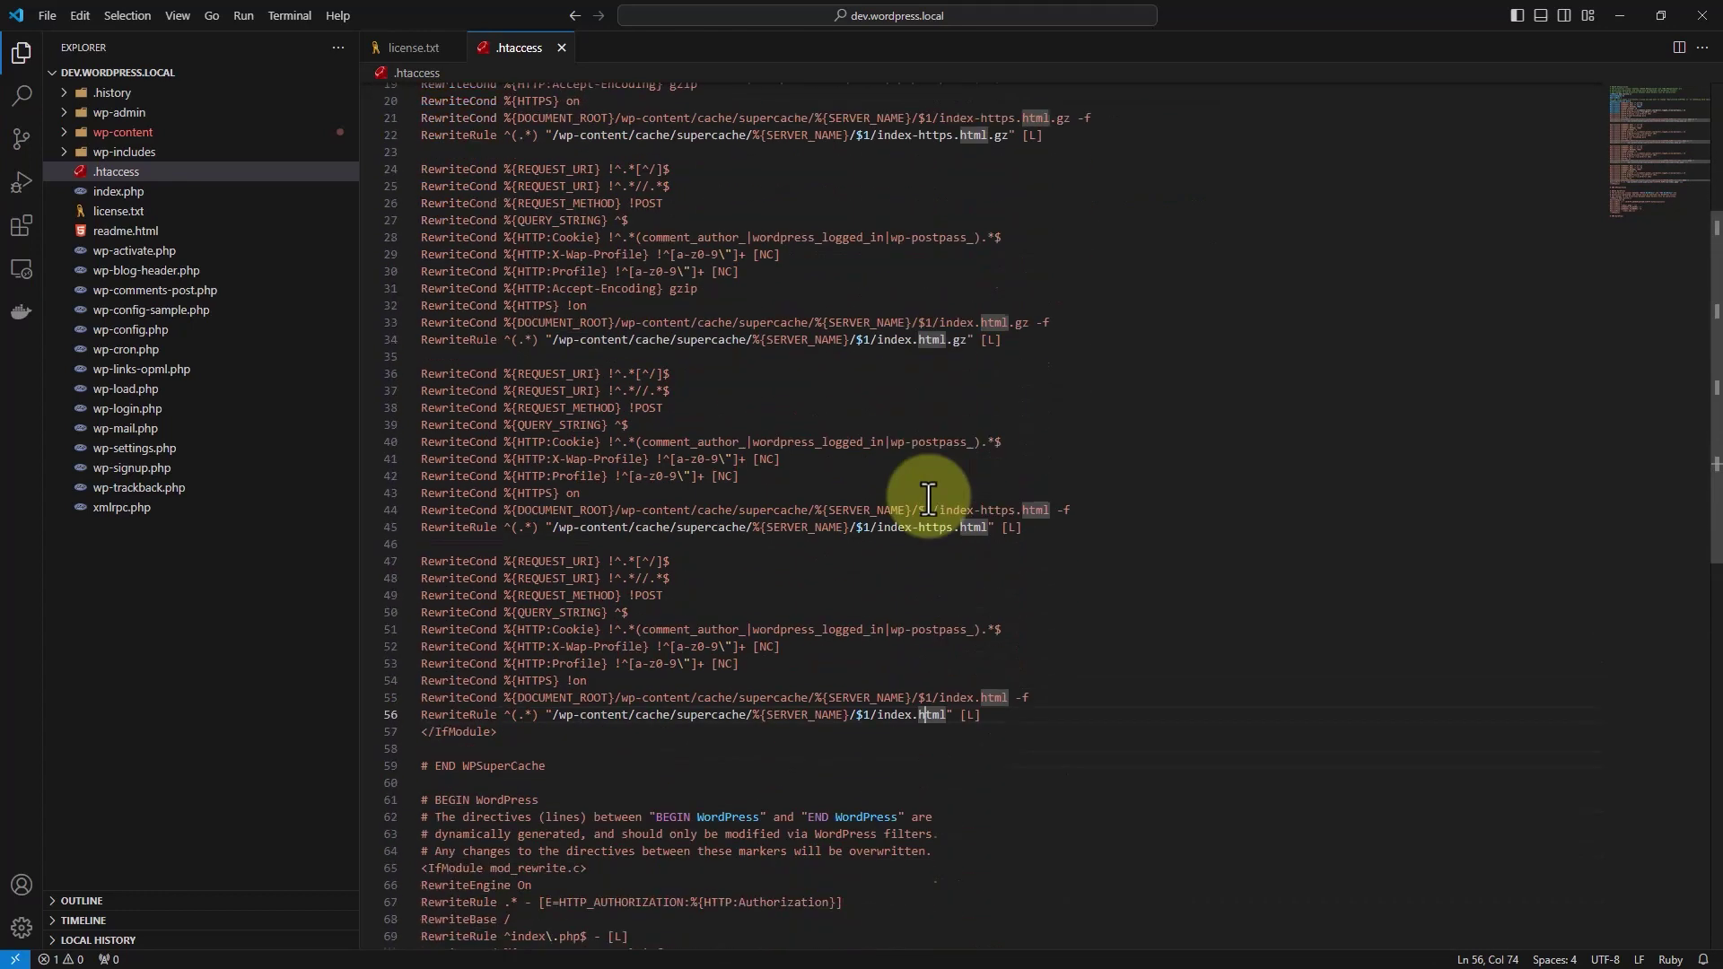
{"action": "left_click", "coordinate": [897, 728]}
{"action": "left_click", "coordinate": [897, 714]}
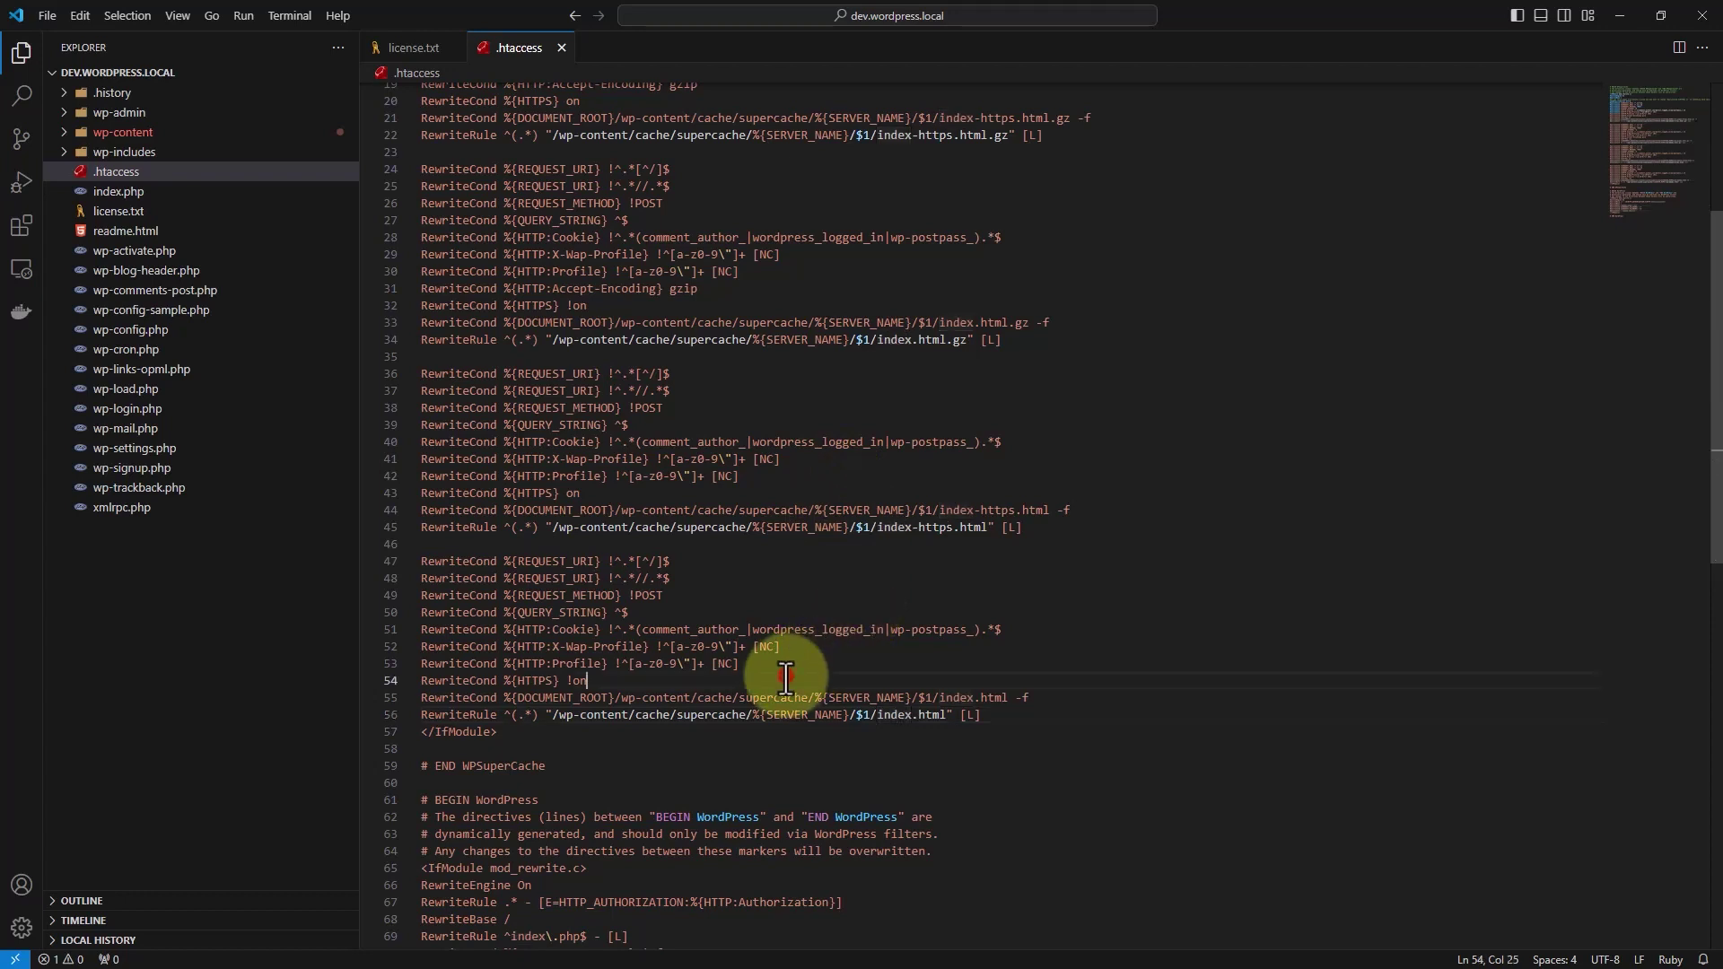
{"action": "left_click", "coordinate": [709, 714]}
{"action": "left_click_drag", "start_coordinate": [1008, 714], "coordinate": [411, 718]}
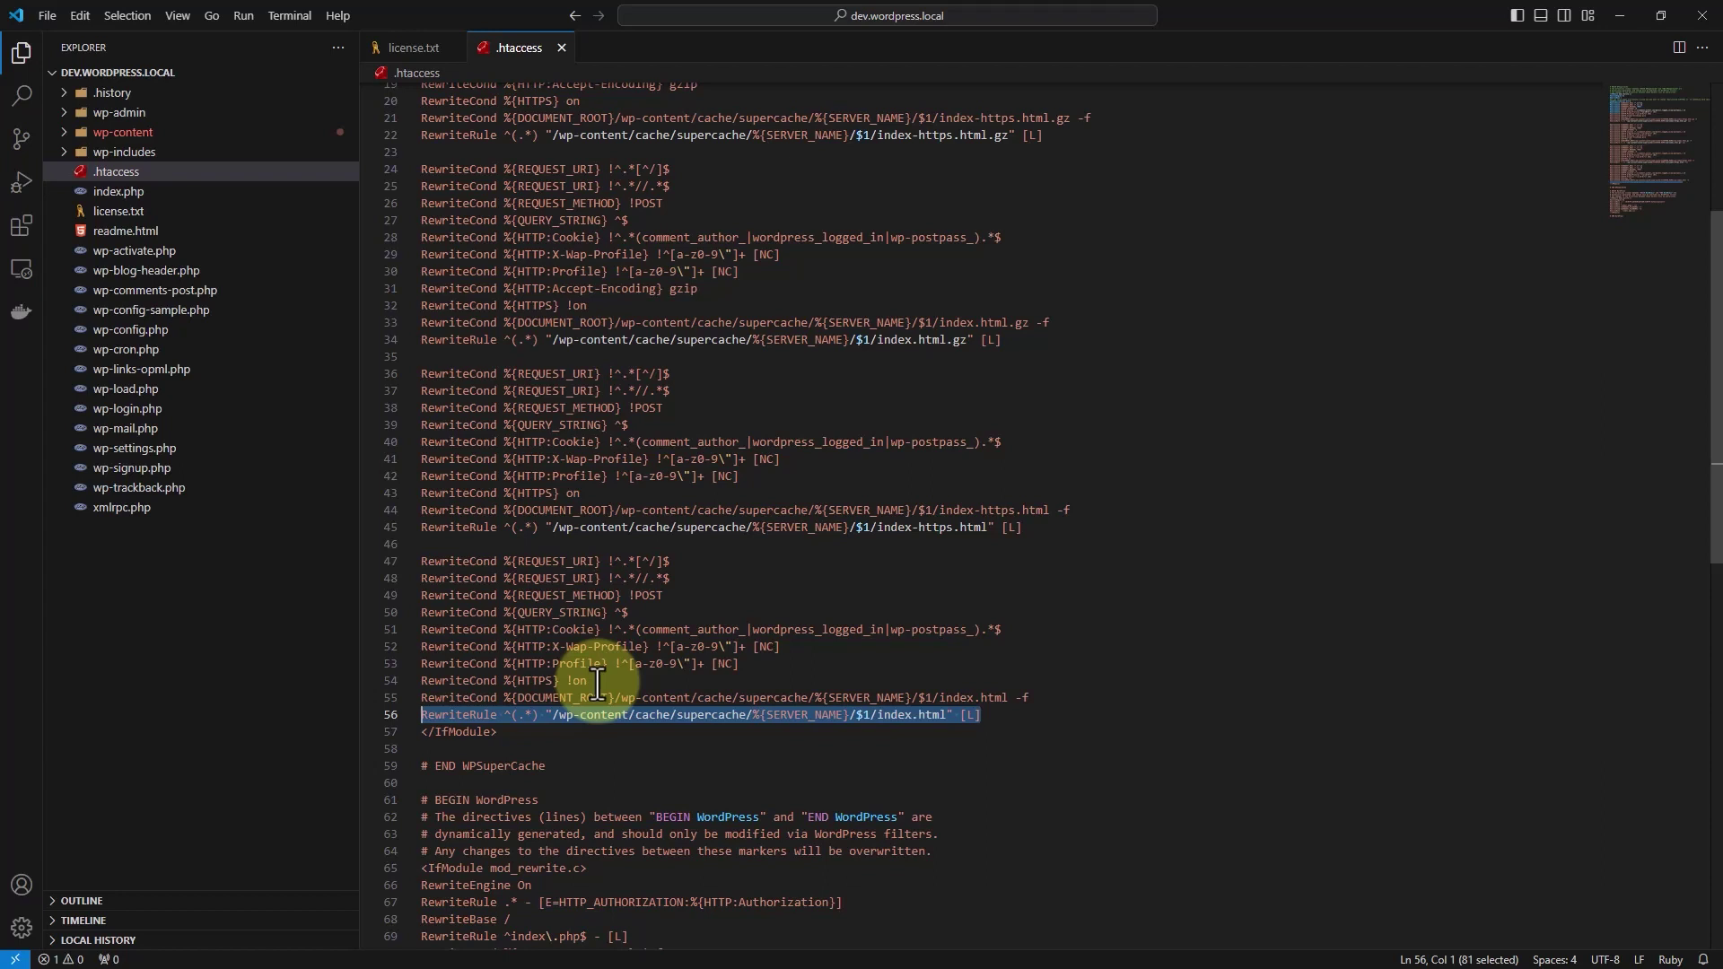
{"action": "left_click", "coordinate": [950, 718]}
{"action": "mouse_move", "coordinate": [942, 697]}
{"action": "left_mouse_down"}
{"action": "mouse_move", "coordinate": [961, 700]}
{"action": "mouse_move", "coordinate": [938, 714]}
{"action": "left_mouse_up"}
{"action": "left_click", "coordinate": [947, 716]}
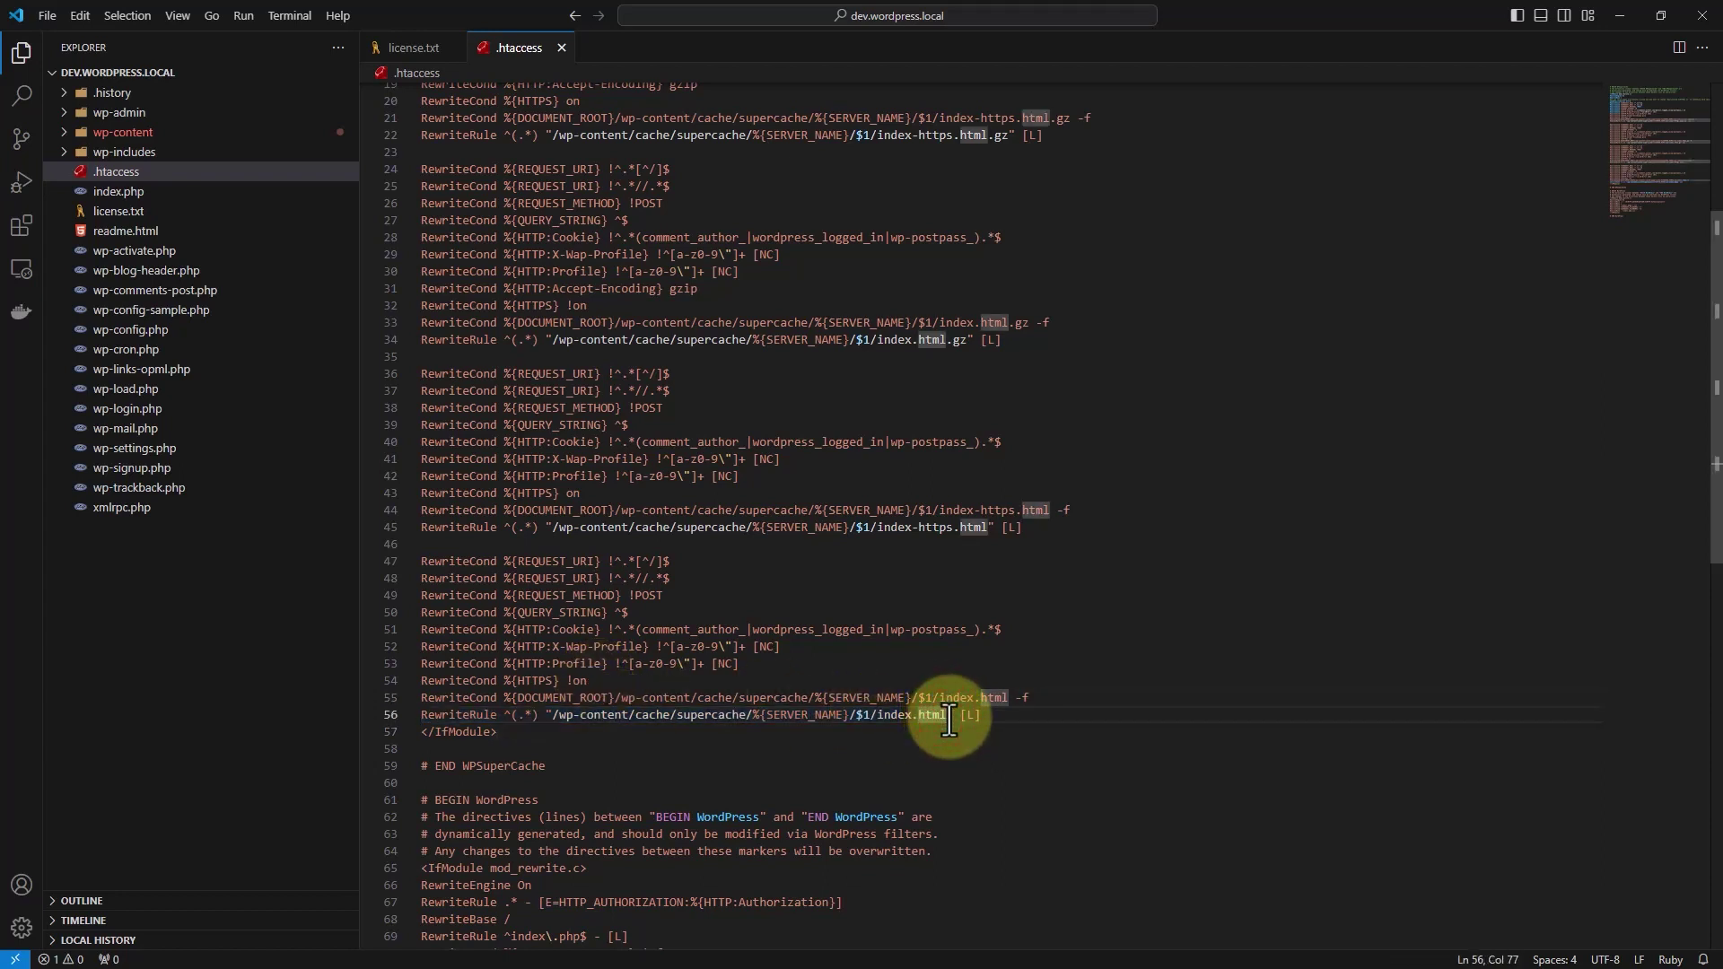
{"action": "left_click", "coordinate": [920, 750]}
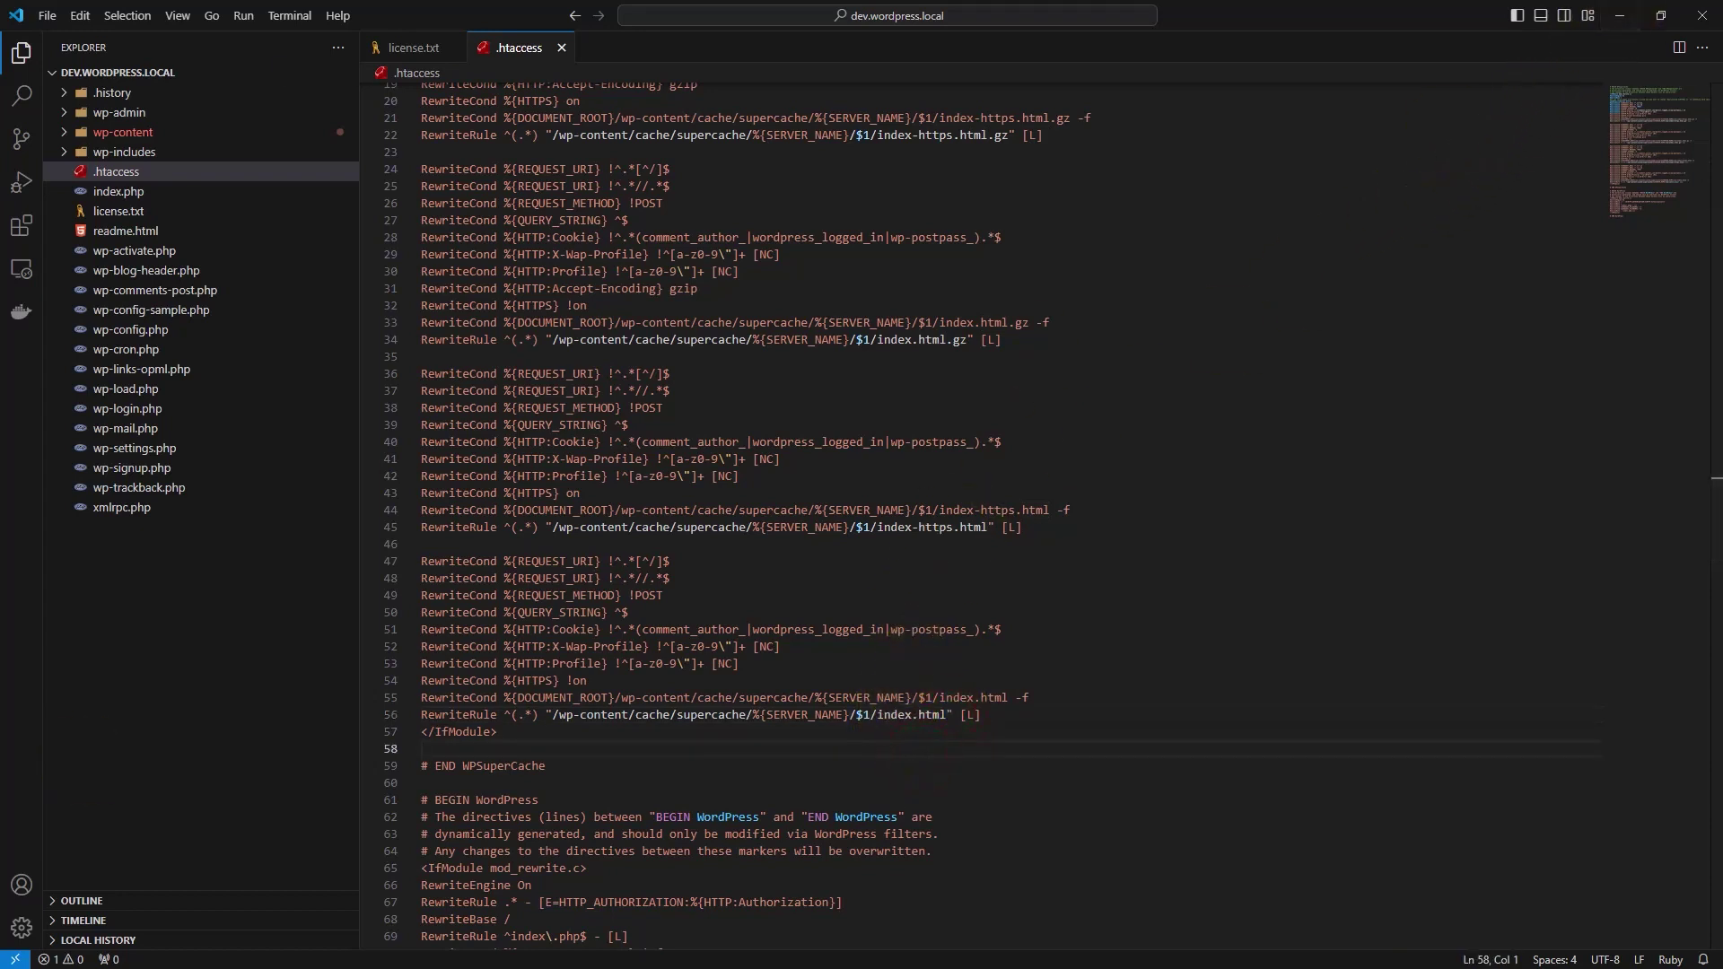
- Switch to the browser and review the Caching and Cache Delivery Method settings in WP Super Cache's advanced settings
{"action": "key", "text": "alt+Tab"}
{"action": "left_click", "coordinate": [412, 564]}
{"action": "scroll", "coordinate": [431, 661], "scroll_direction": "up", "scroll_amount": 5}
{"action": "scroll", "coordinate": [451, 663], "scroll_direction": "down", "scroll_amount": 1}
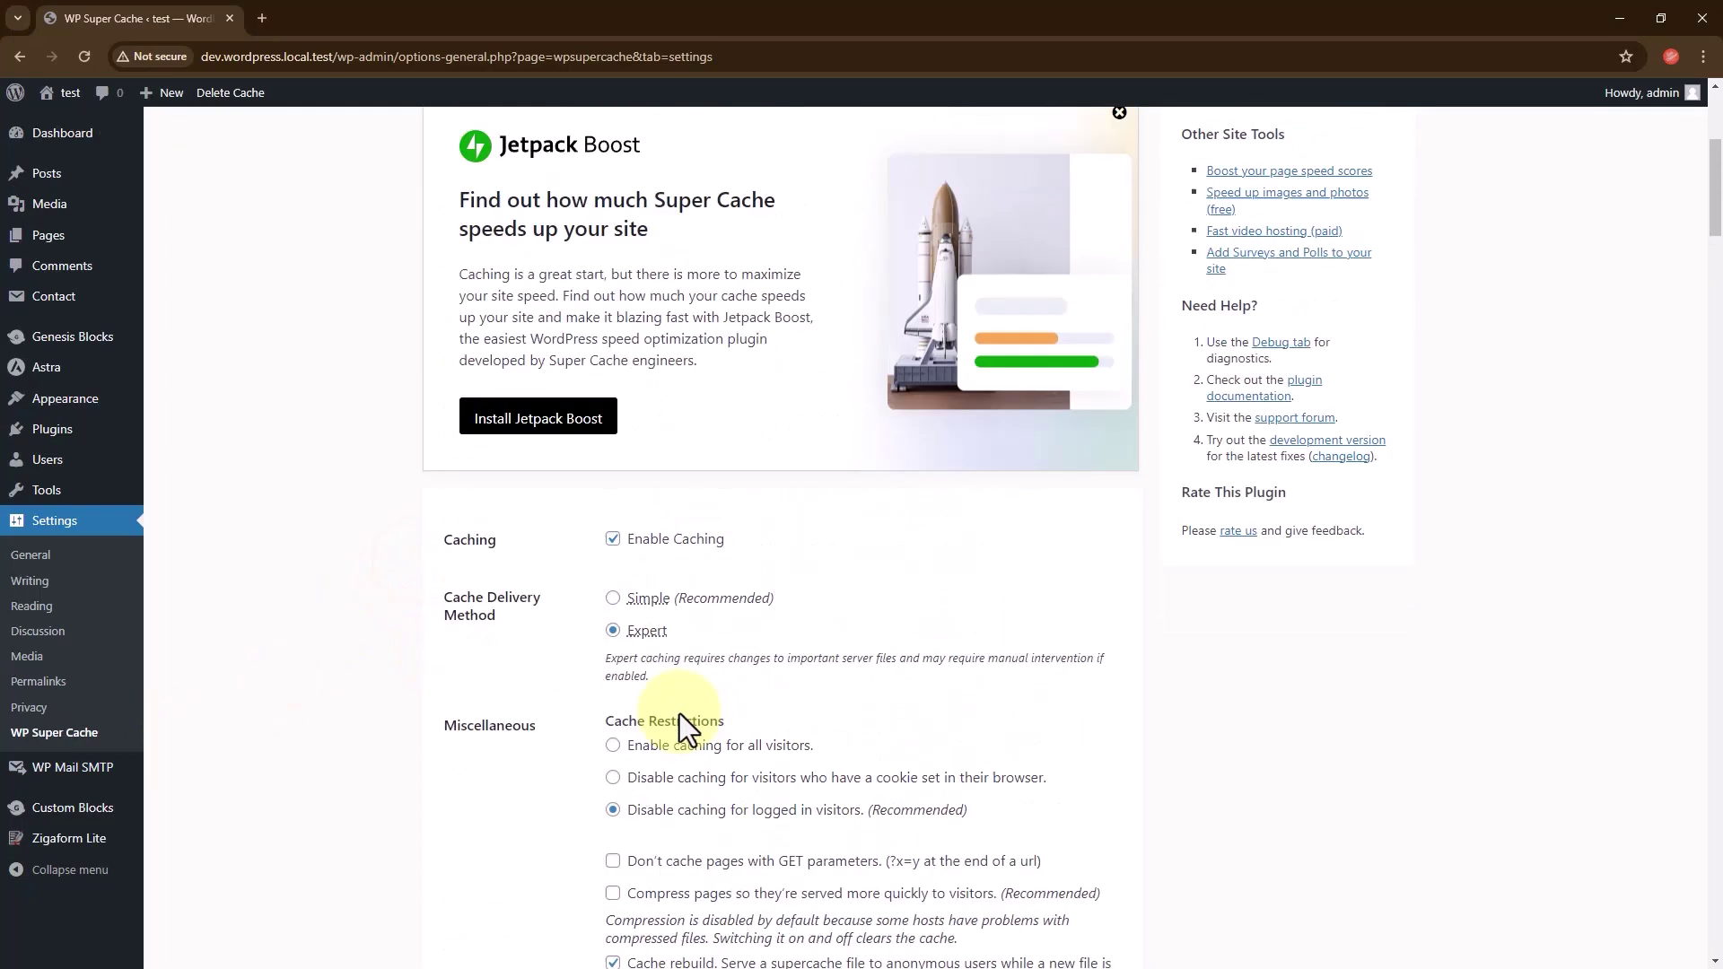
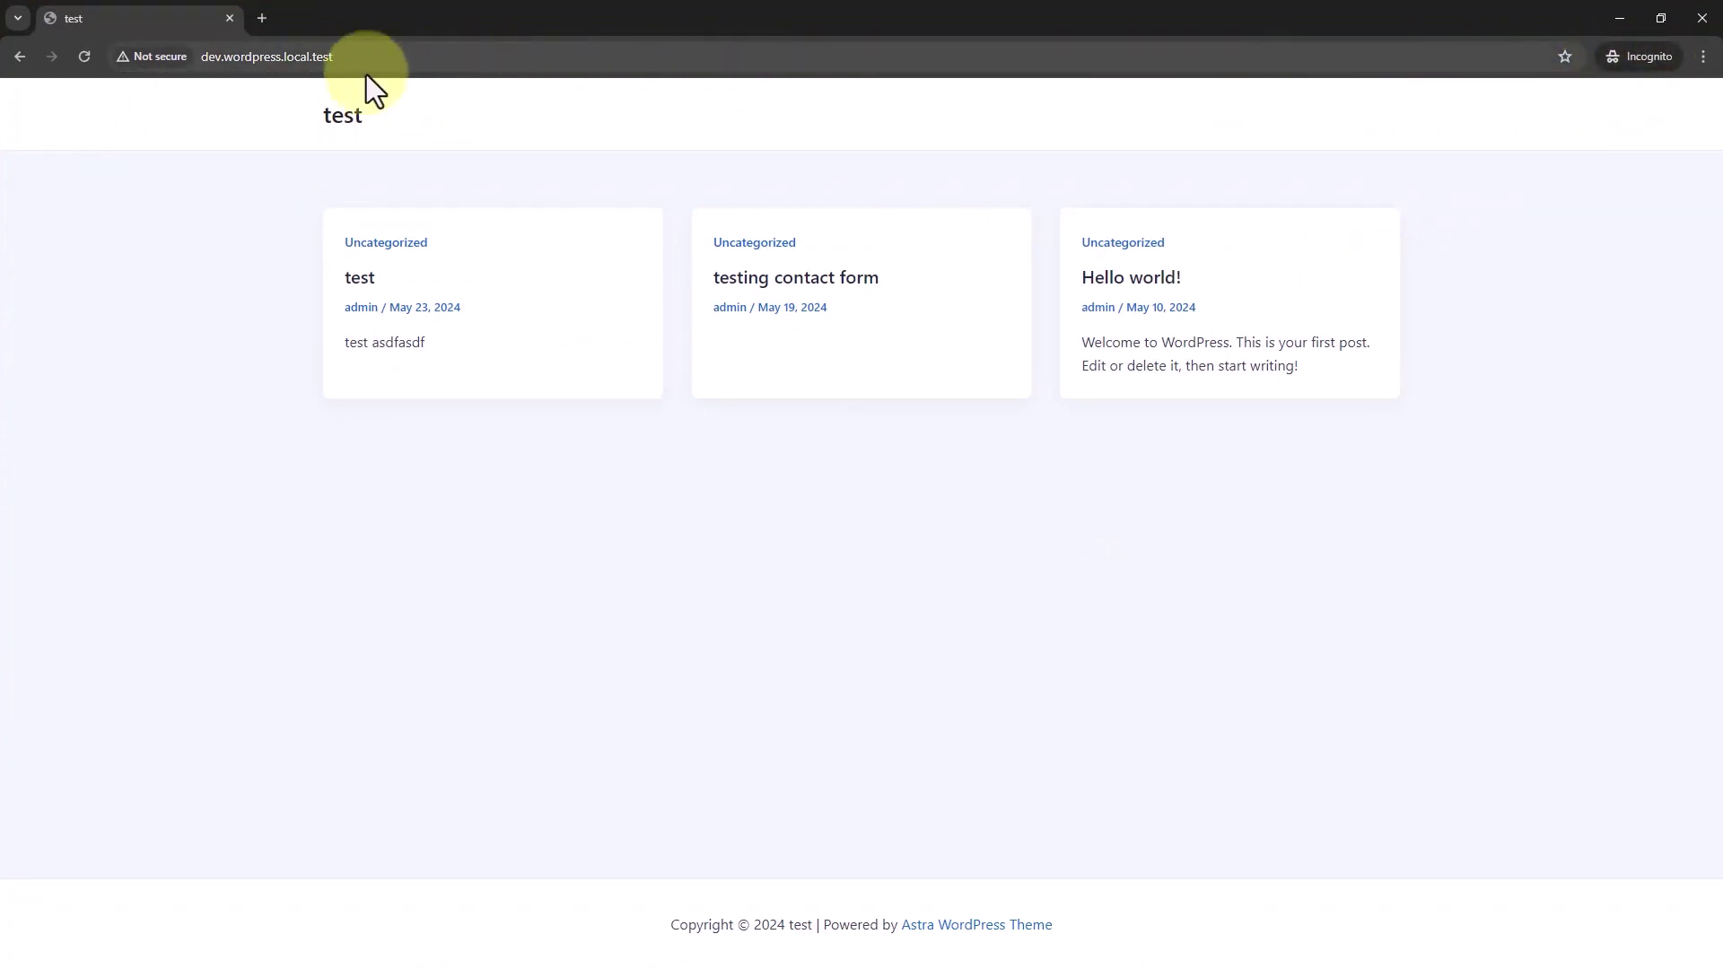
- In the incognito browser window, reload the site's homepage and visit the "test" post
{"action": "left_click", "coordinate": [85, 57]}
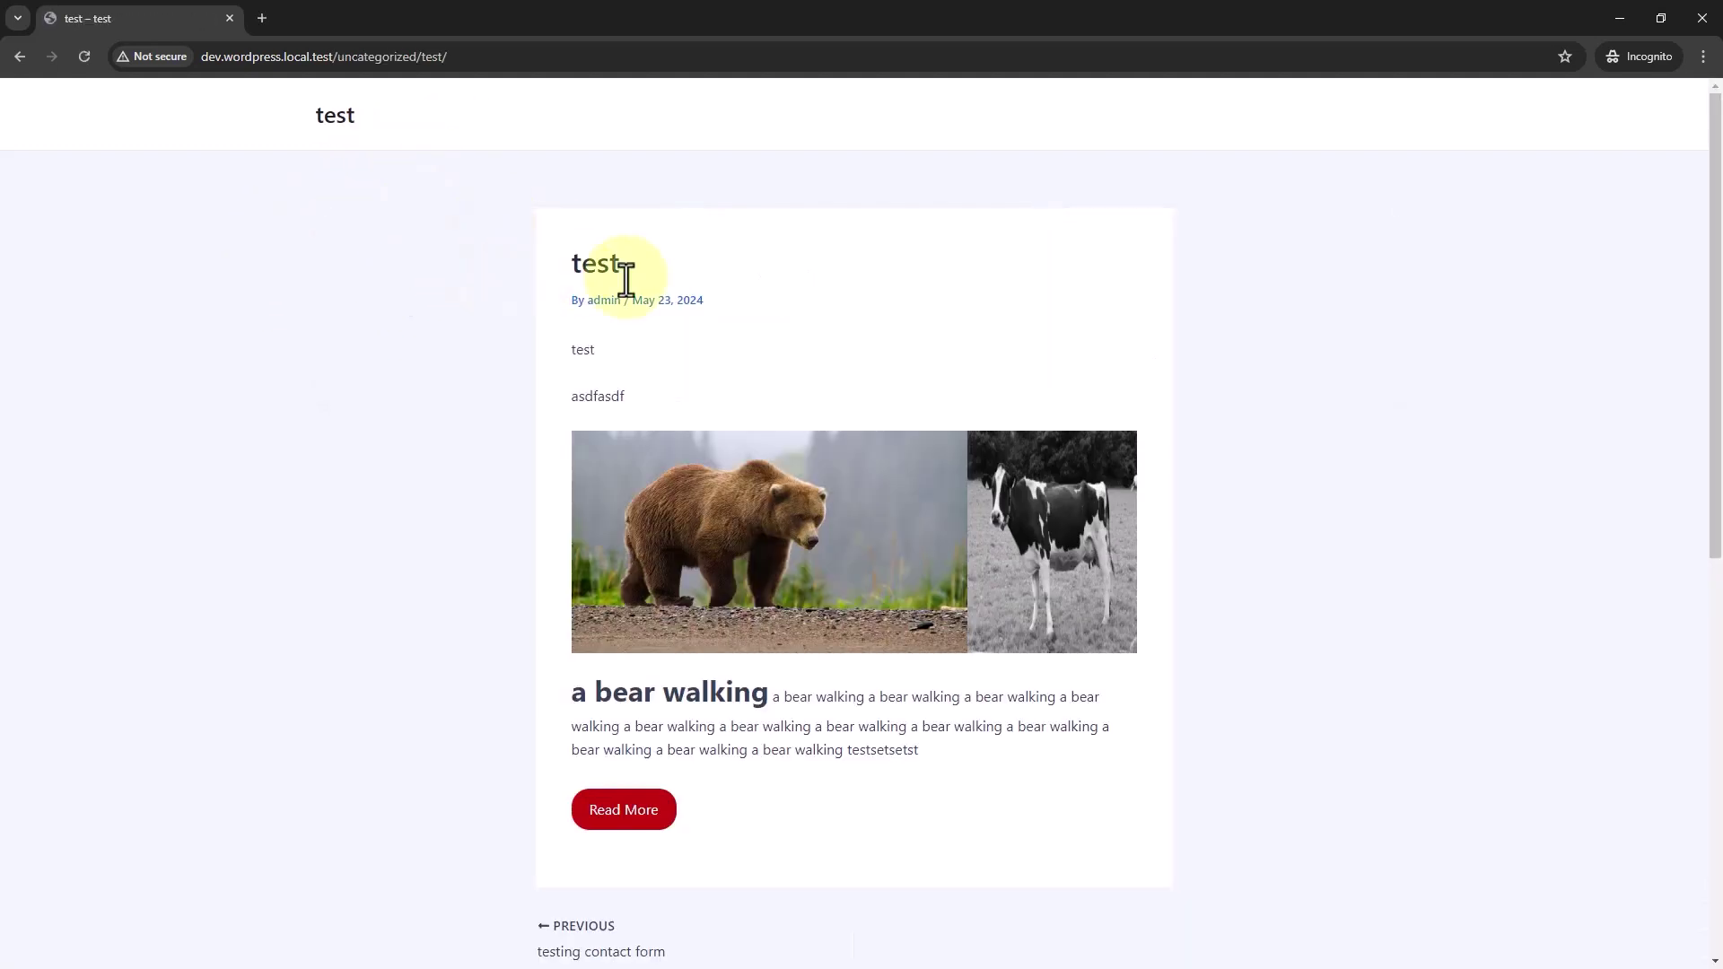
{"action": "left_click", "coordinate": [1096, 561]}
{"action": "left_click", "coordinate": [674, 552]}
{"action": "scroll", "coordinate": [427, 359], "scroll_direction": "down", "scroll_amount": 1}
{"action": "scroll", "coordinate": [422, 422], "scroll_direction": "down", "scroll_amount": 4}
{"action": "scroll", "coordinate": [422, 422], "scroll_direction": "up", "scroll_amount": 3}
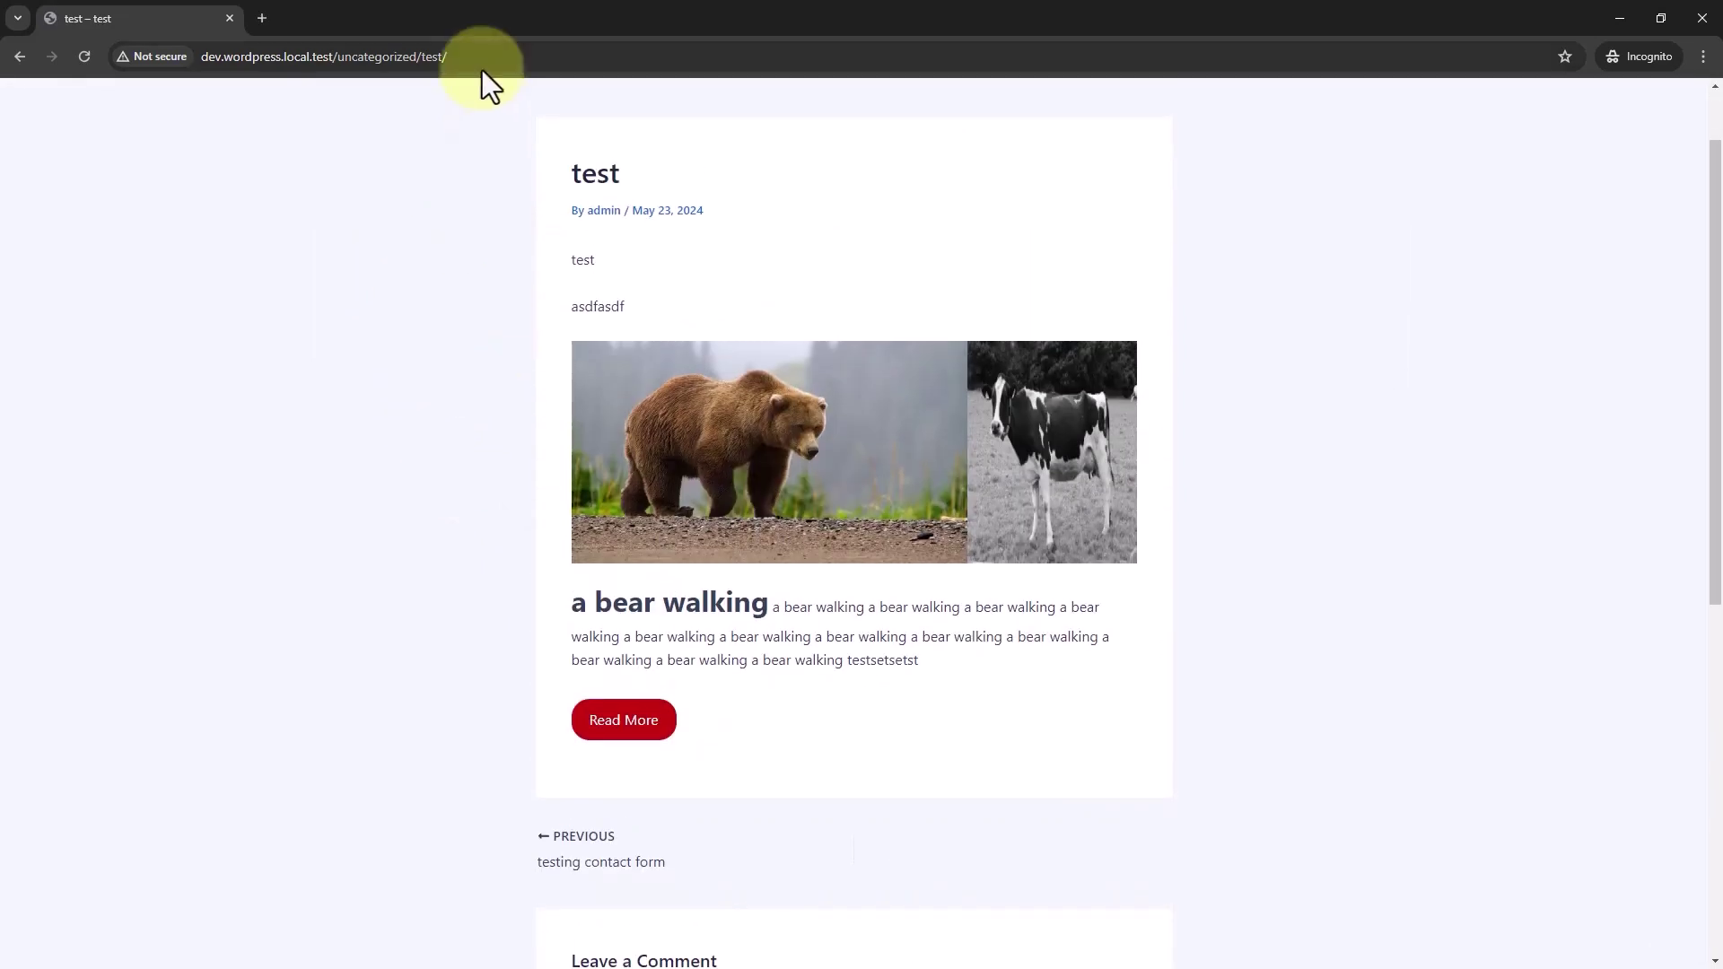
{"action": "left_click", "coordinate": [481, 61]}
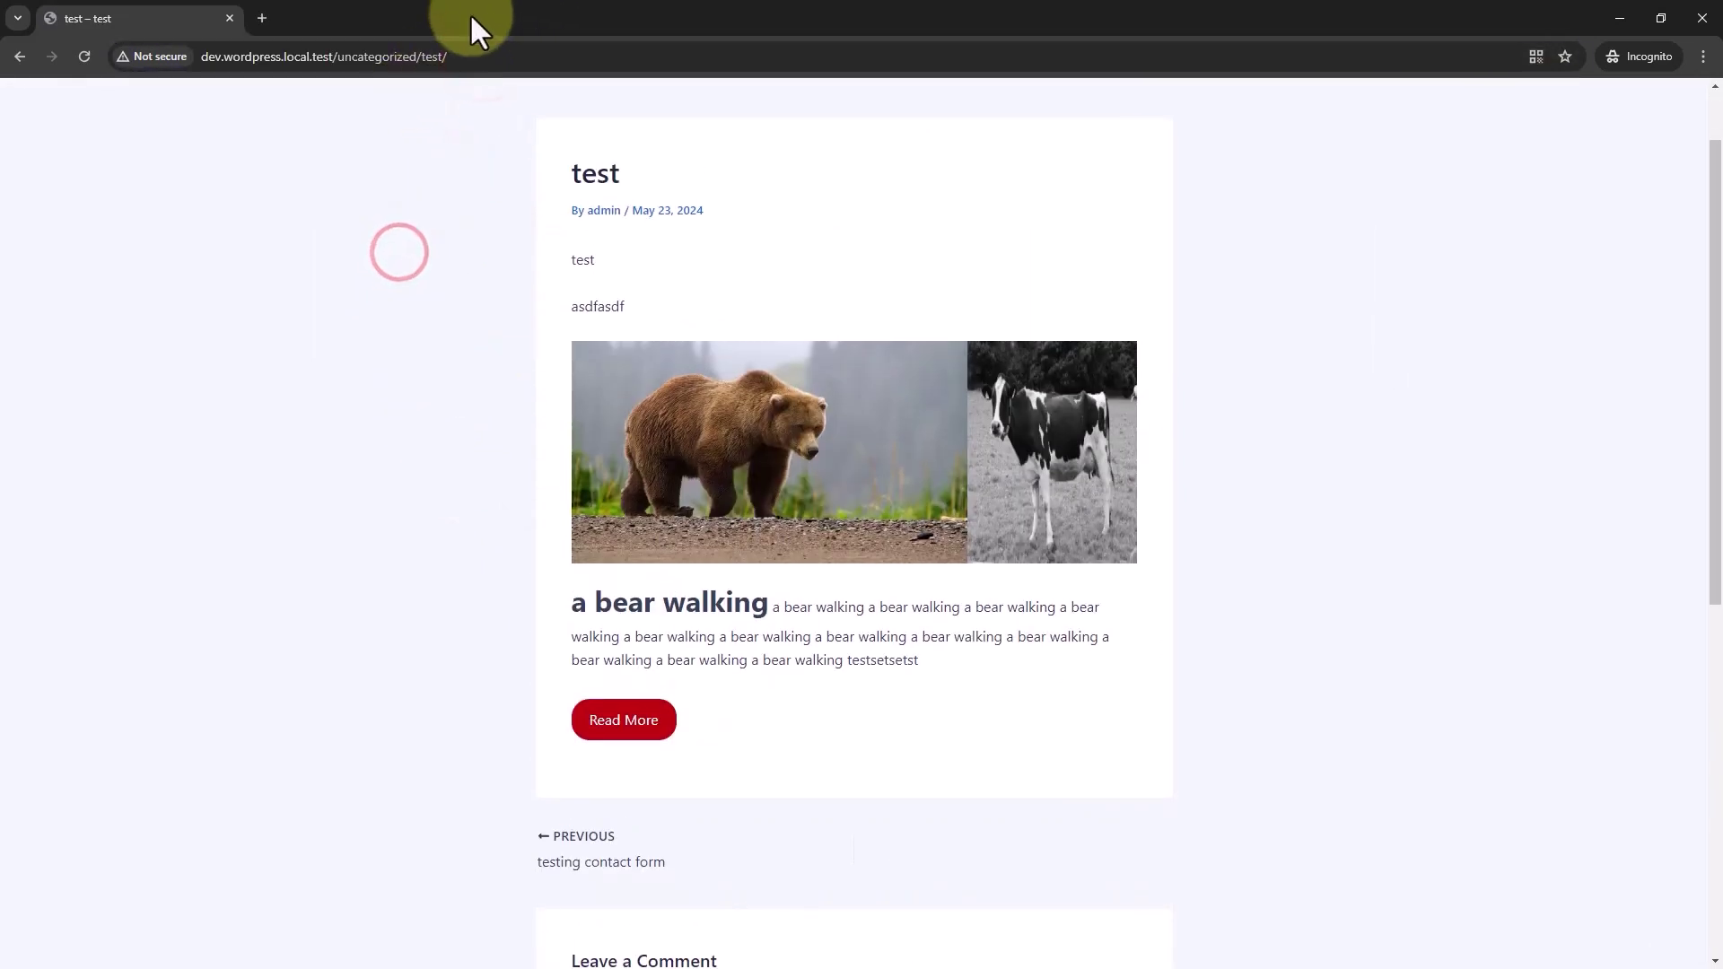
{"action": "left_click", "coordinate": [391, 9]}
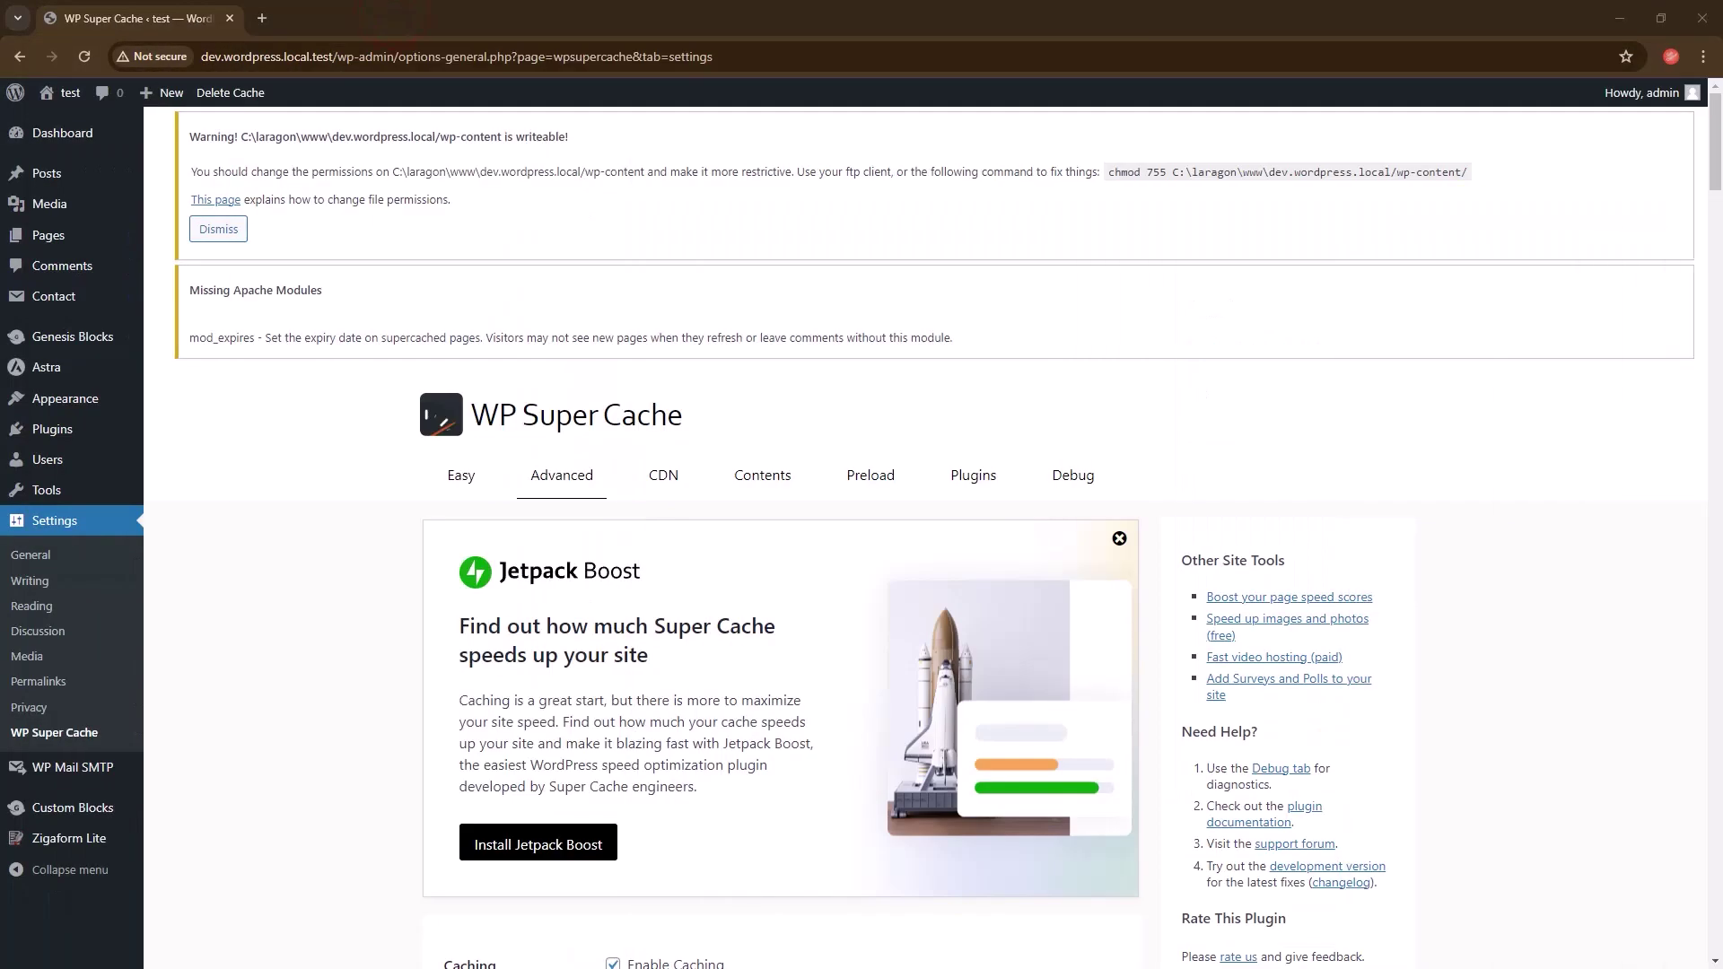
- Switch to Visual Studio Code and open the homepage's cached index.html in wp-content/cache/supercache/dev.wordpress.local.test
{"action": "key", "text": "alt+Tab"}
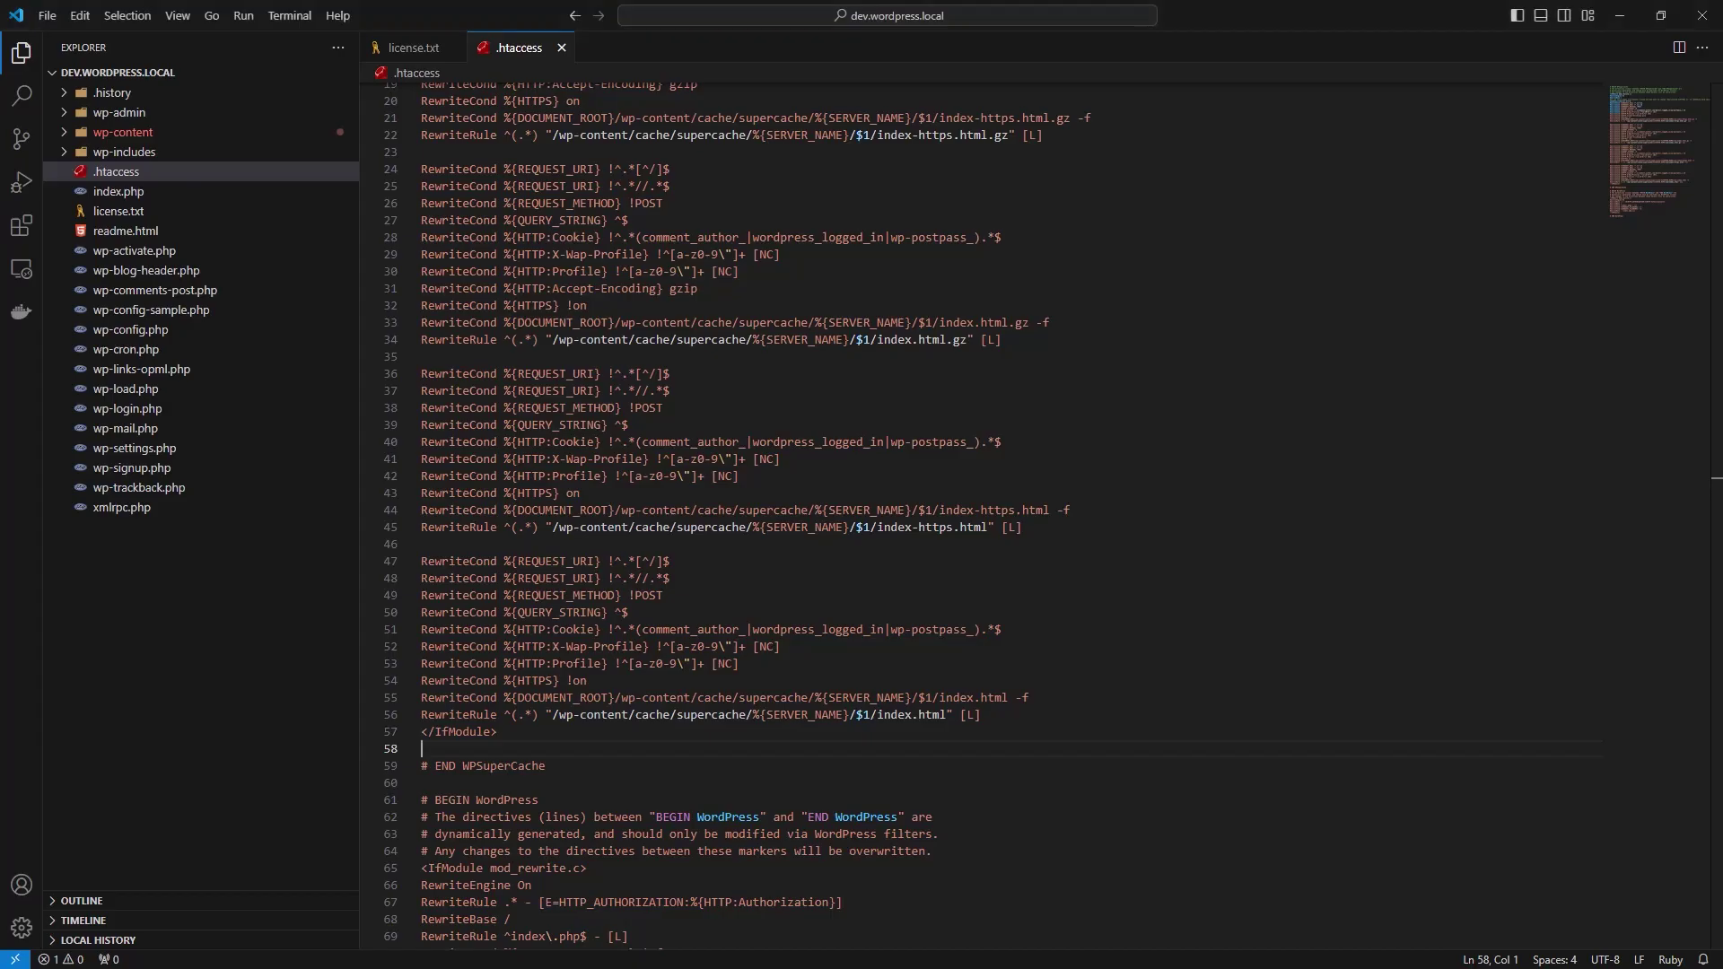
{"action": "left_click", "coordinate": [141, 131]}
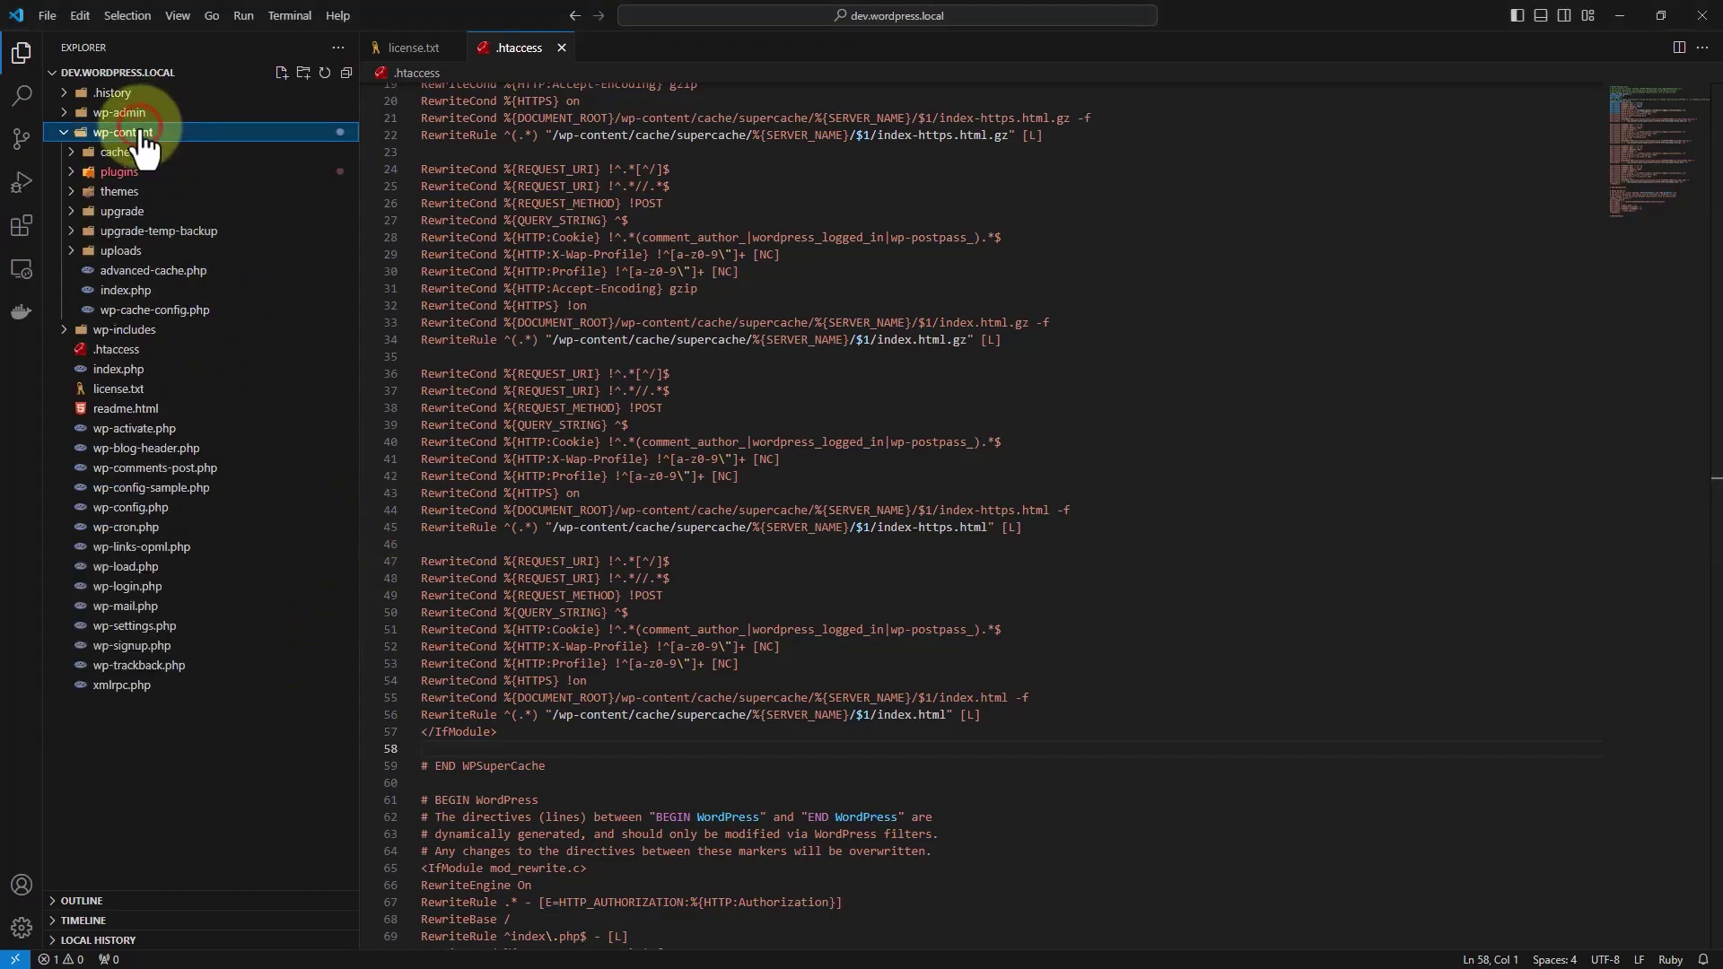
{"action": "left_click", "coordinate": [123, 152]}
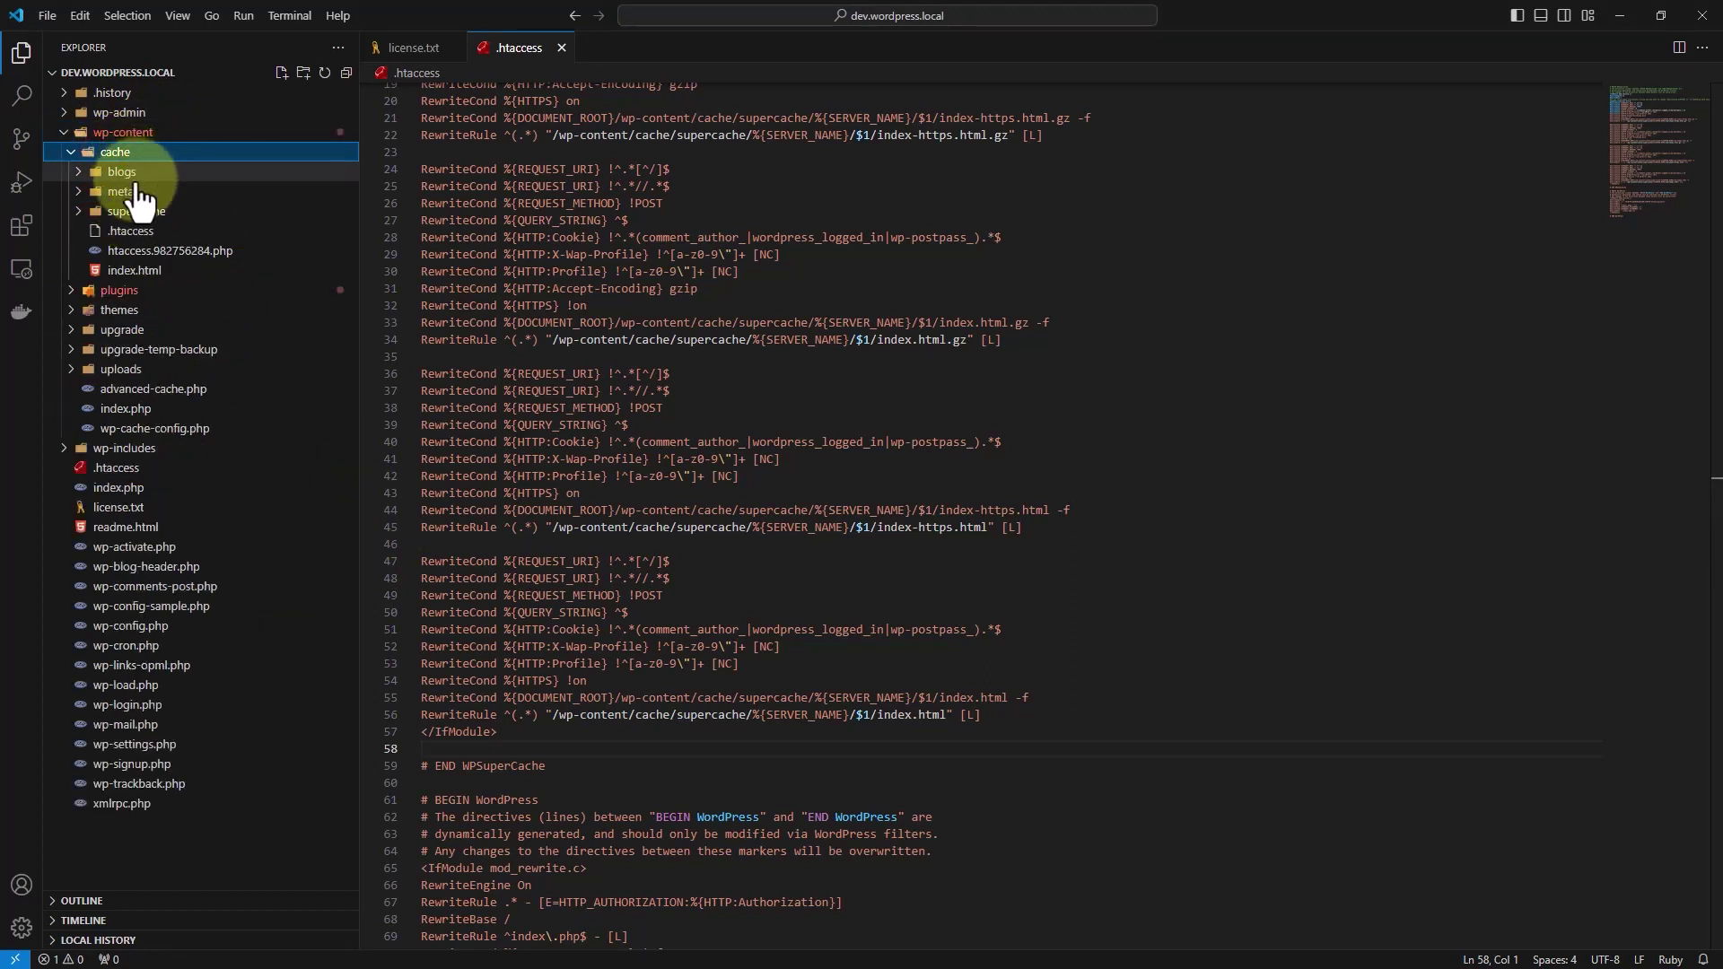
{"action": "left_click", "coordinate": [147, 211]}
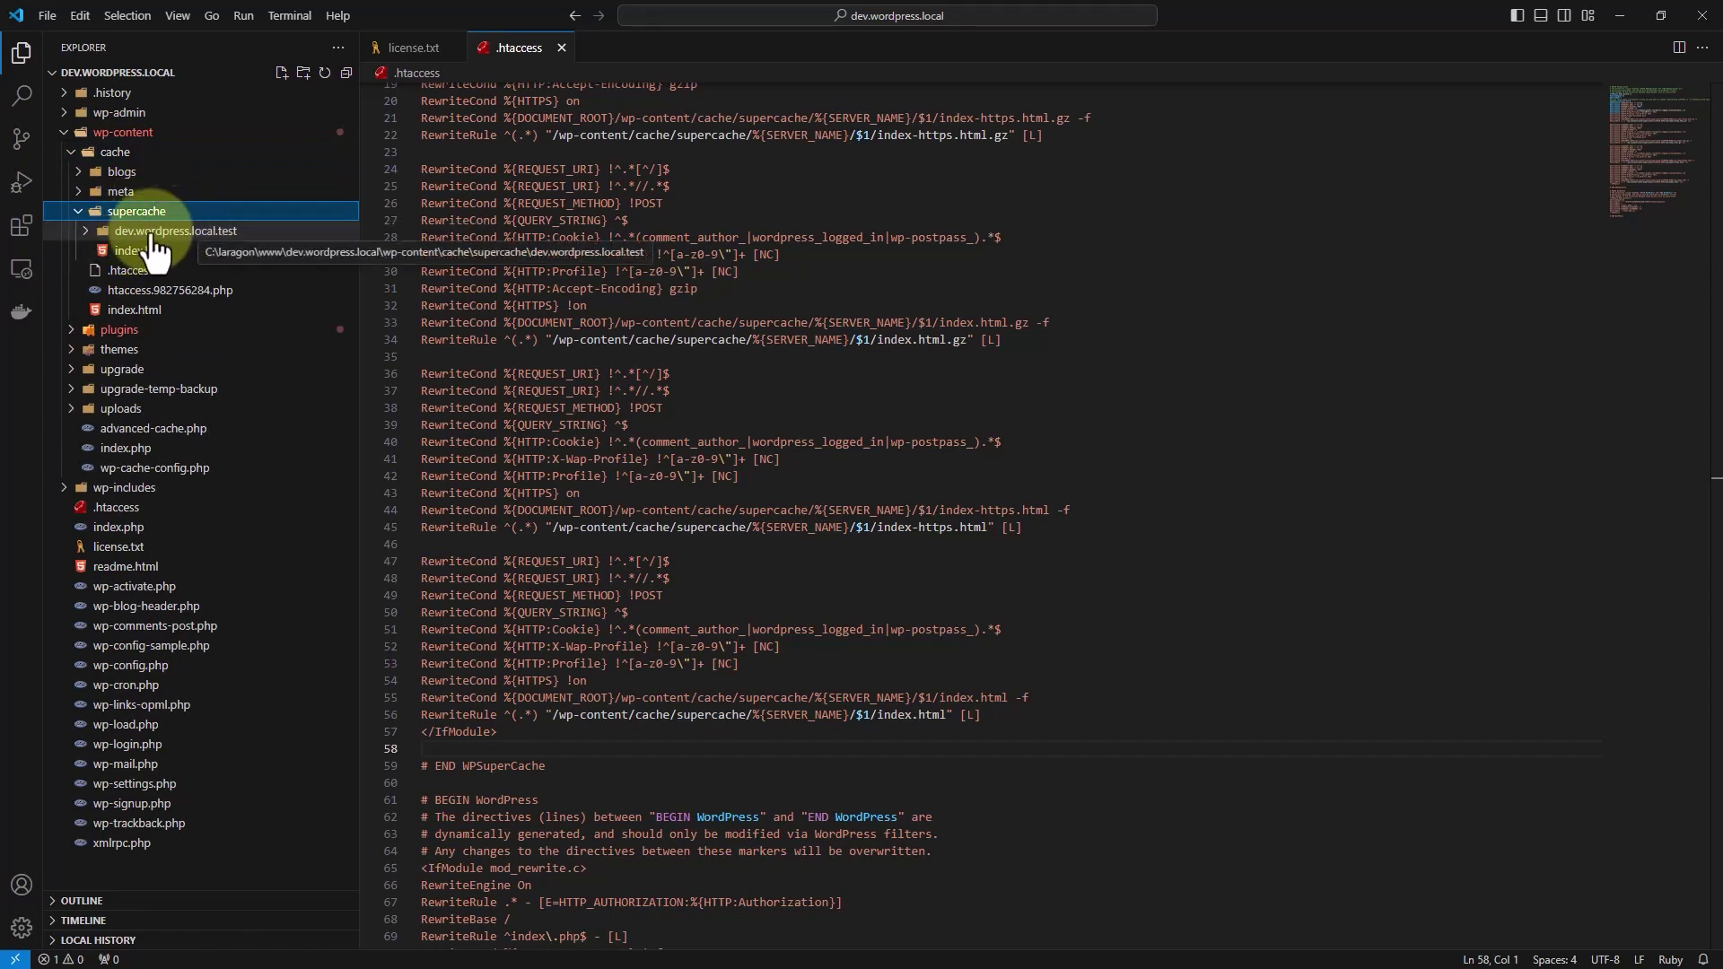
{"action": "left_click", "coordinate": [189, 233]}
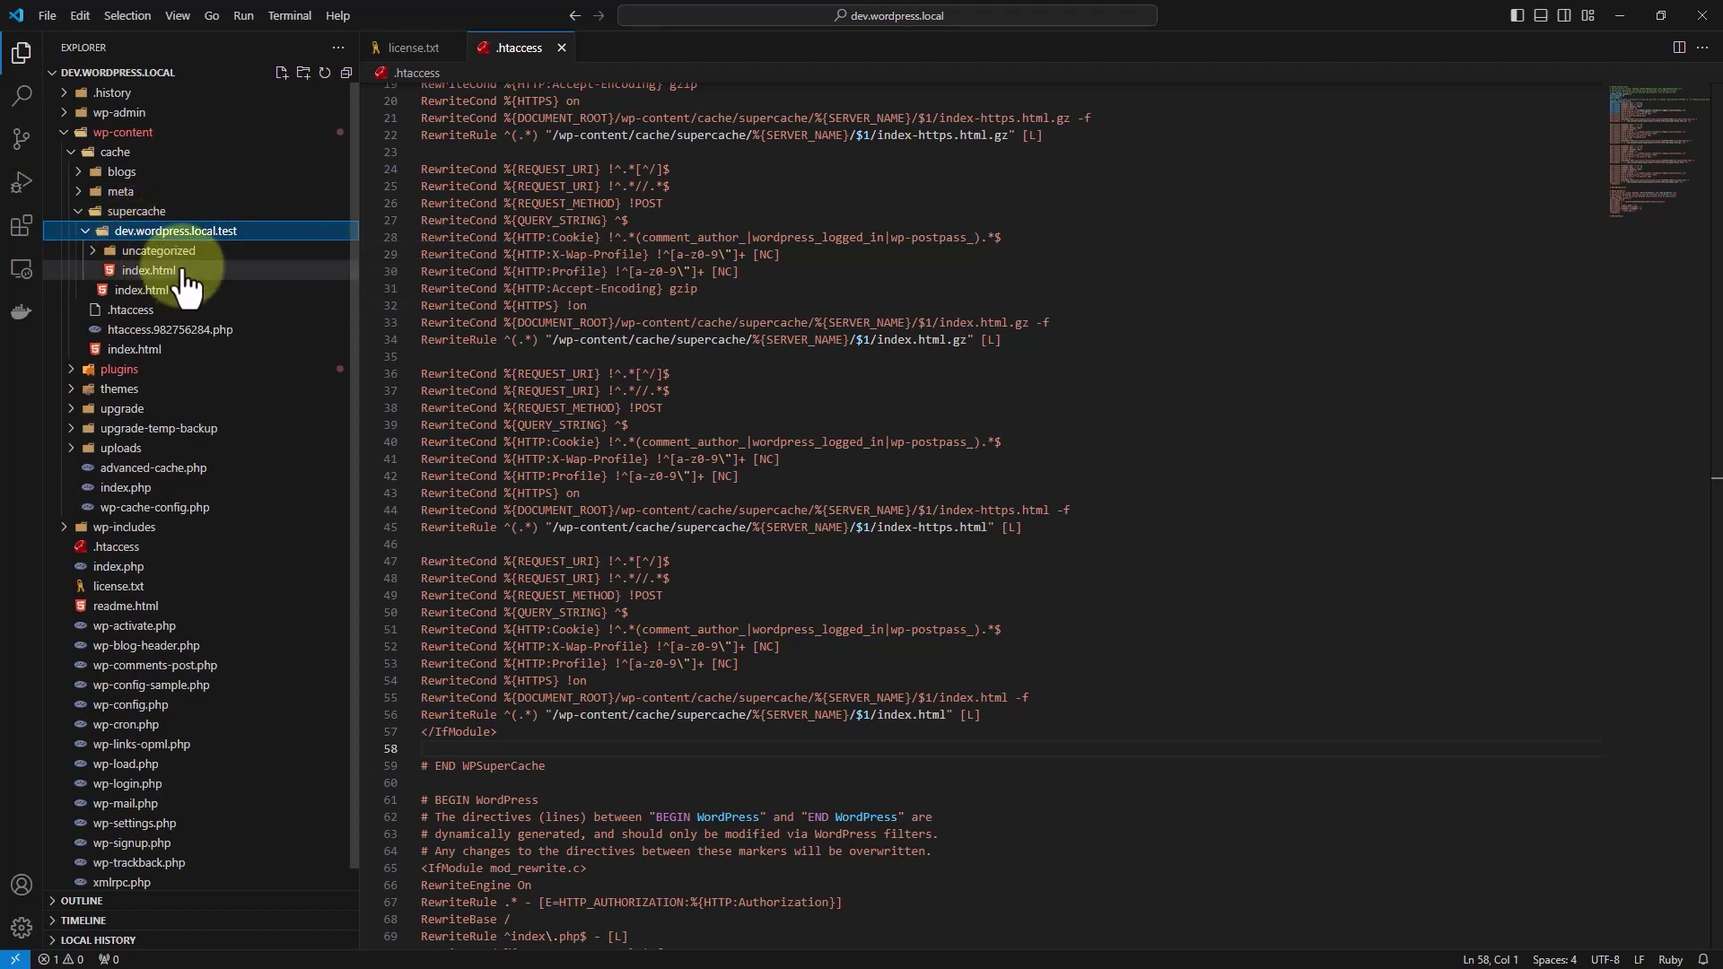
{"action": "left_click", "coordinate": [139, 272]}
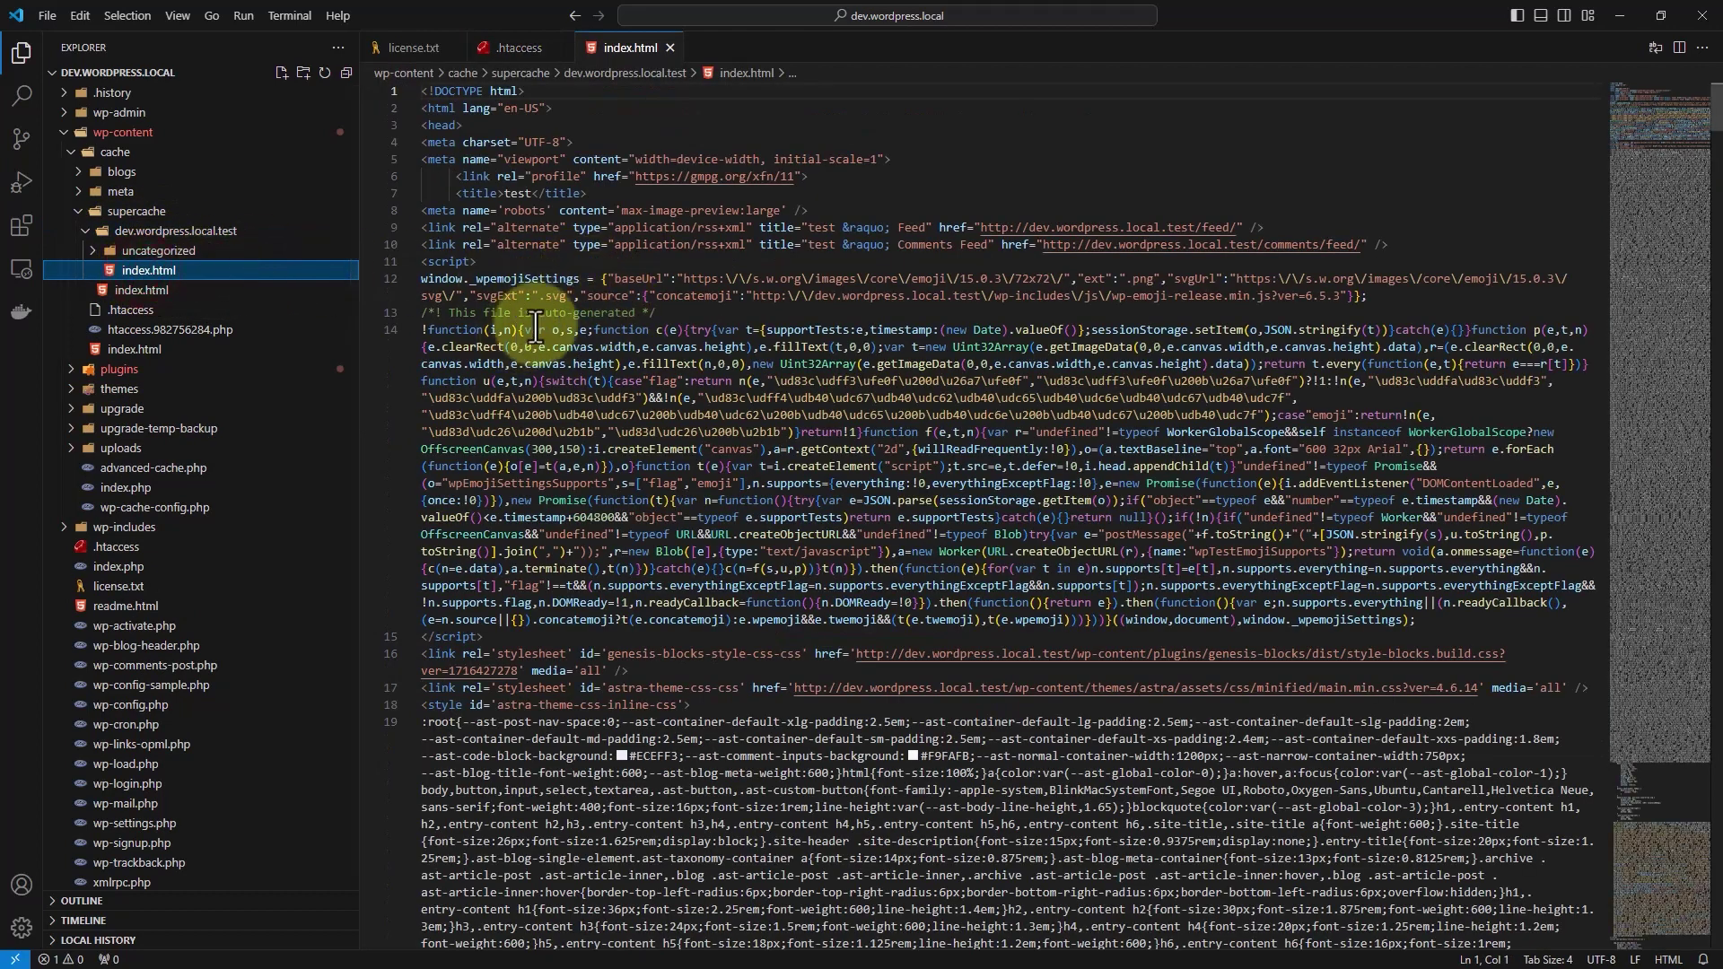
- Open the cached index.html under uncategorized/test and examine its generated HTML
{"action": "left_click", "coordinate": [166, 251]}
{"action": "left_click", "coordinate": [166, 272]}
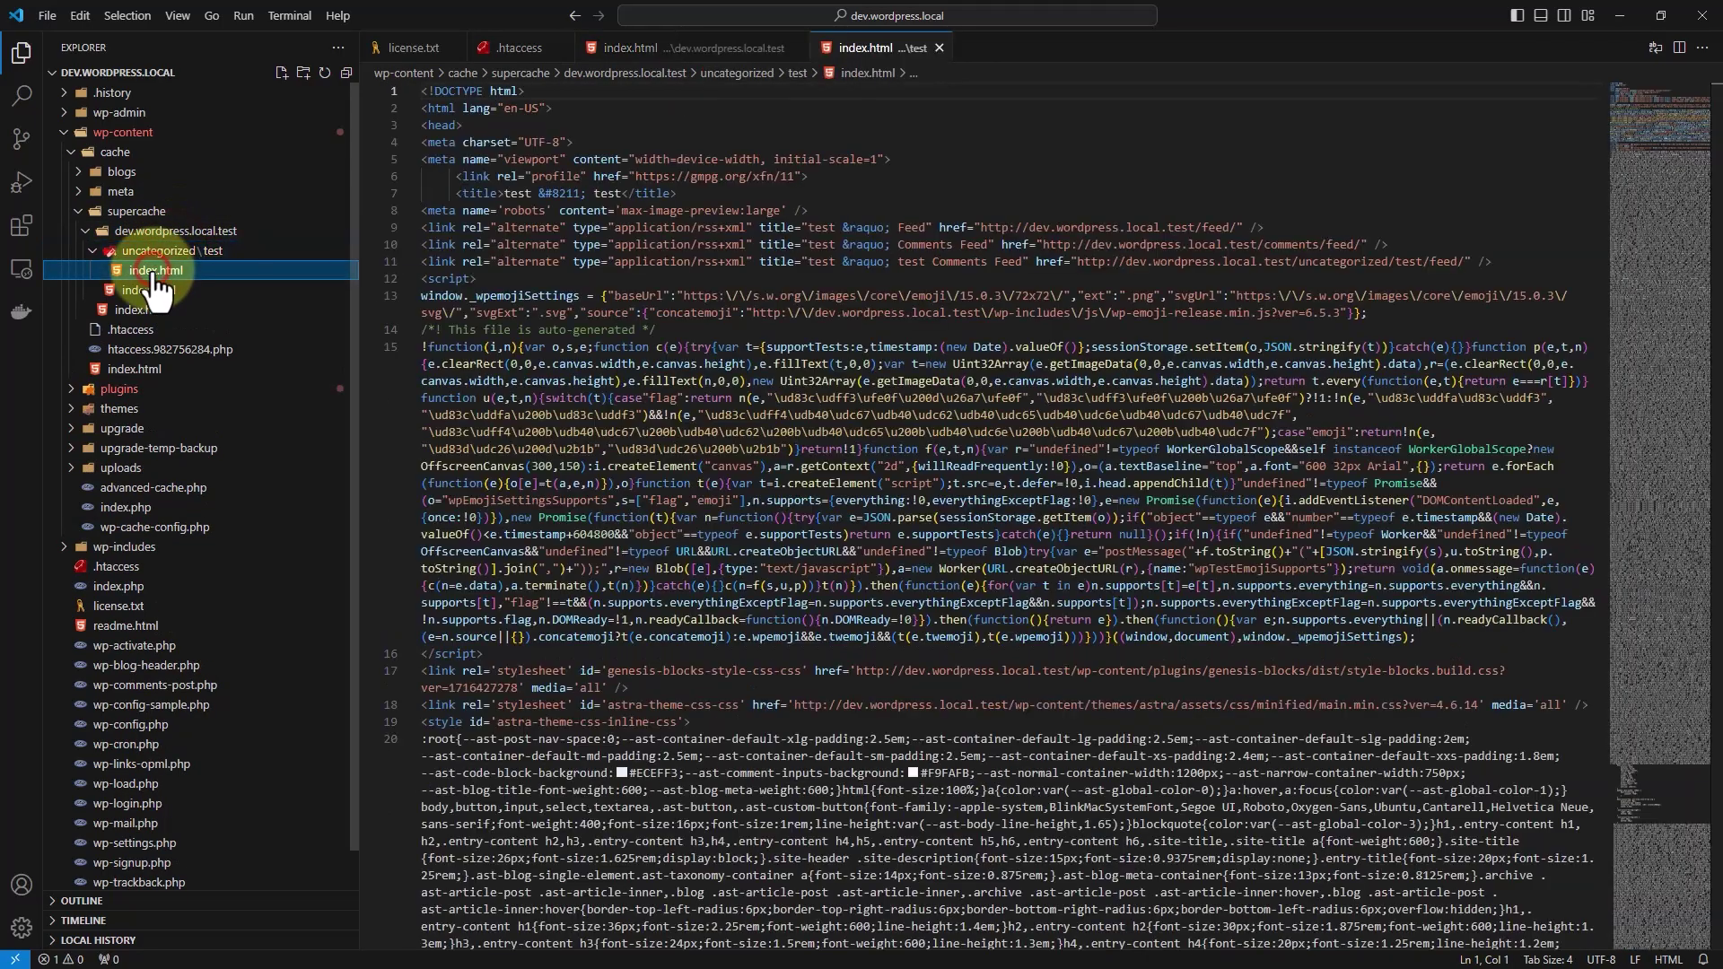
{"action": "scroll", "coordinate": [699, 540], "scroll_direction": "down", "scroll_amount": 10}
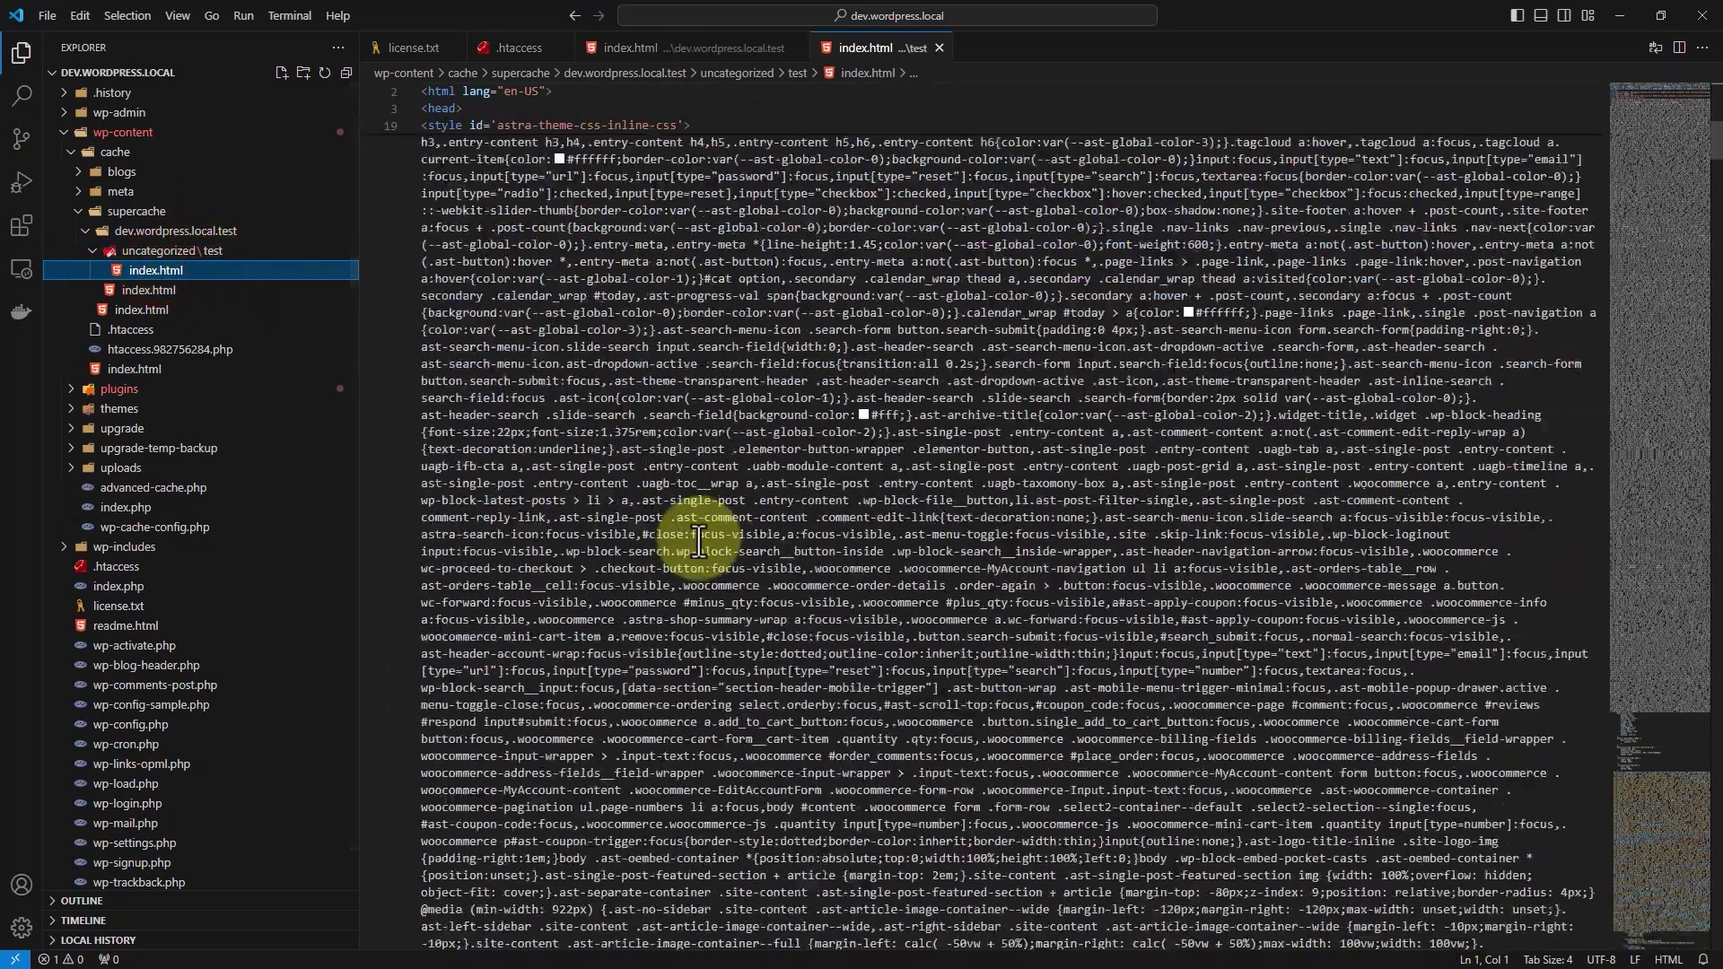
{"action": "scroll", "coordinate": [698, 540], "scroll_direction": "up", "scroll_amount": 5}
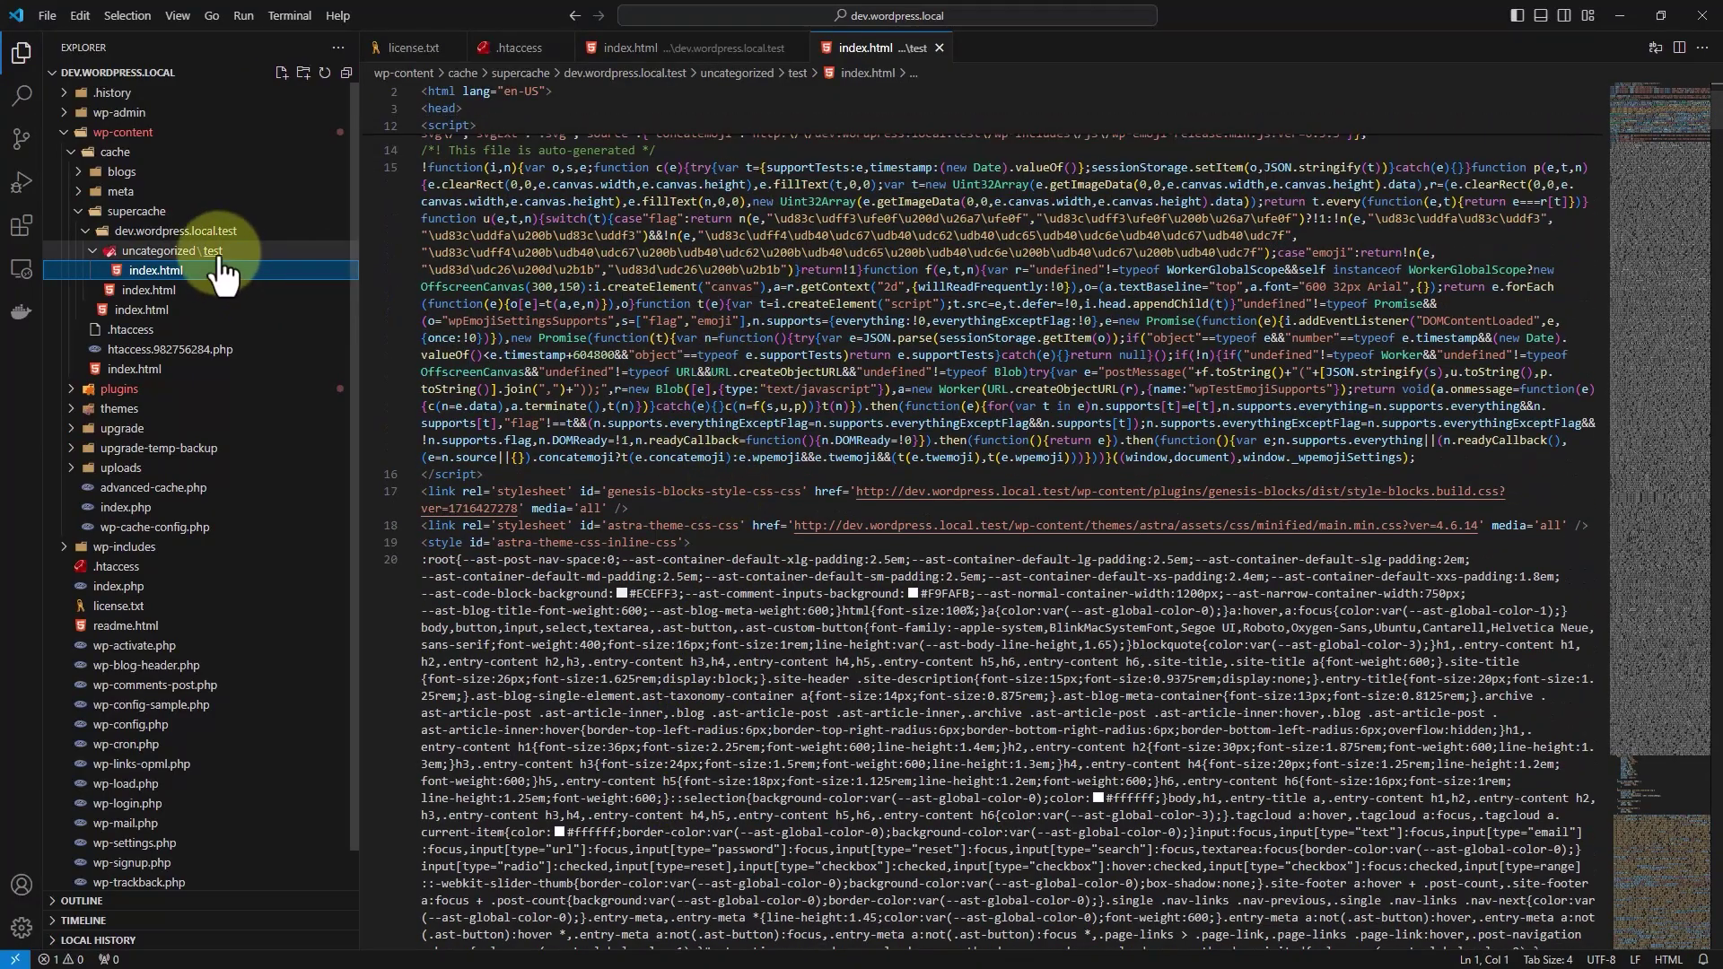
{"action": "scroll", "coordinate": [879, 428], "scroll_direction": "down", "scroll_amount": 3}
{"action": "scroll", "coordinate": [879, 428], "scroll_direction": "up", "scroll_amount": 3}
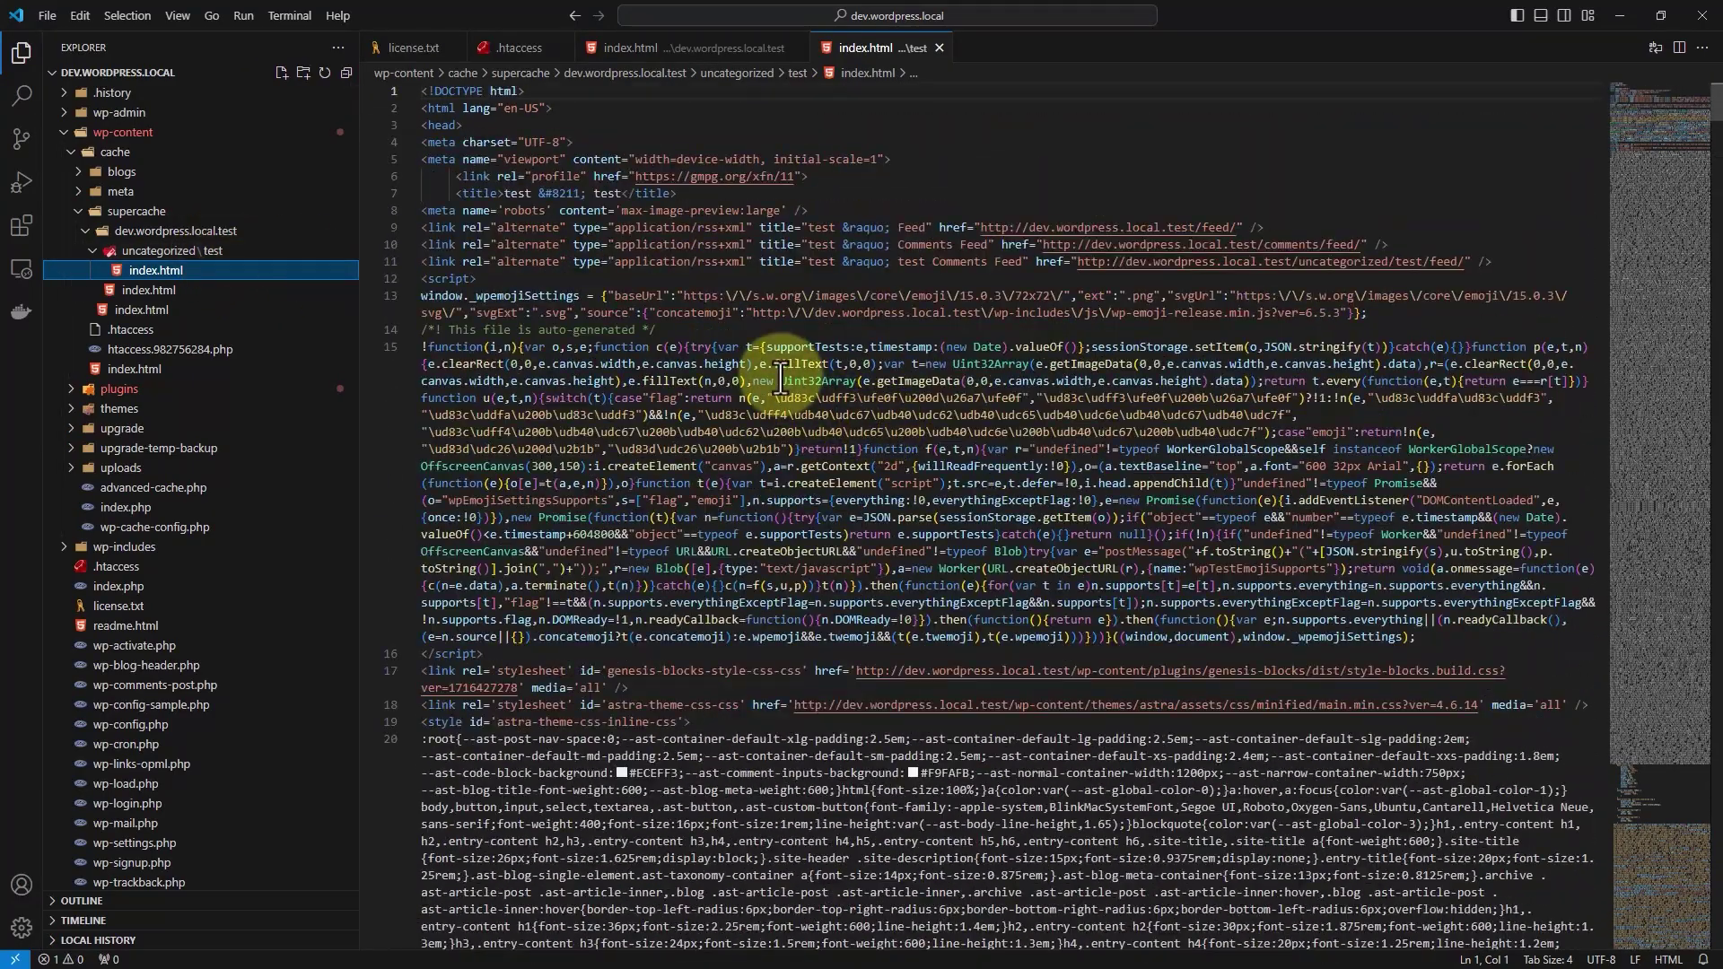
{"action": "scroll", "coordinate": [839, 570], "scroll_direction": "down", "scroll_amount": 10}
{"action": "scroll", "coordinate": [844, 561], "scroll_direction": "up", "scroll_amount": 15}
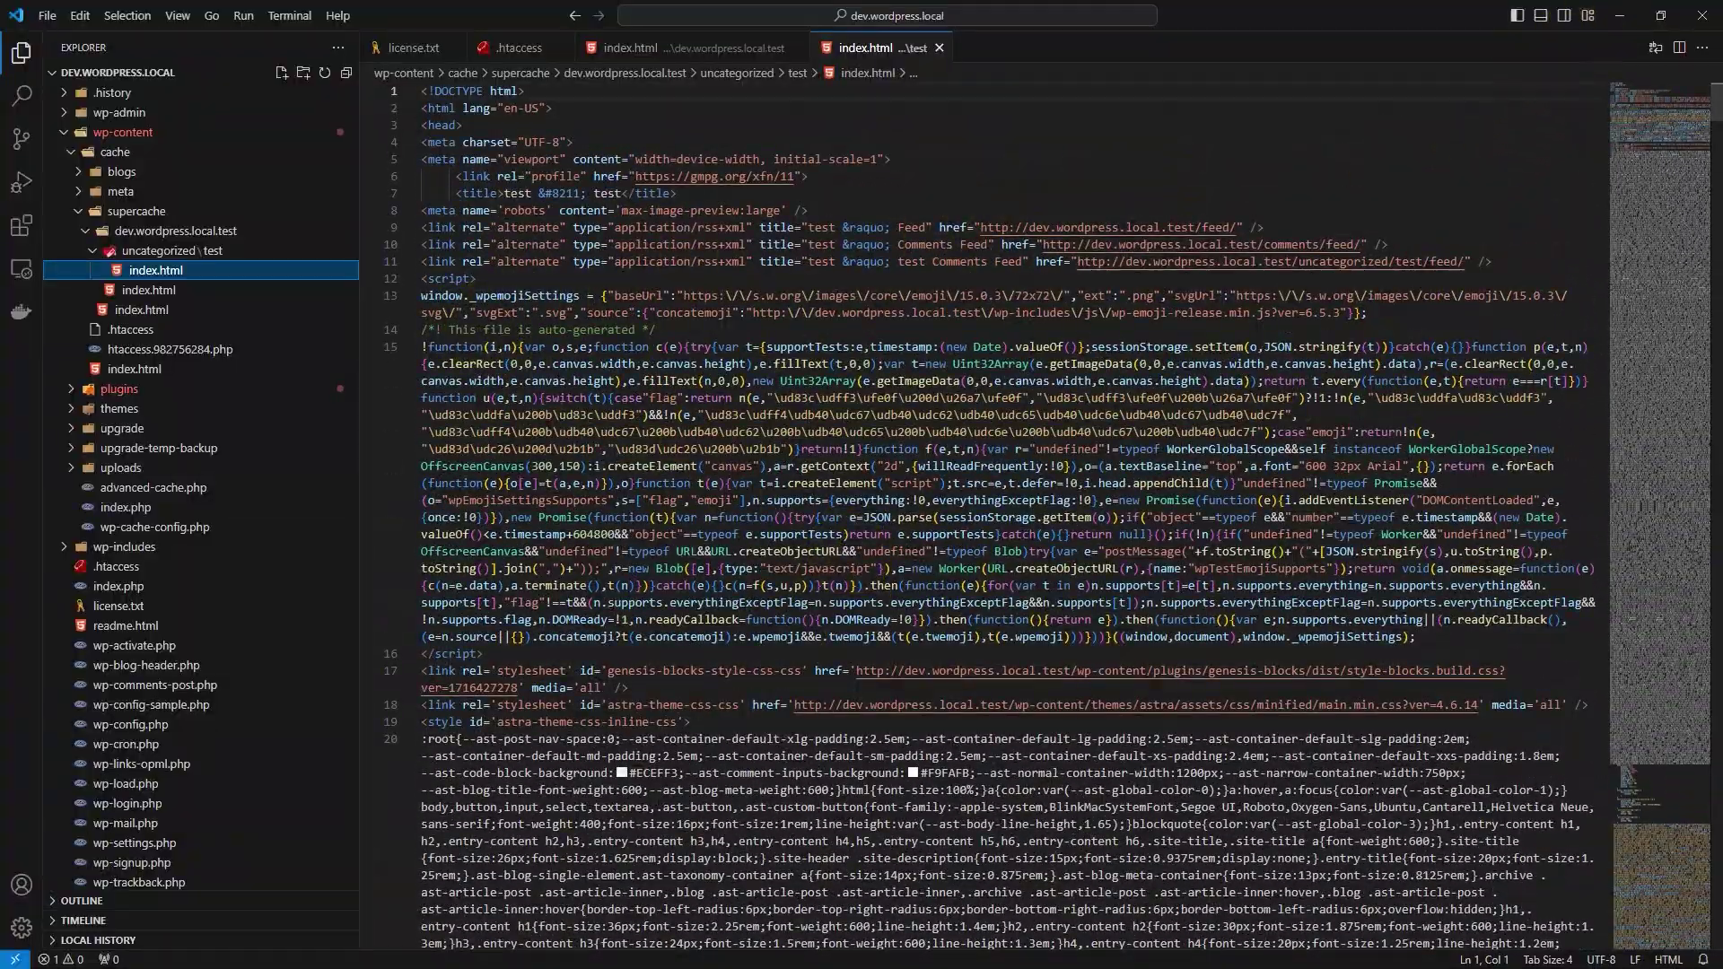
- Switch to the browser and open WordPress's Permalink Settings to check the permalink structure
{"action": "key", "text": "alt+Tab"}
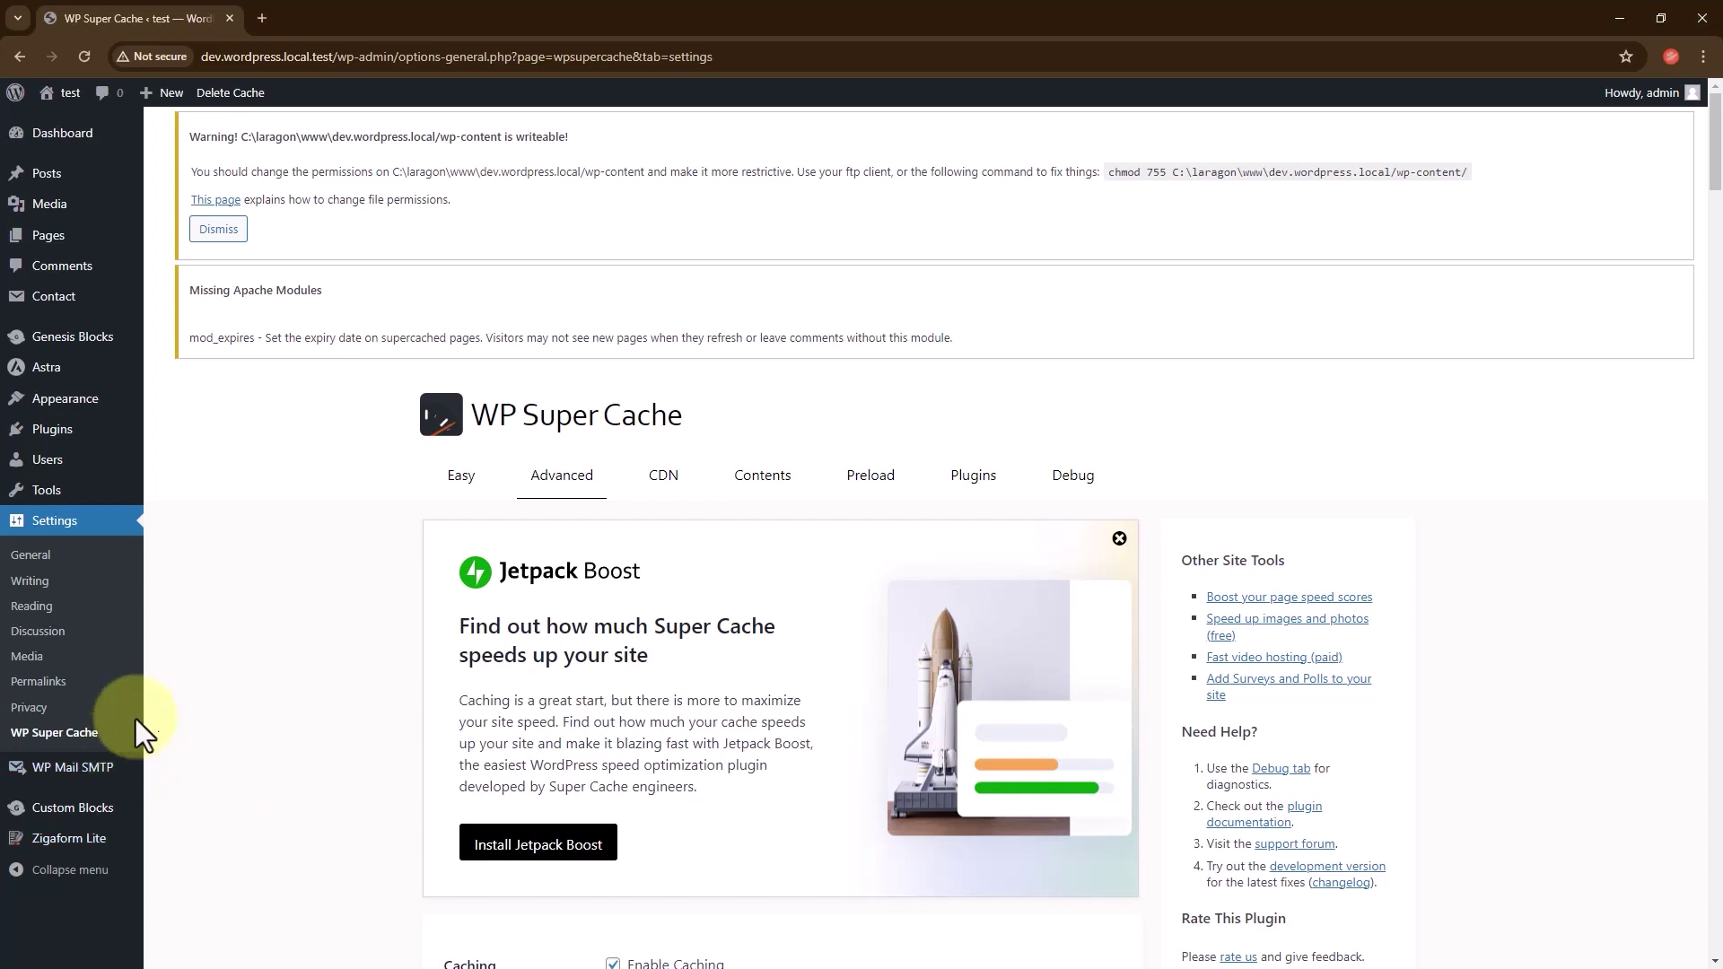
{"action": "left_click", "coordinate": [36, 607]}
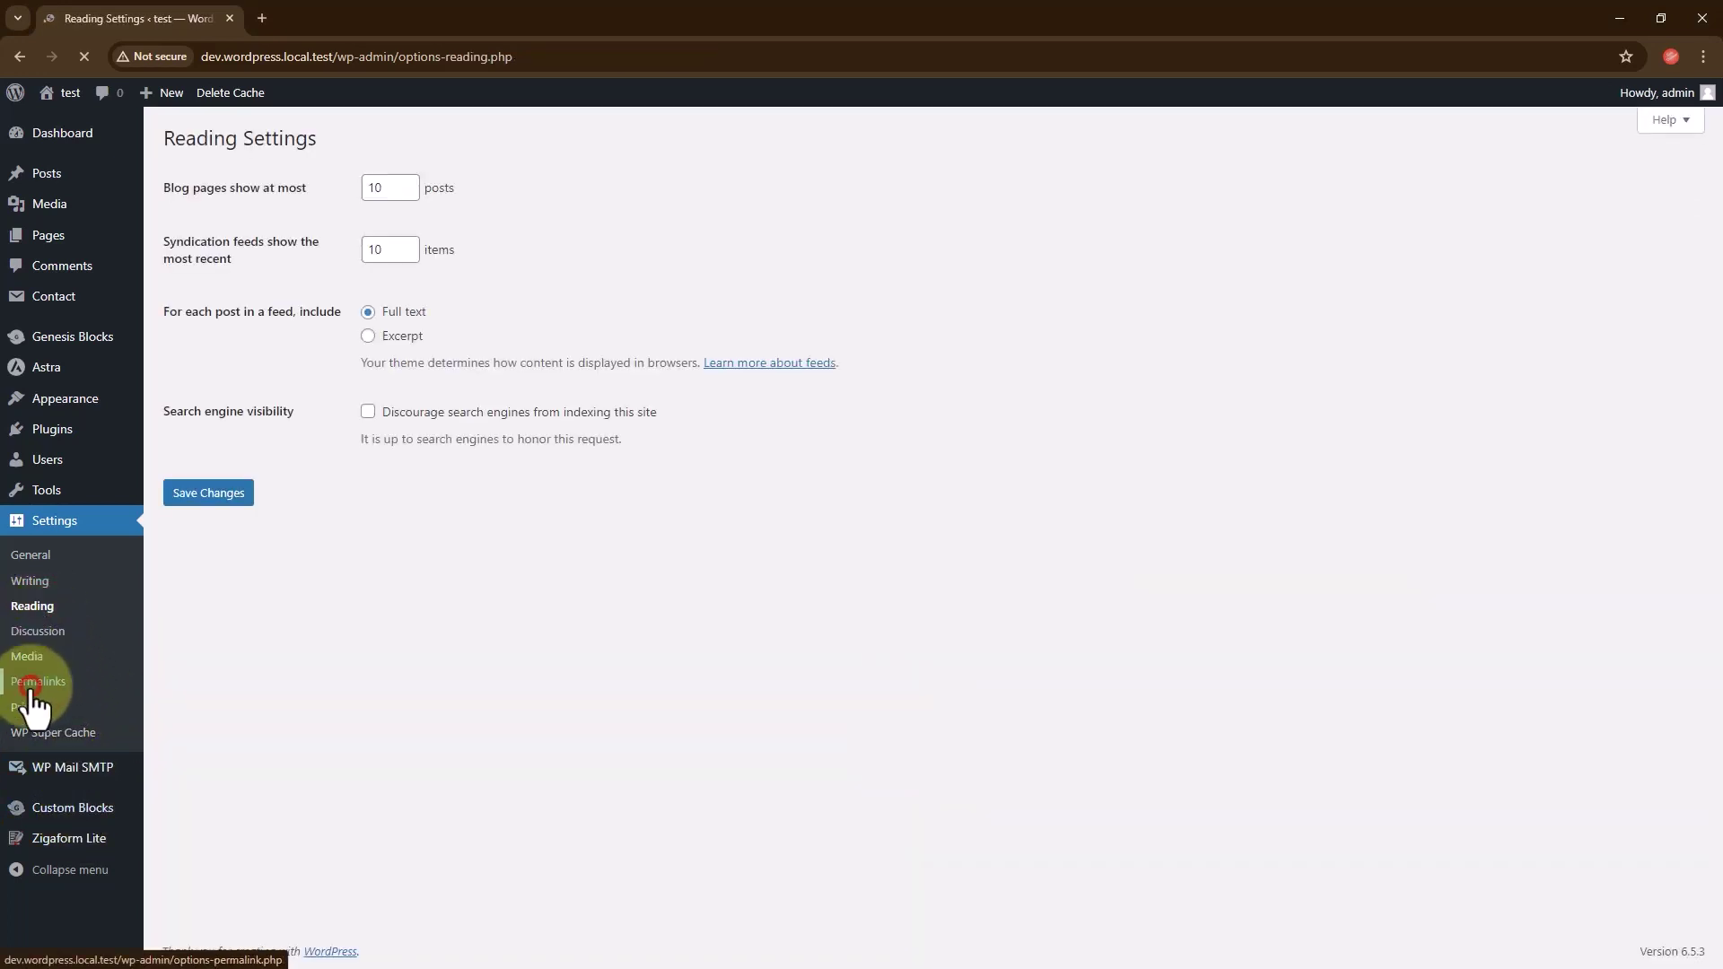
{"action": "left_click", "coordinate": [36, 682]}
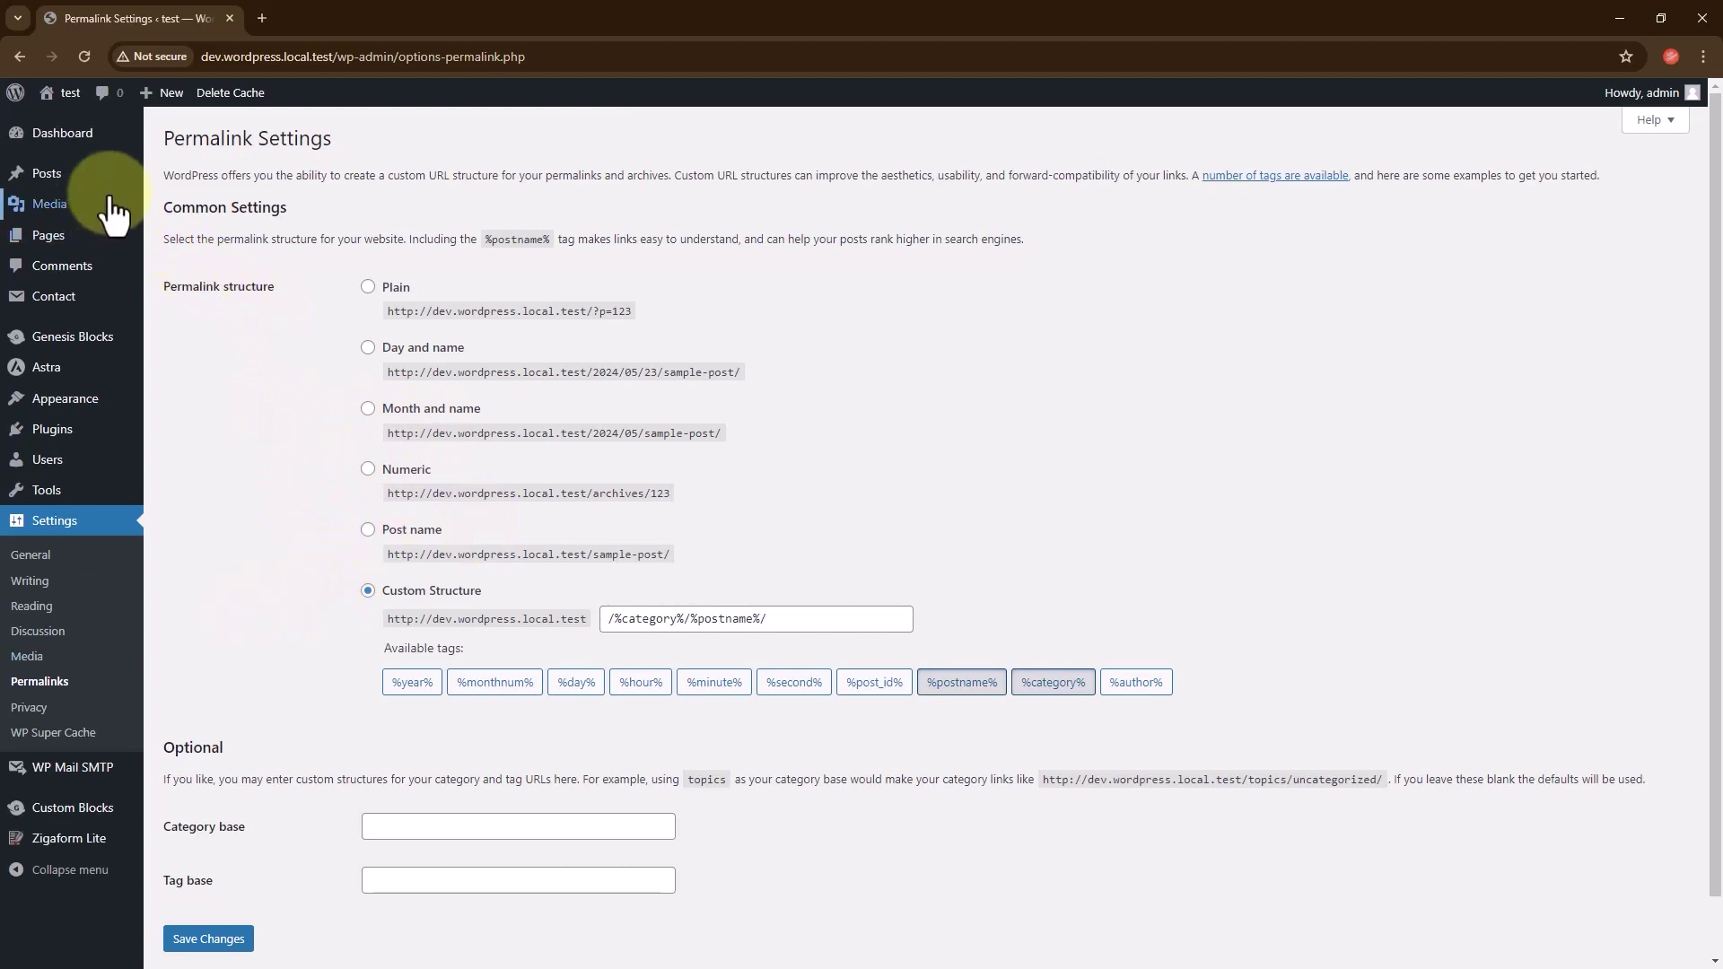
- Switch to Visual Studio Code and add die('testing'); on a new line below the opening PHP tag in wp-config.php
{"action": "key", "text": "alt+Tab"}
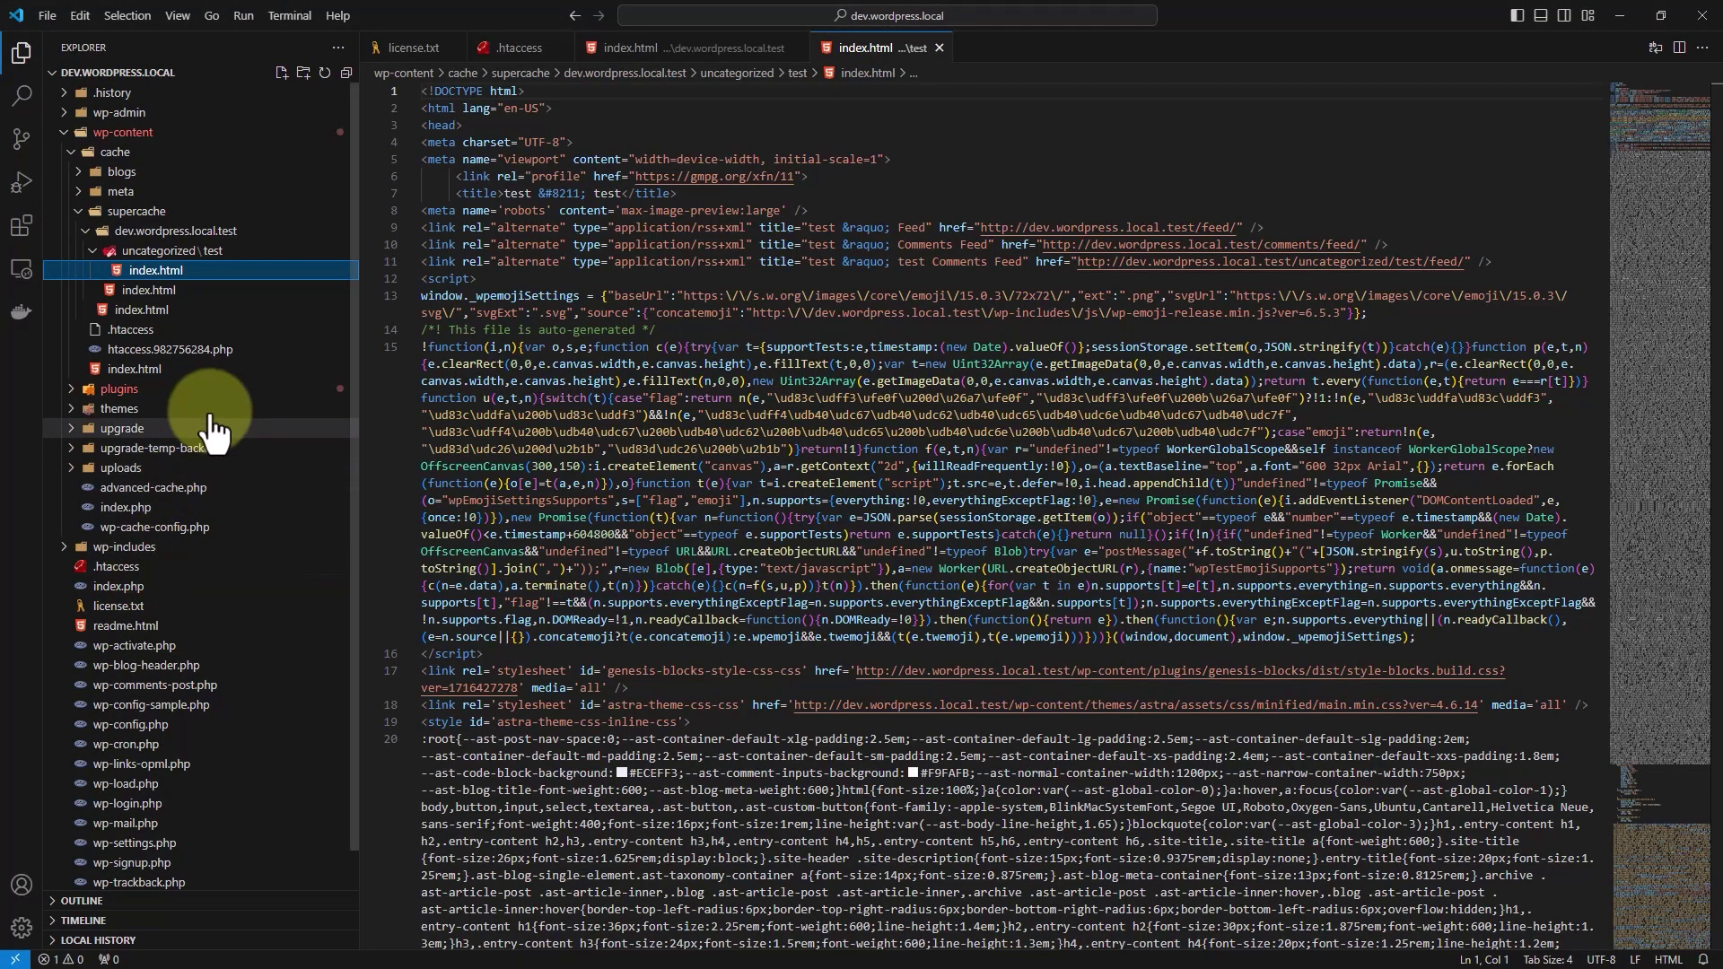
{"action": "left_click", "coordinate": [254, 291]}
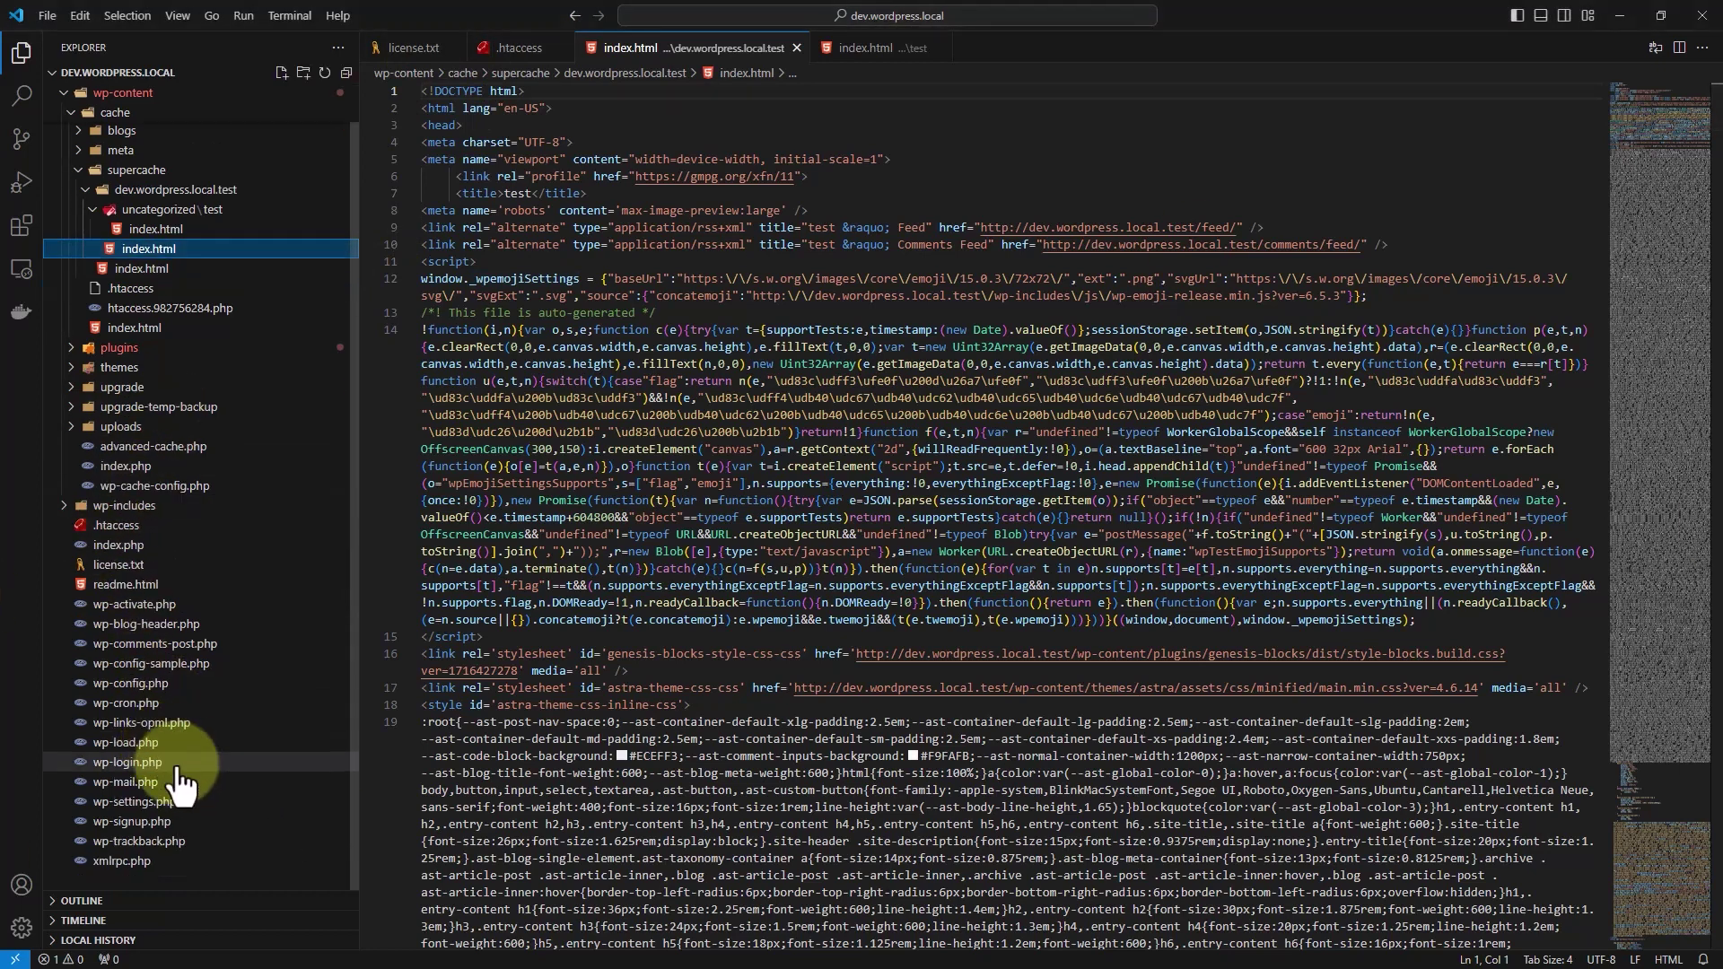
{"action": "left_click", "coordinate": [155, 727]}
{"action": "left_click", "coordinate": [500, 92]}
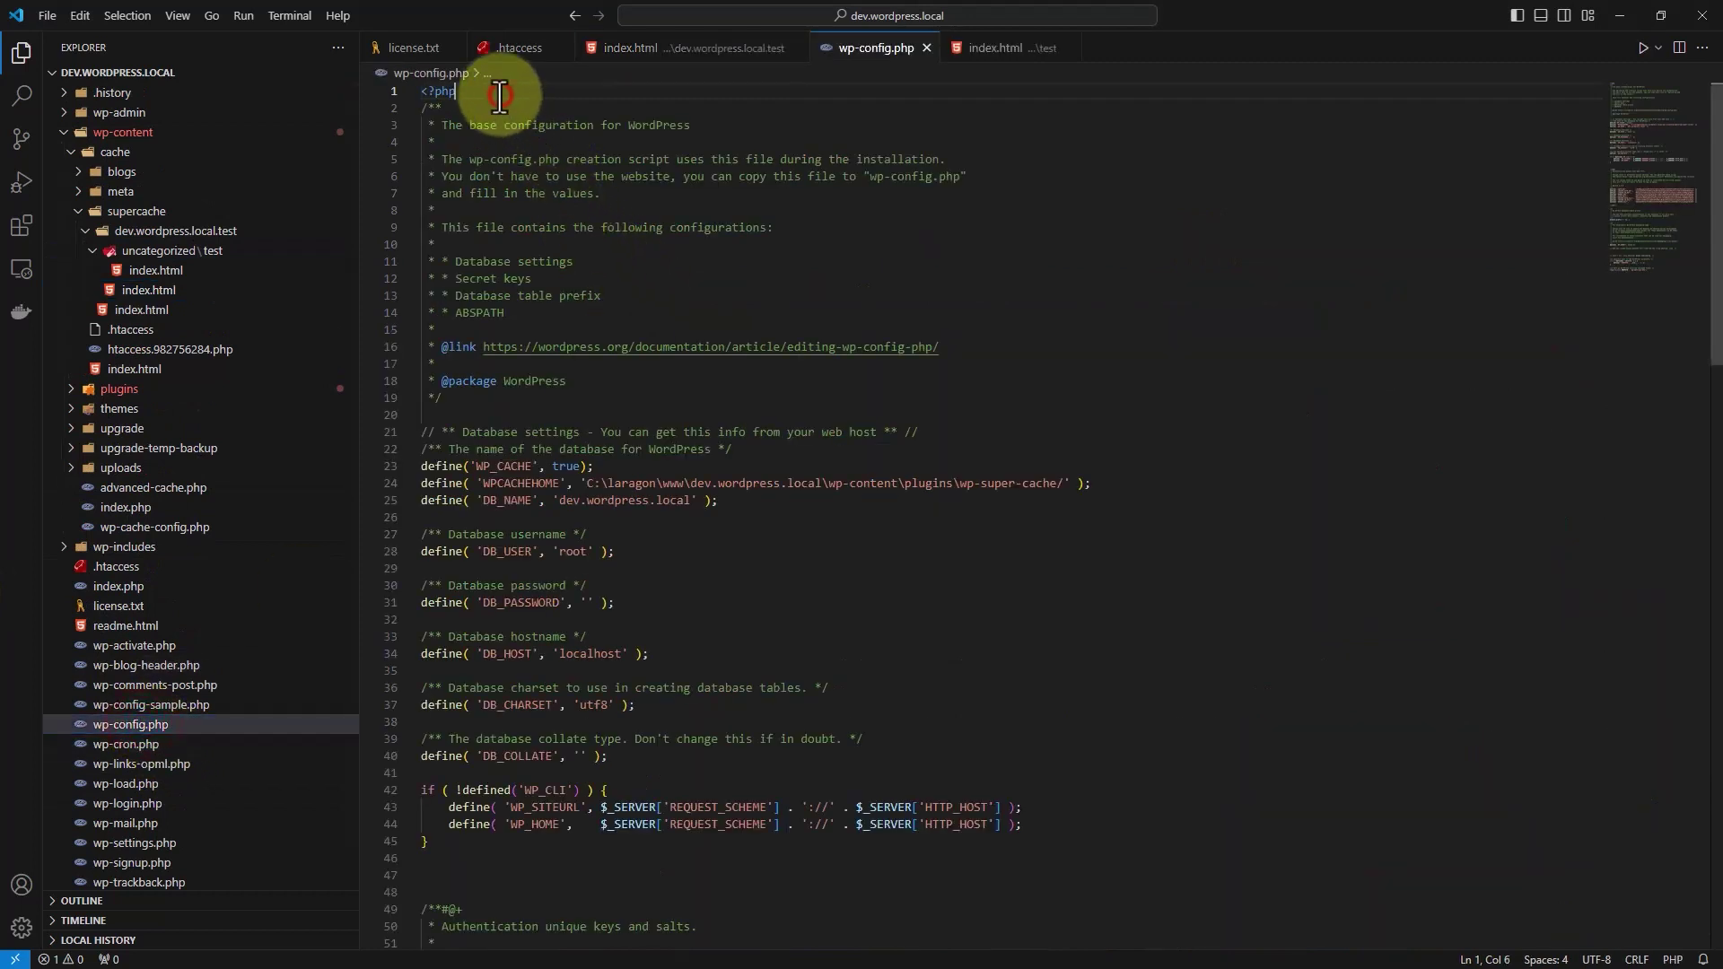
{"action": "key", "text": "Return"}
{"action": "type", "text": "die()"}
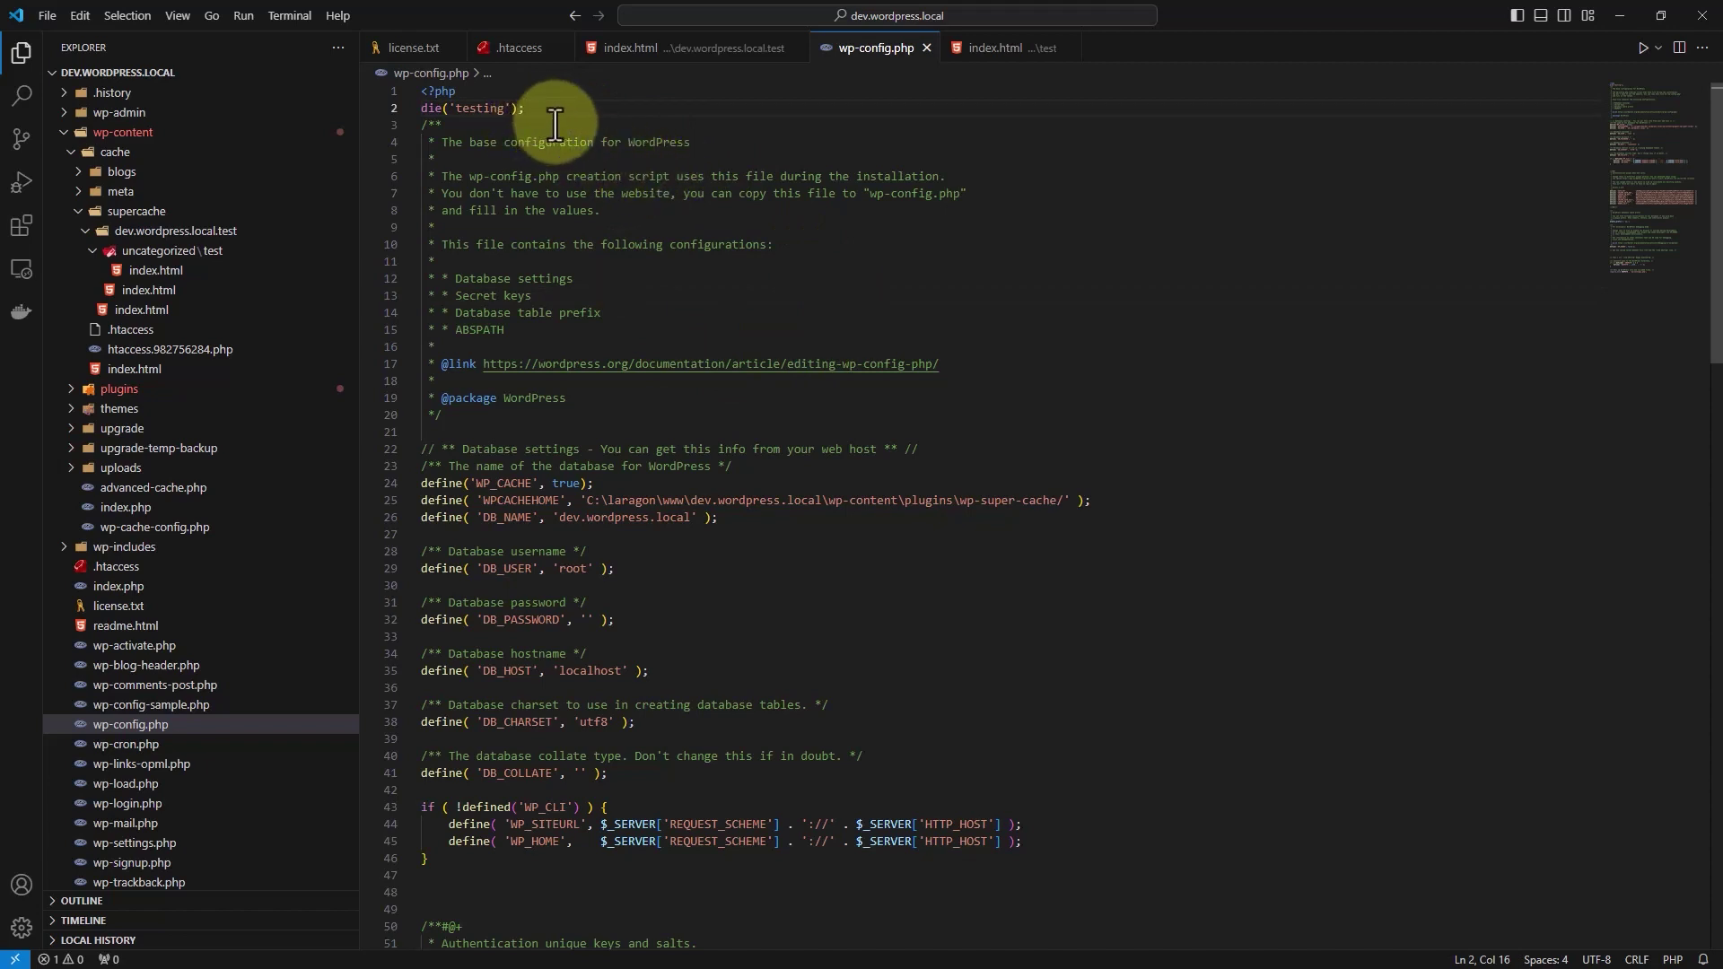
{"action": "left_click_drag", "start_coordinate": [529, 108], "coordinate": [416, 106]}
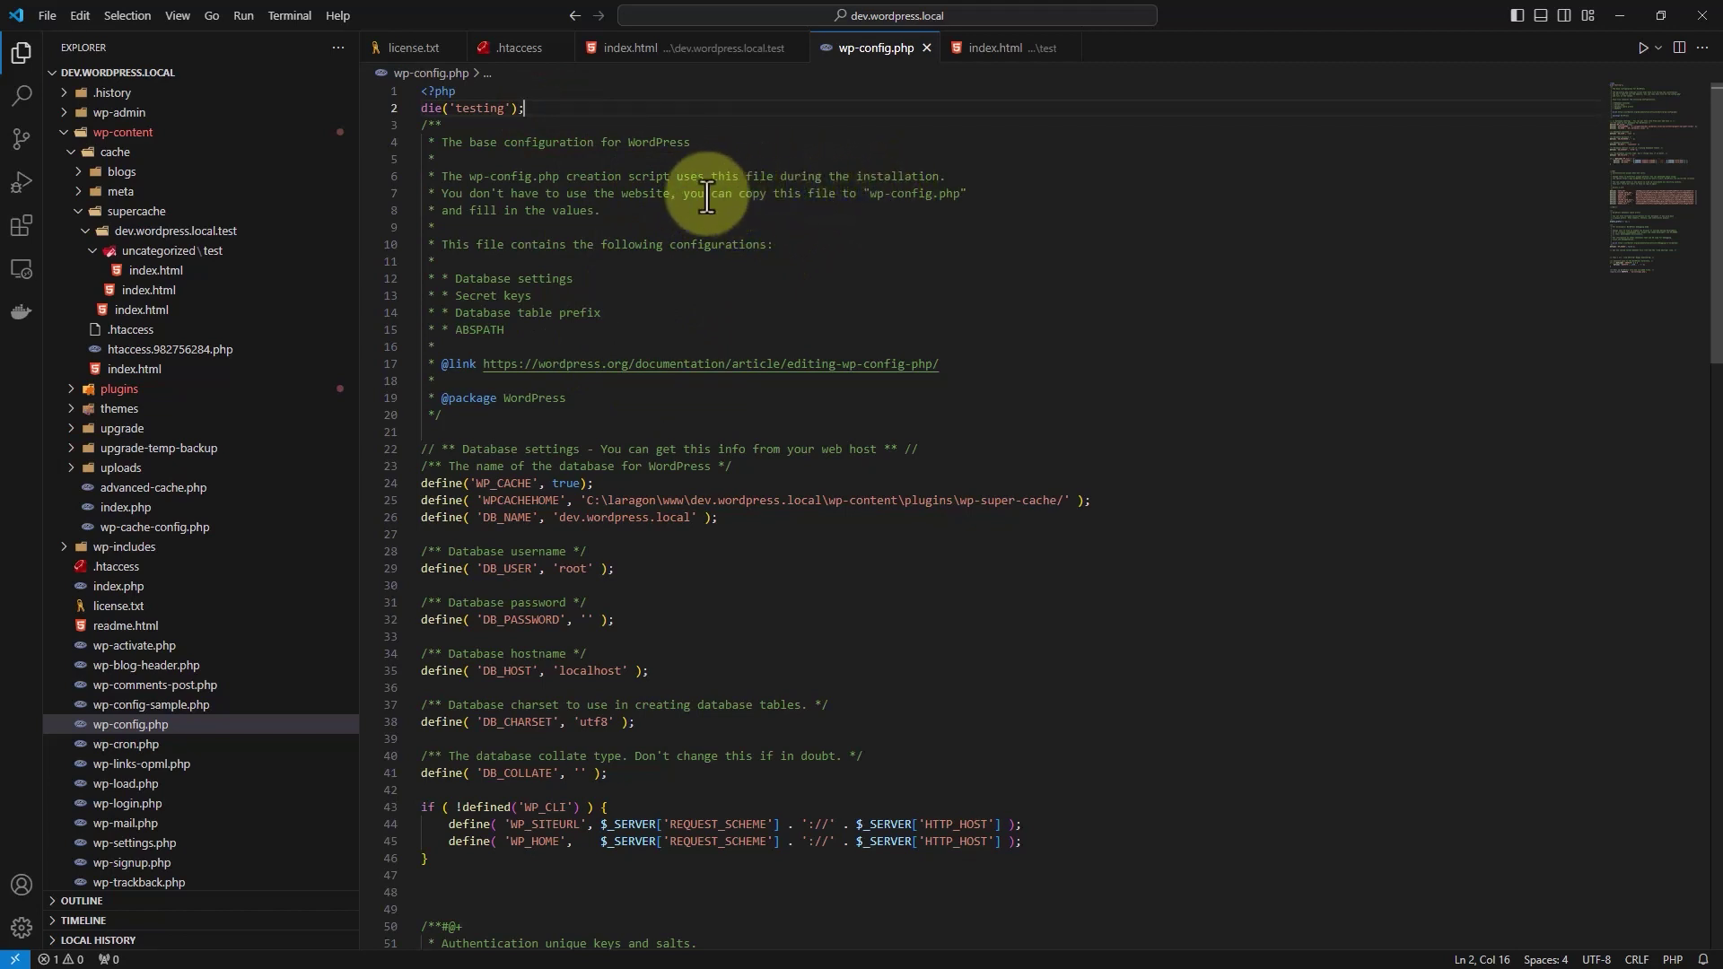
- Bring up the incognito browser window, maximize it and reload the "test" post to check the cached page
{"action": "left_click_drag", "start_coordinate": [1719, 85], "coordinate": [418, 93]}
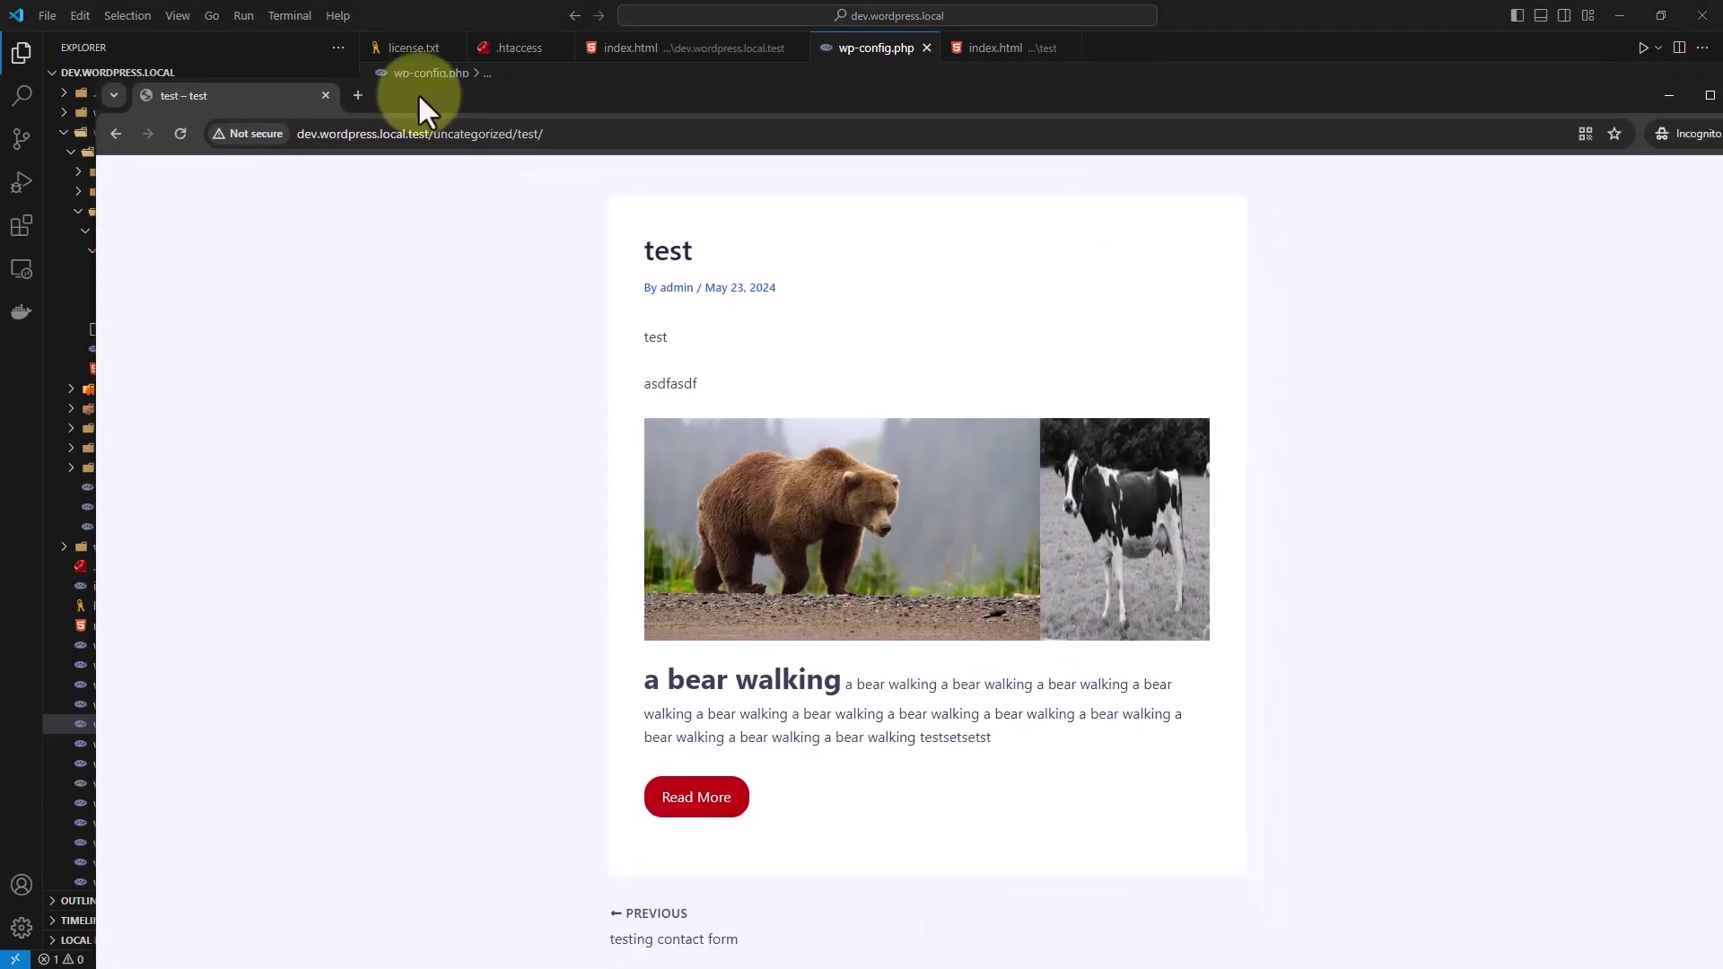
{"action": "double_click", "coordinate": [412, 93]}
{"action": "left_click", "coordinate": [83, 56]}
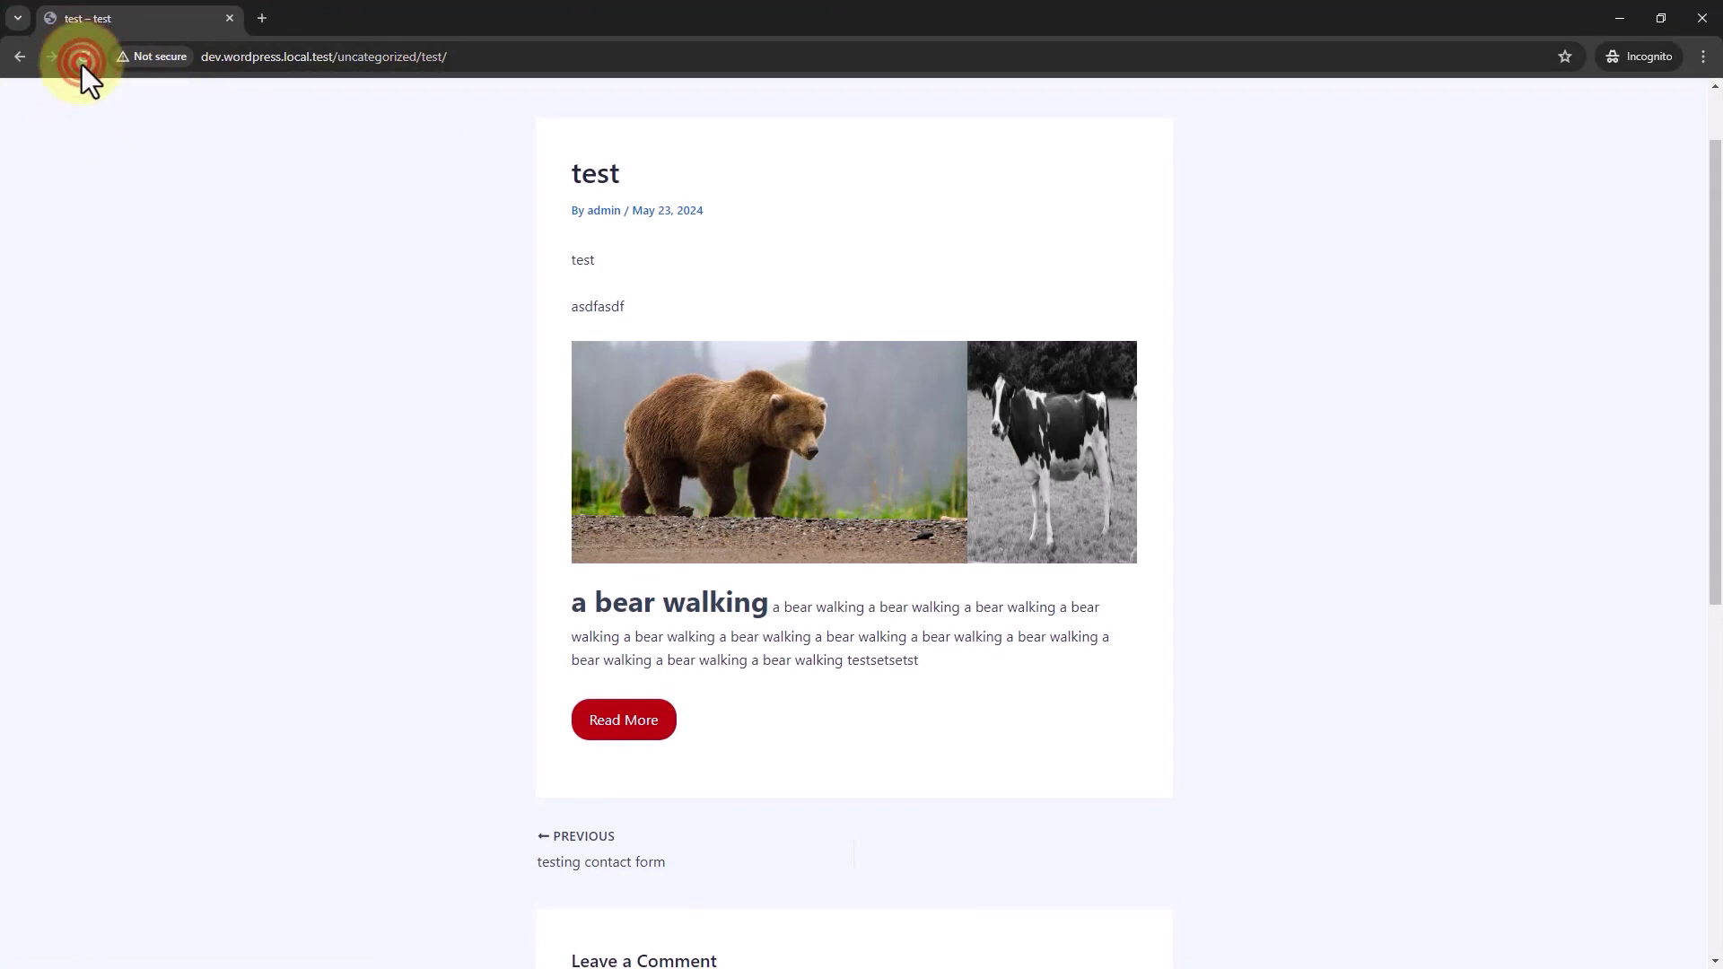
- Look through the reloaded "test" post, switch to the WordPress admin window and try to open the WP Super Cache settings
{"action": "left_click", "coordinate": [429, 182]}
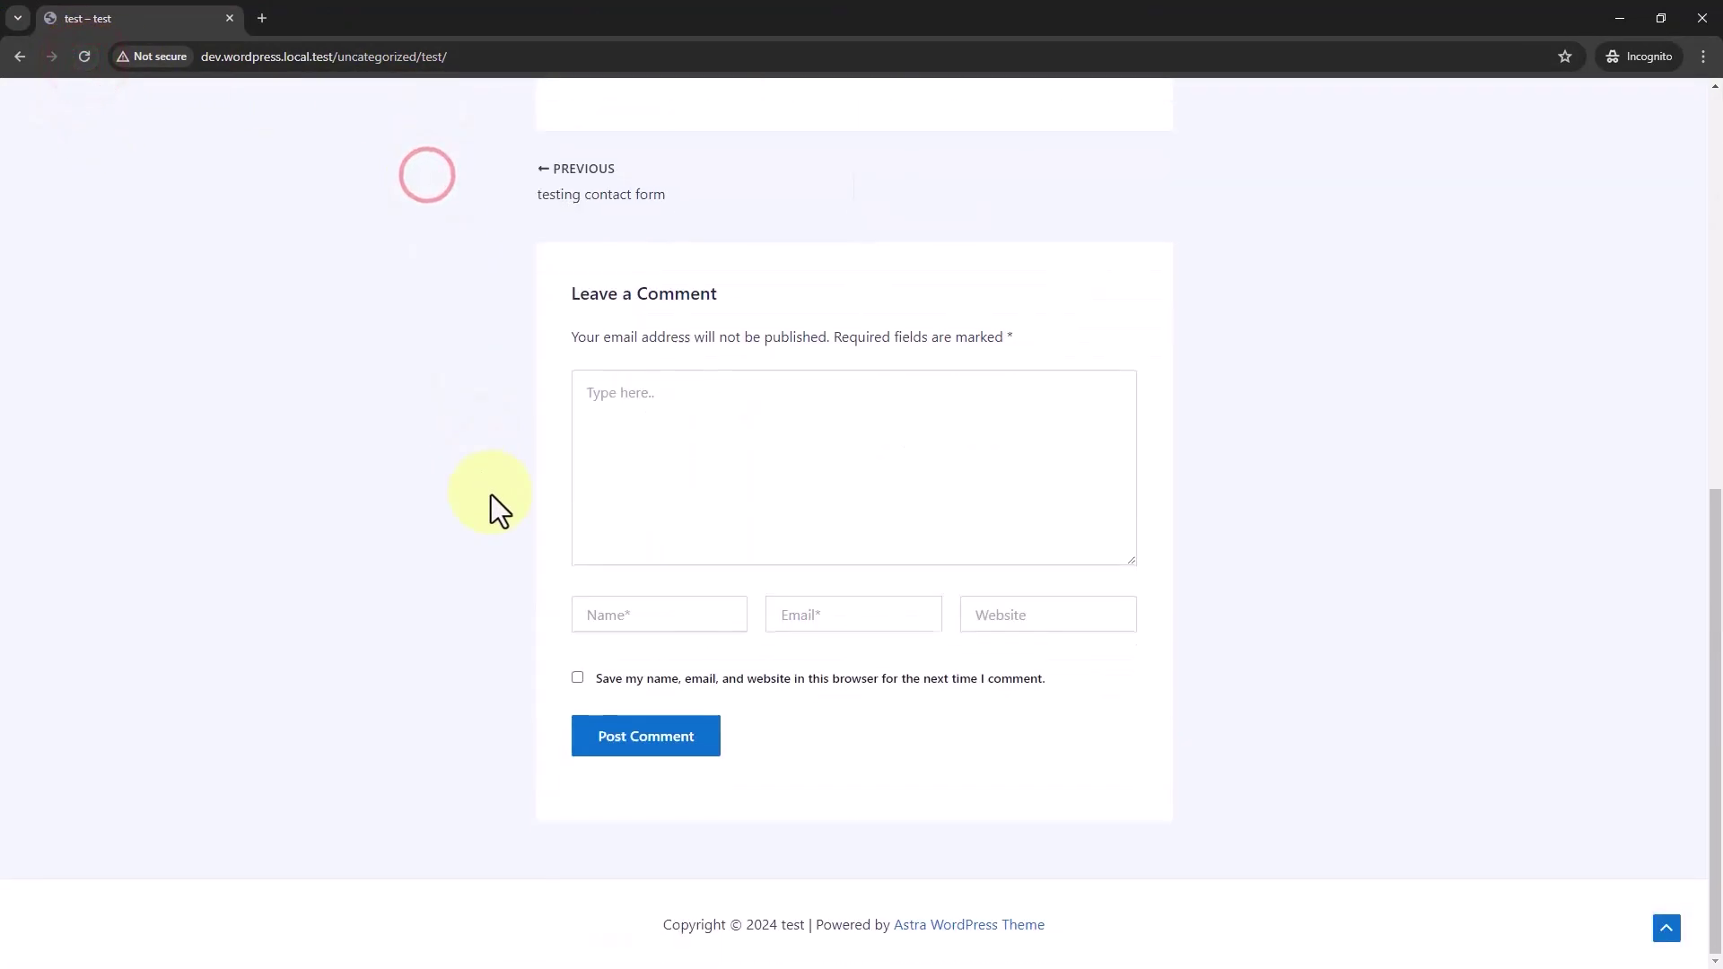
{"action": "left_click", "coordinate": [373, 13]}
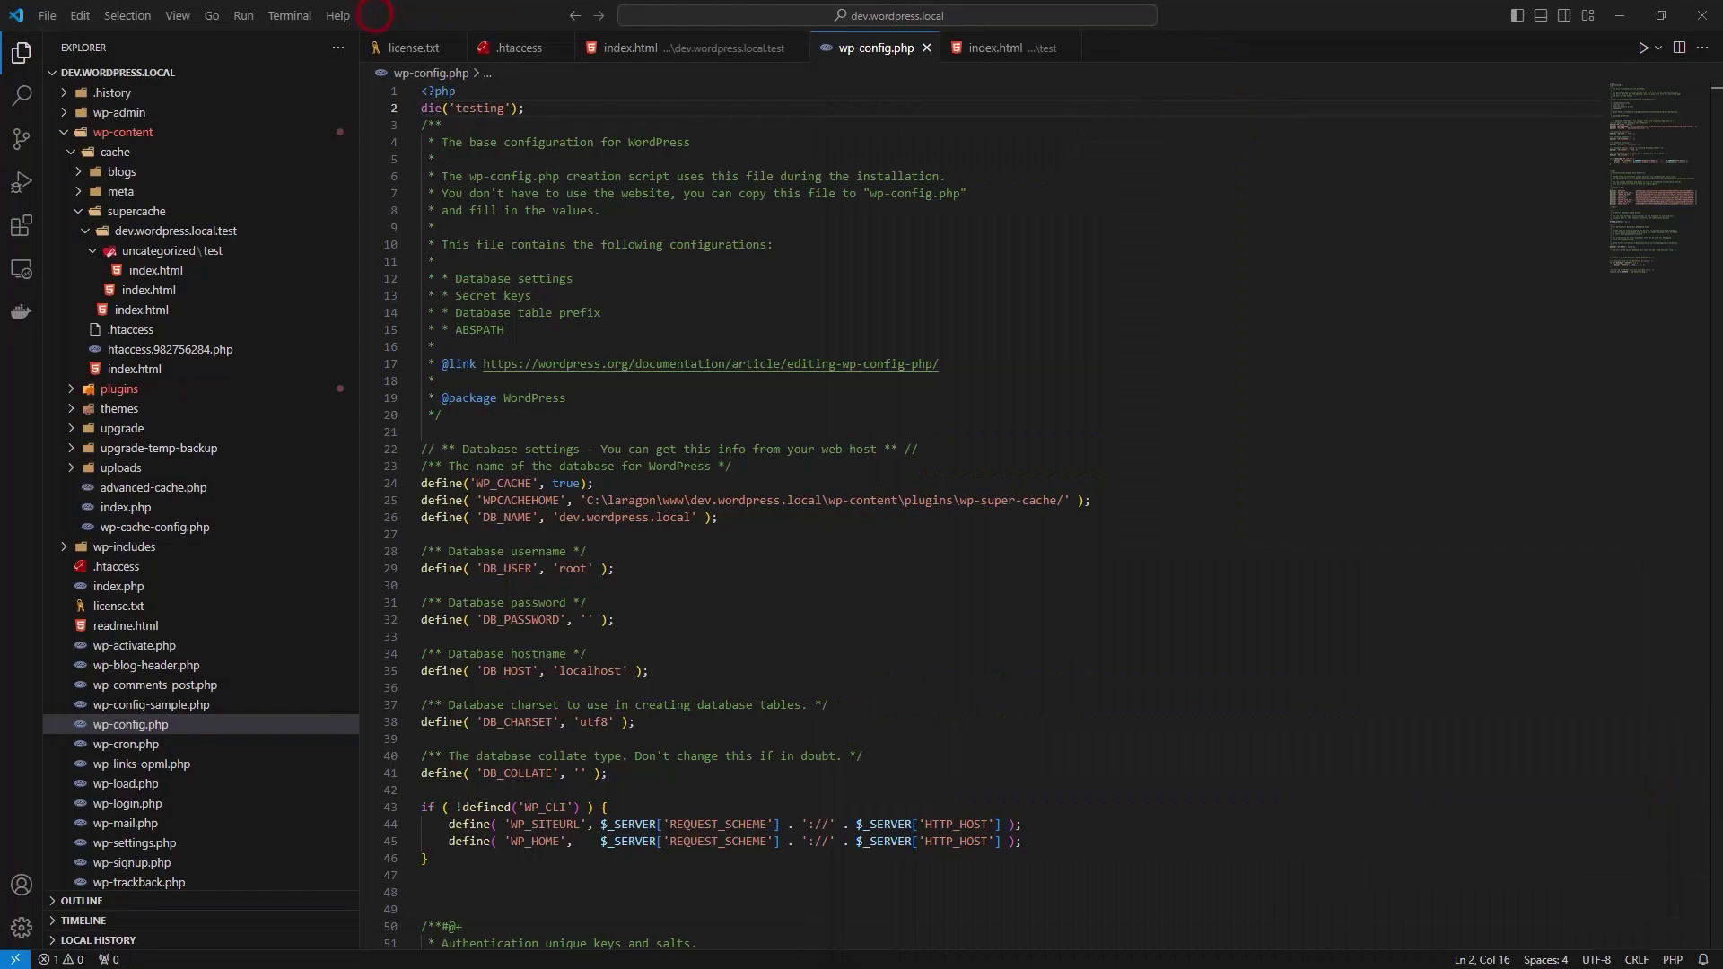
{"action": "left_click", "coordinate": [808, 244]}
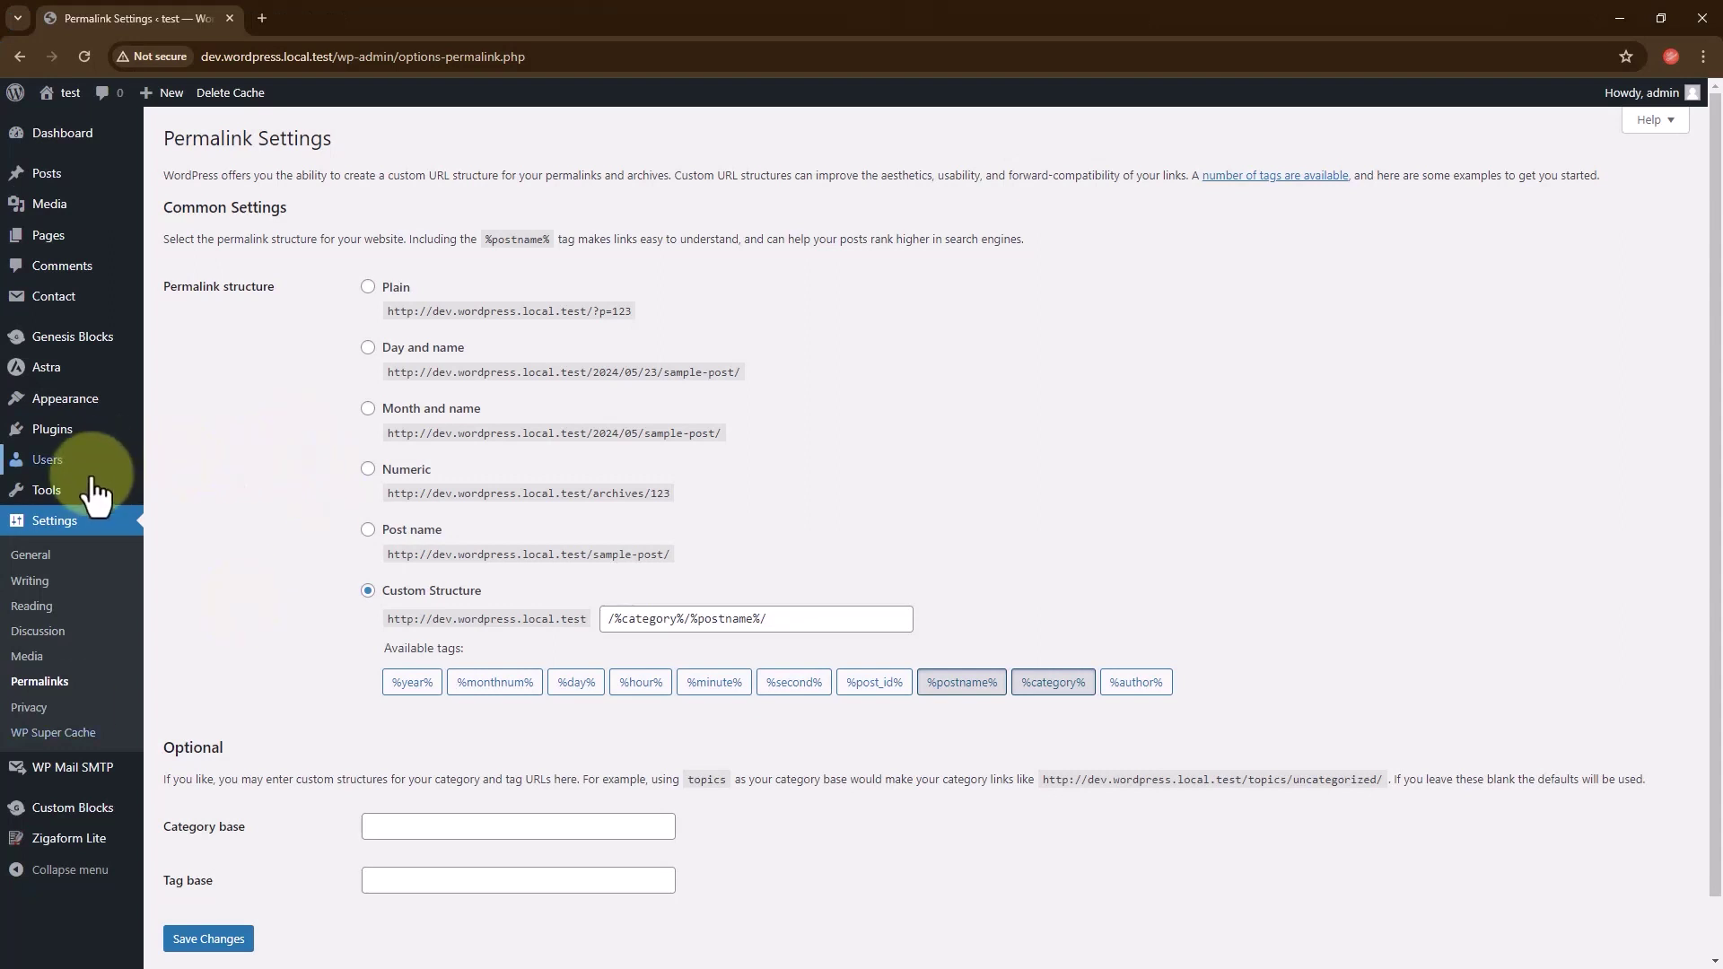
{"action": "mouse_move", "coordinate": [74, 440]}
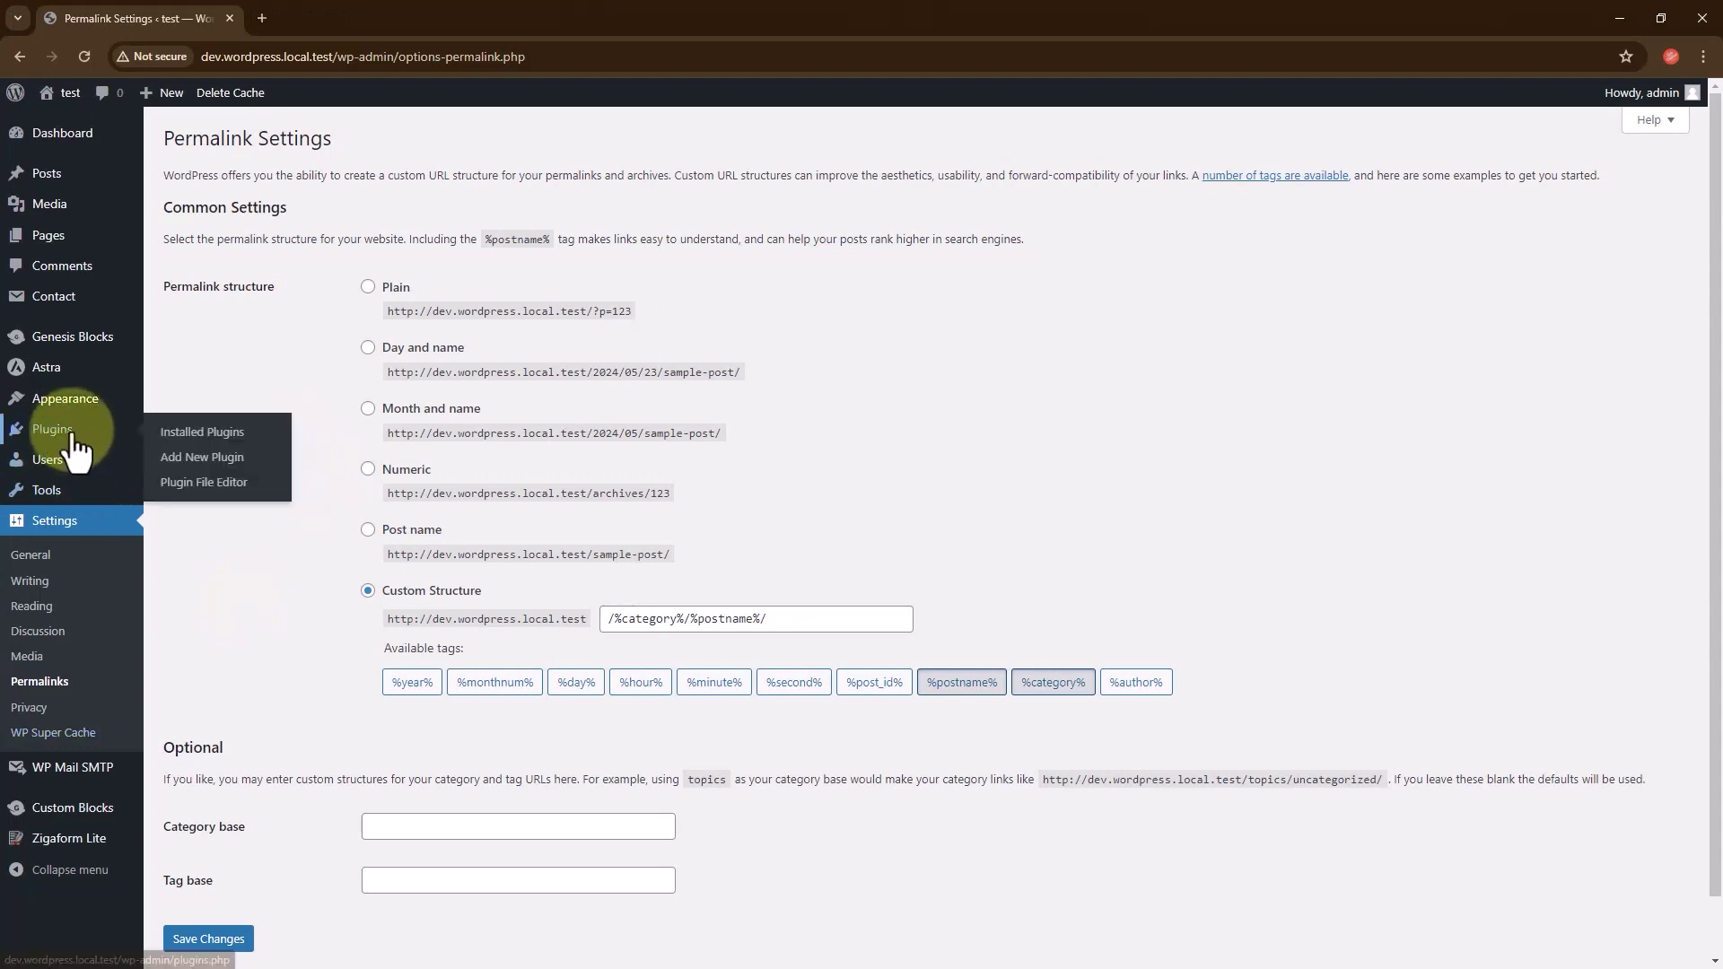
{"action": "left_click", "coordinate": [41, 731]}
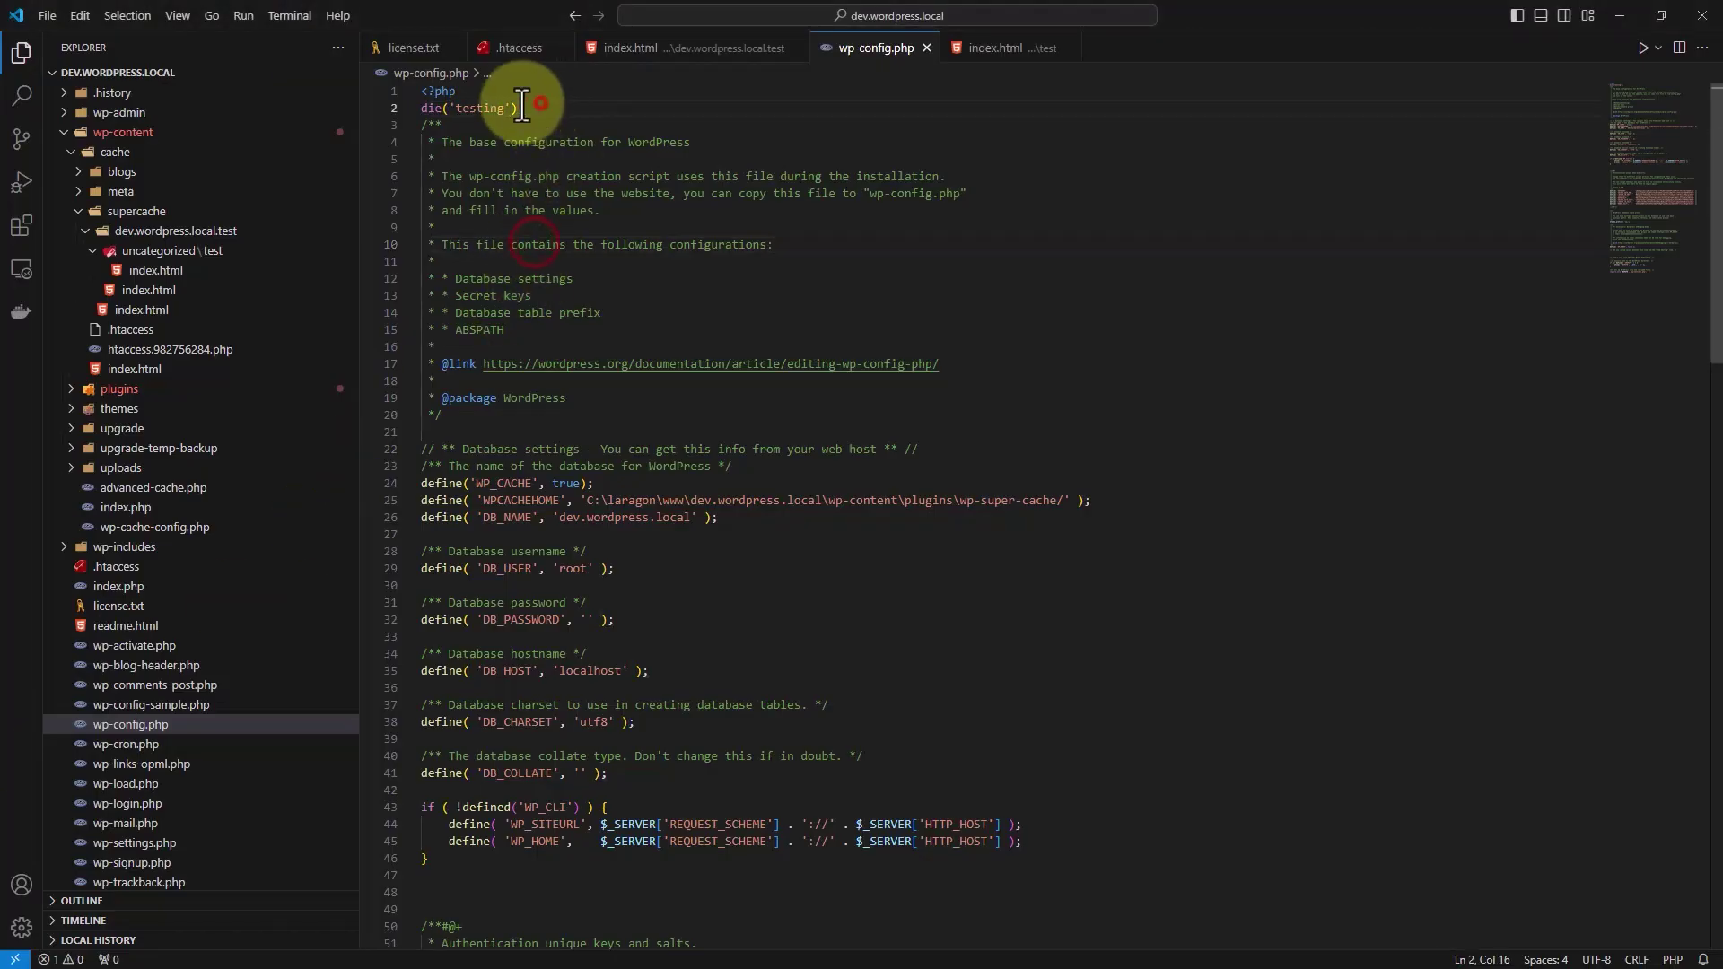
- Switch to Visual Studio Code and delete the die('testing'); line from wp-config.php
{"action": "left_click_drag", "start_coordinate": [539, 106], "coordinate": [415, 109]}
{"action": "key", "text": "BackSpace"}
{"action": "key", "text": "BackSpace"}
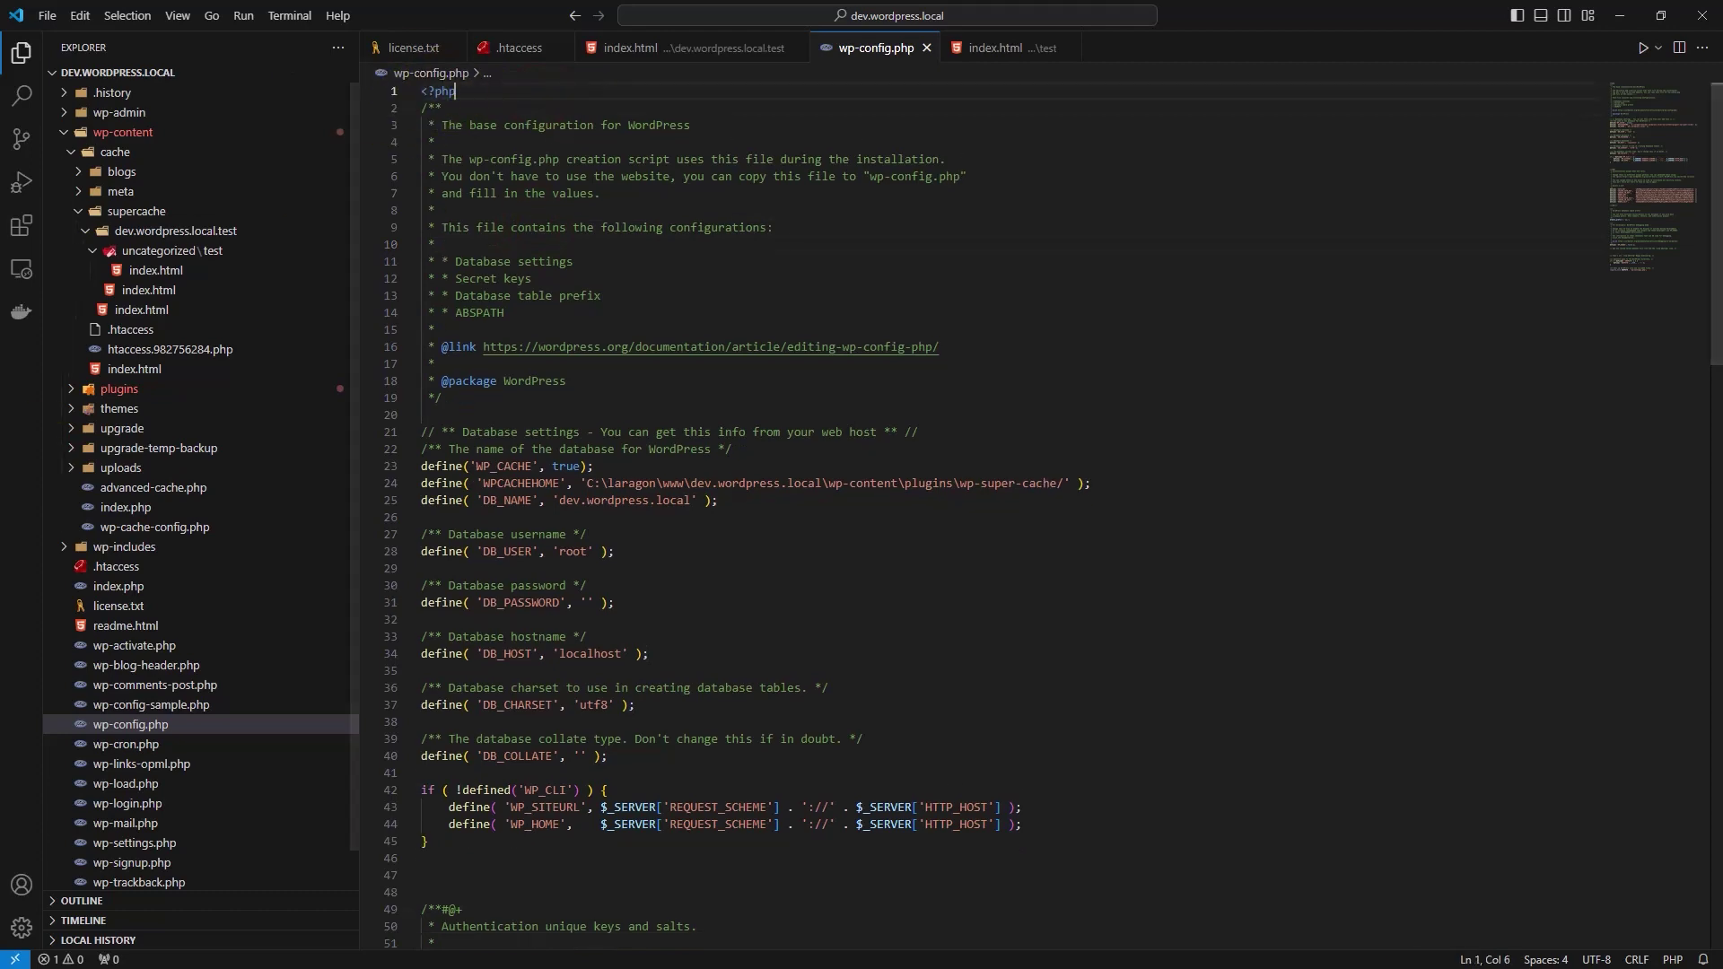
- Switch to the admin browser window, reload the WP Super Cache settings, disable Enable Caching and update the settings
{"action": "key", "text": "alt+Tab"}
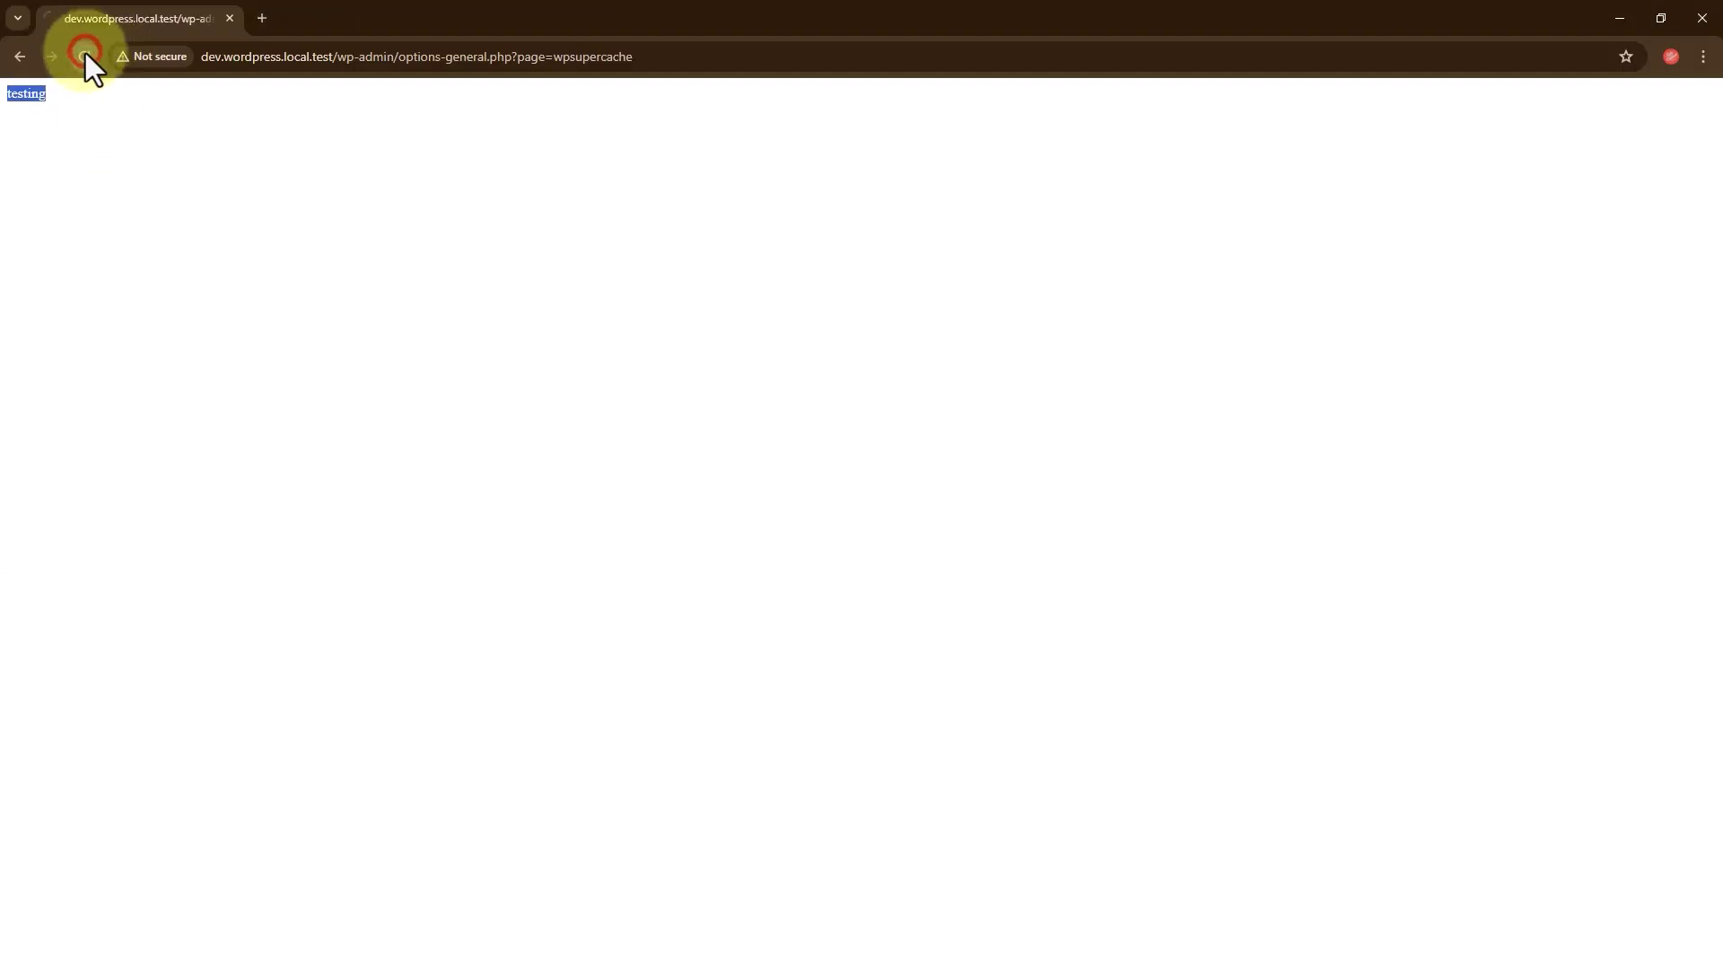
{"action": "left_click", "coordinate": [85, 55]}
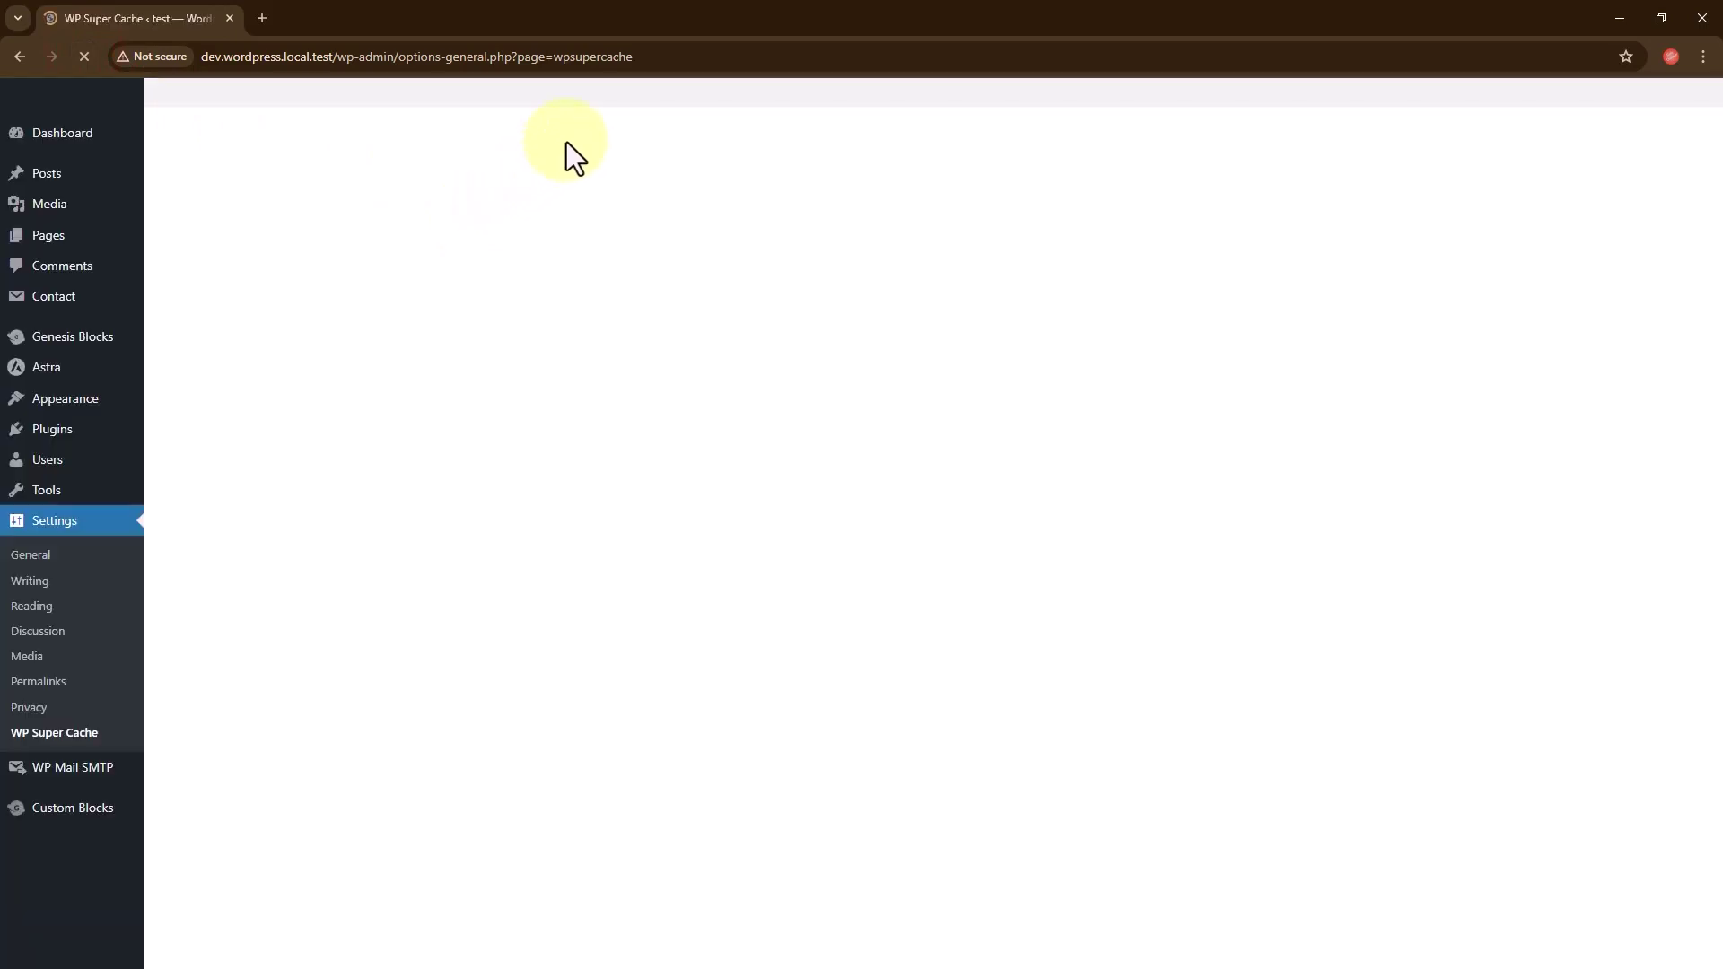
{"action": "scroll", "coordinate": [329, 659], "scroll_direction": "down", "scroll_amount": 3}
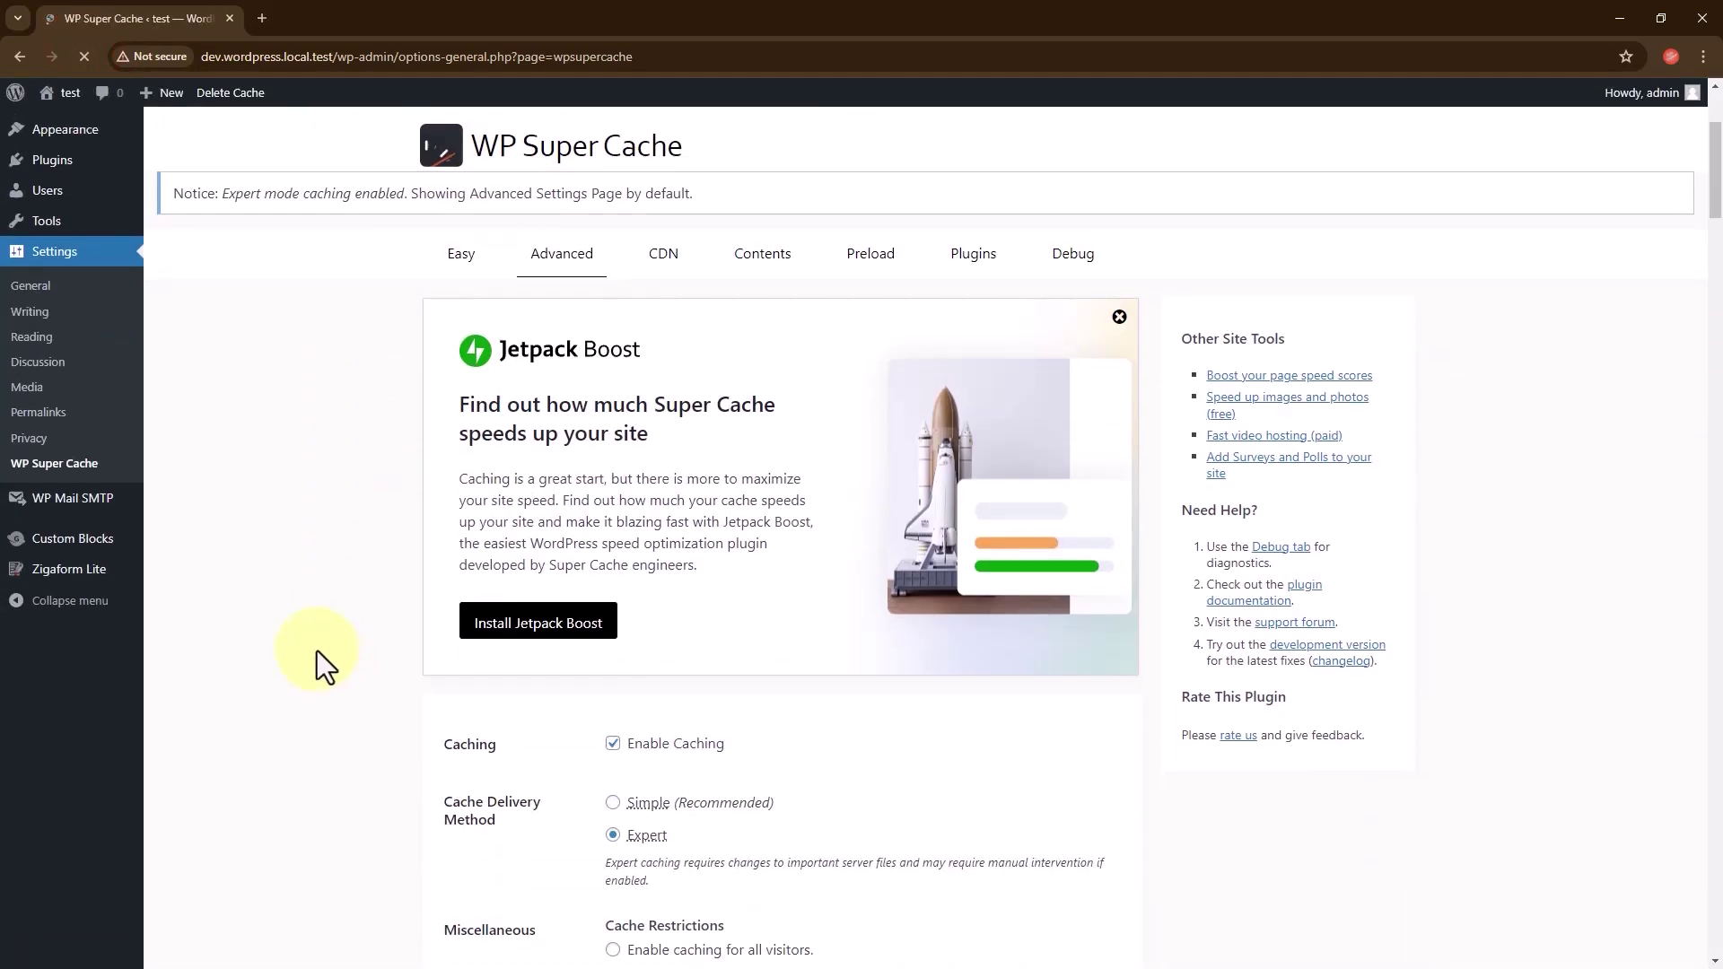
{"action": "scroll", "coordinate": [638, 833], "scroll_direction": "down", "scroll_amount": 1}
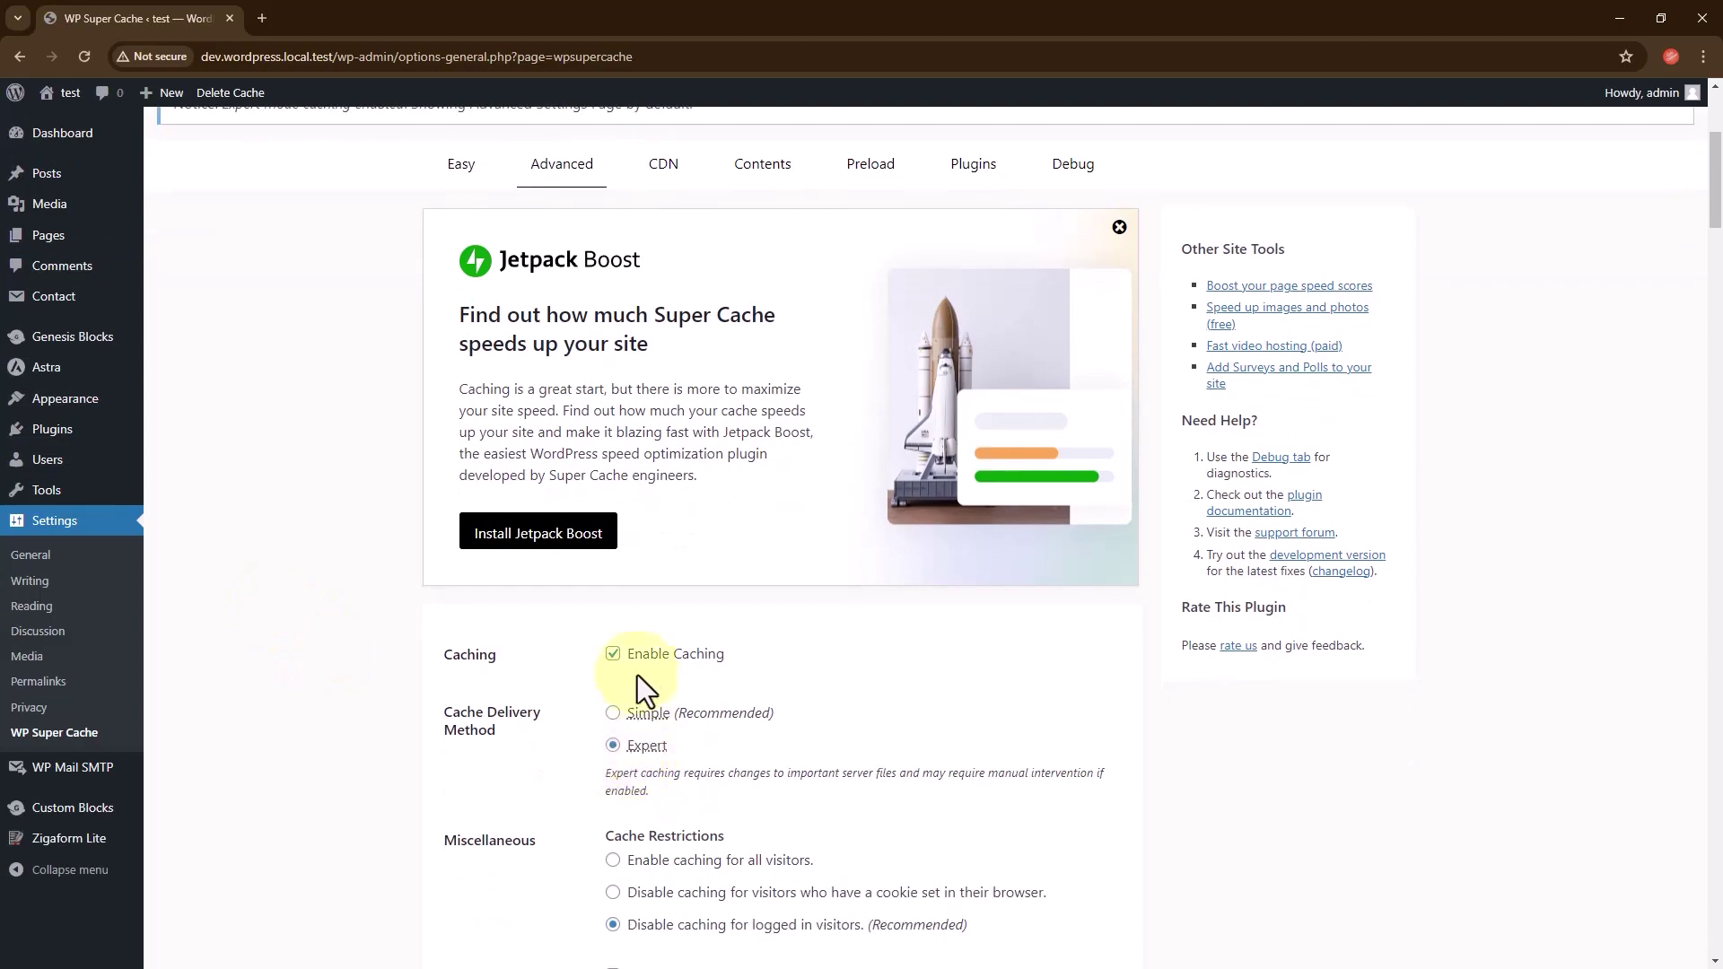
{"action": "scroll", "coordinate": [619, 682], "scroll_direction": "down", "scroll_amount": 20}
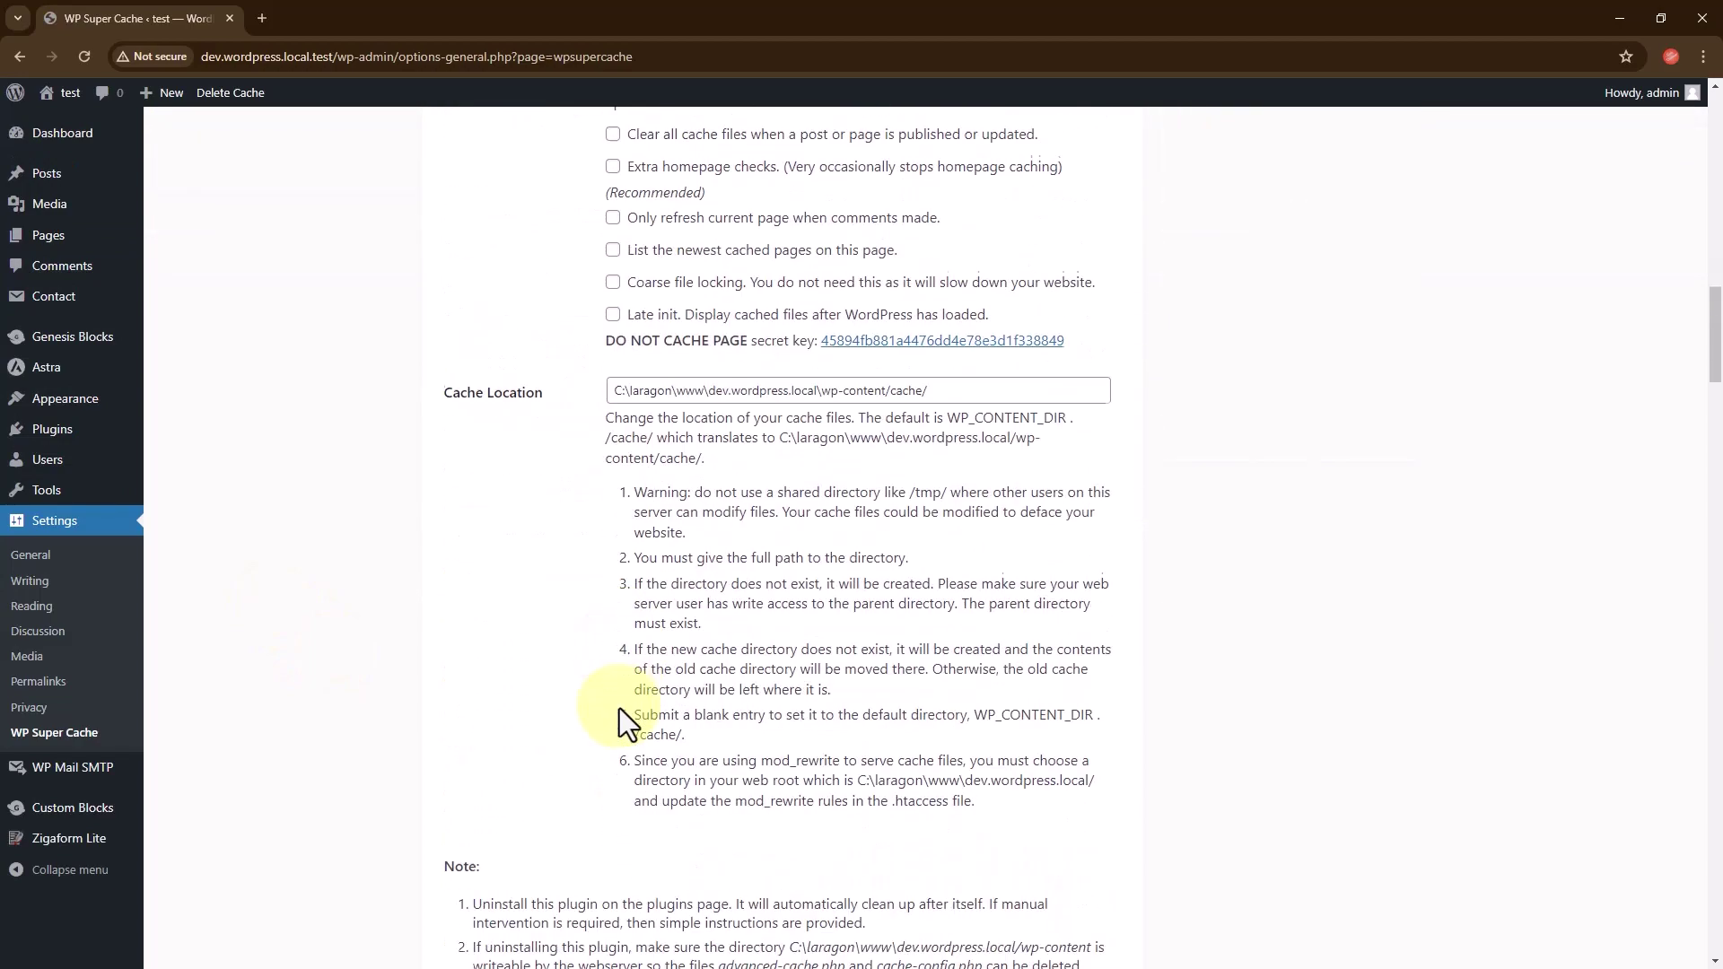
{"action": "scroll", "coordinate": [627, 723], "scroll_direction": "down", "scroll_amount": 3}
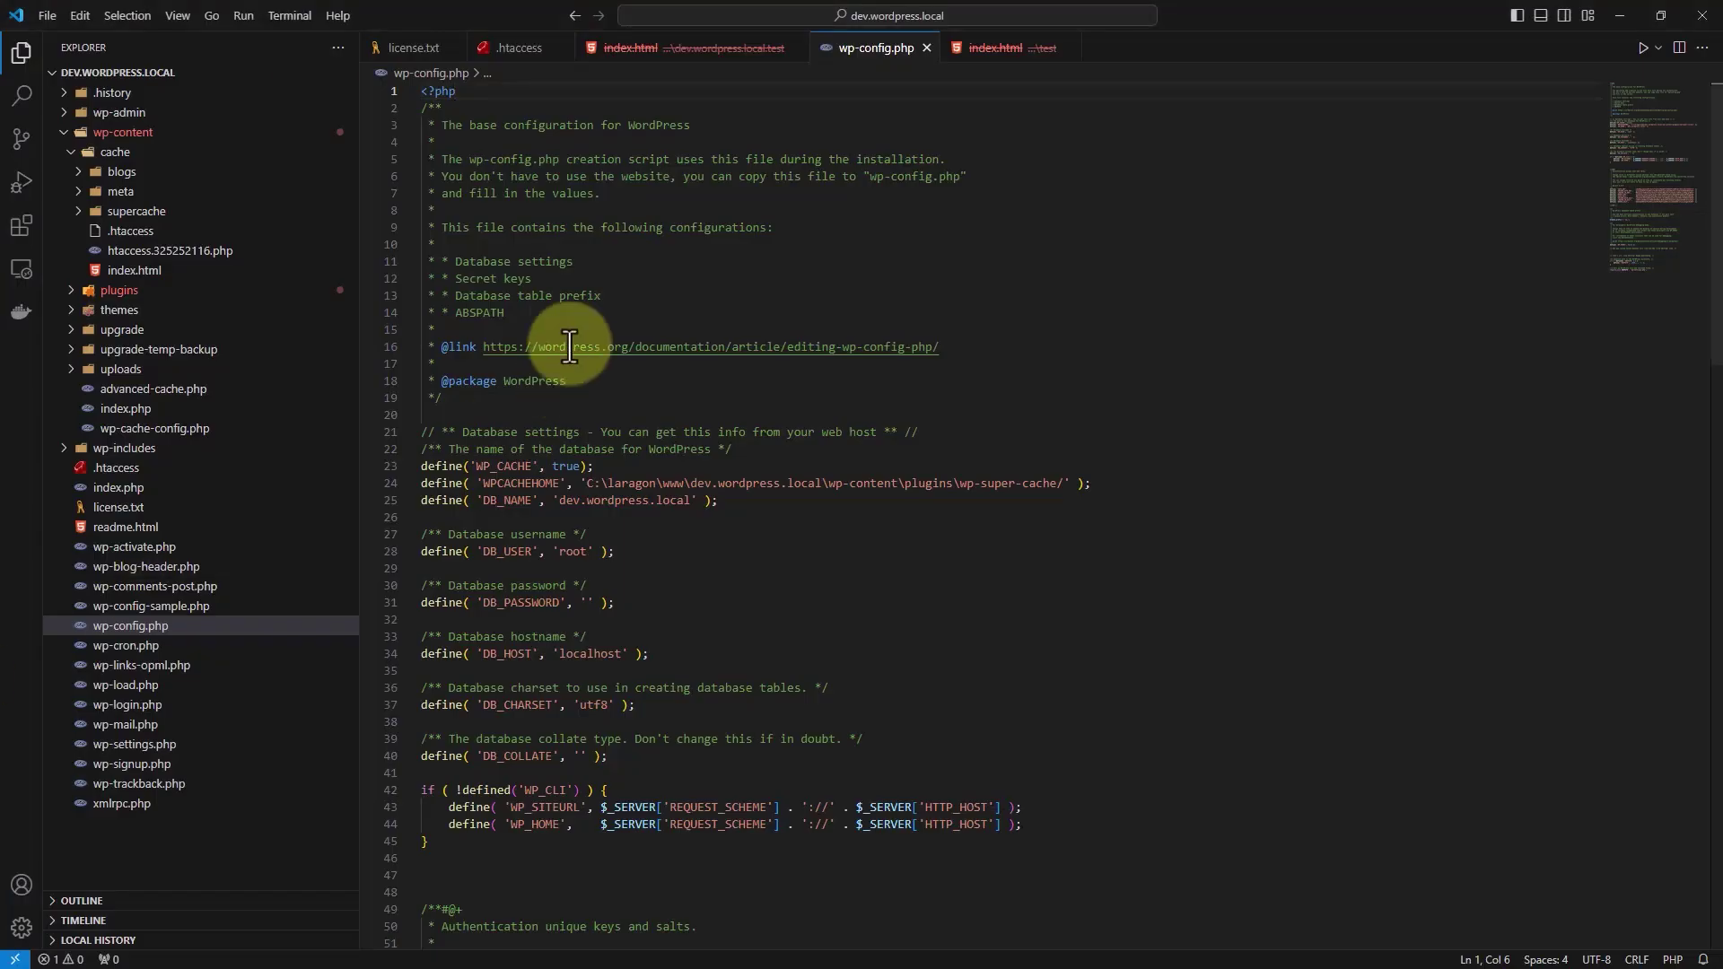
- In Visual Studio Code, add die('testing'); on a new line below the opening PHP tag in wp-config.php
{"action": "left_click", "coordinate": [481, 92]}
{"action": "key", "text": "Return"}
{"action": "type", "text": "die();"}
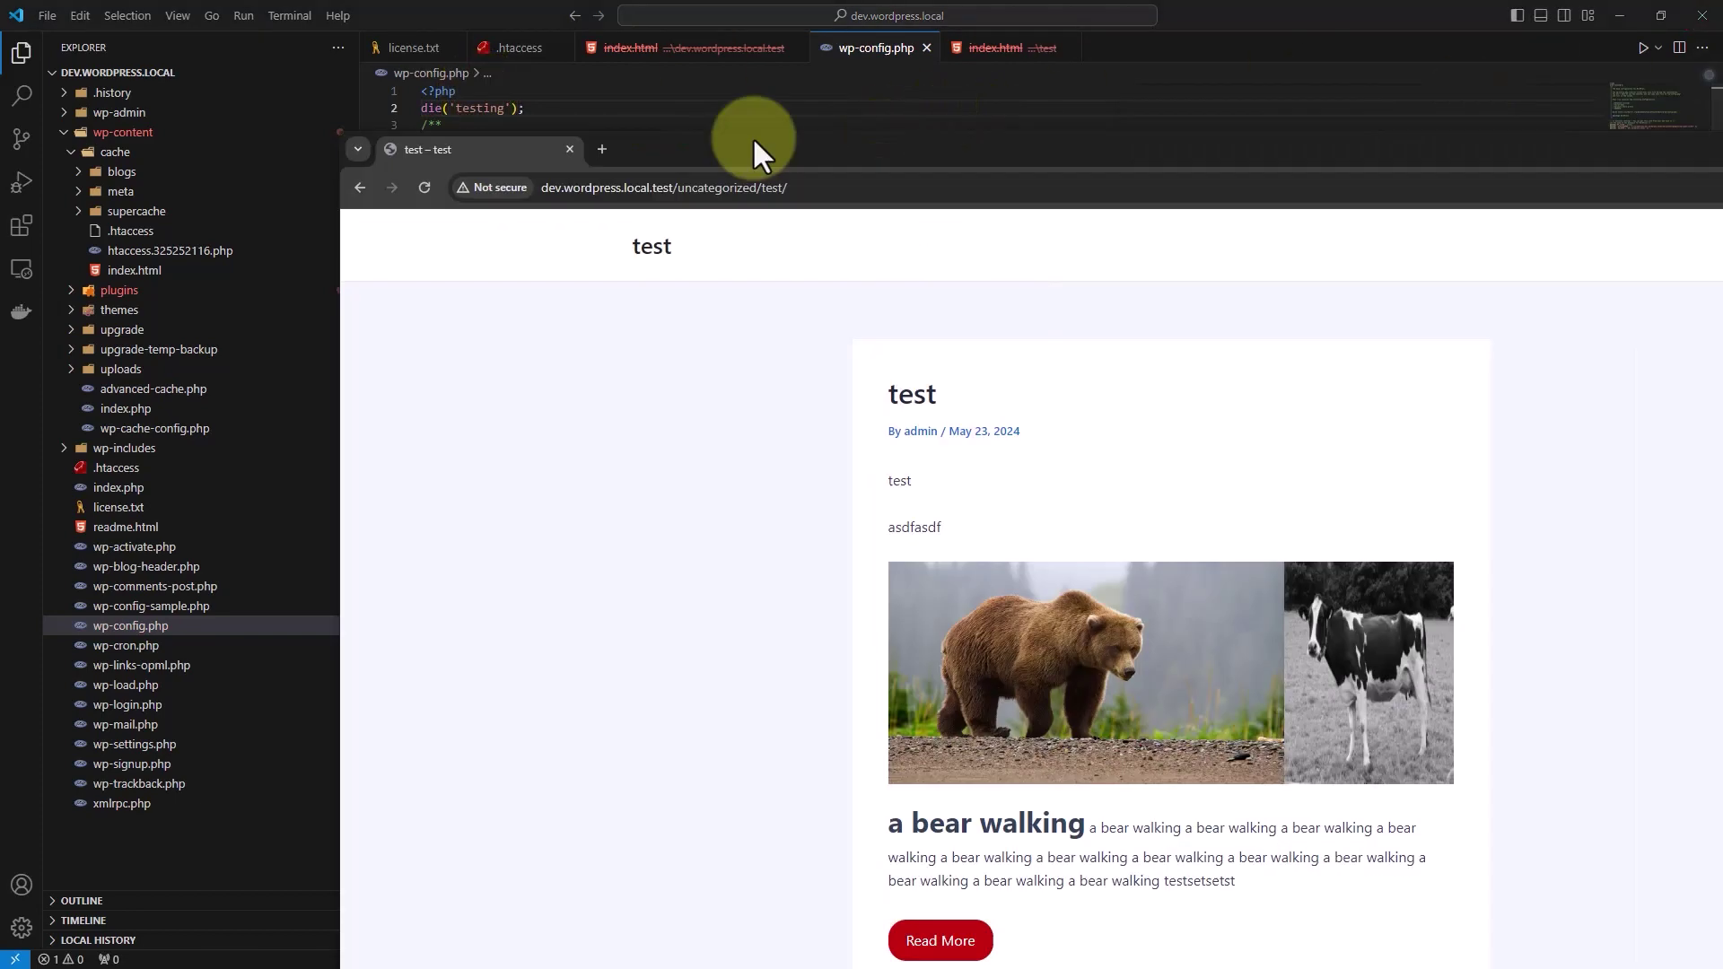
- Bring up the incognito window, maximize it and reload the "test" post to check how it loads with caching disabled
{"action": "key", "text": "alt+Tab"}
{"action": "double_click", "coordinate": [394, 70]}
{"action": "left_click", "coordinate": [84, 55]}
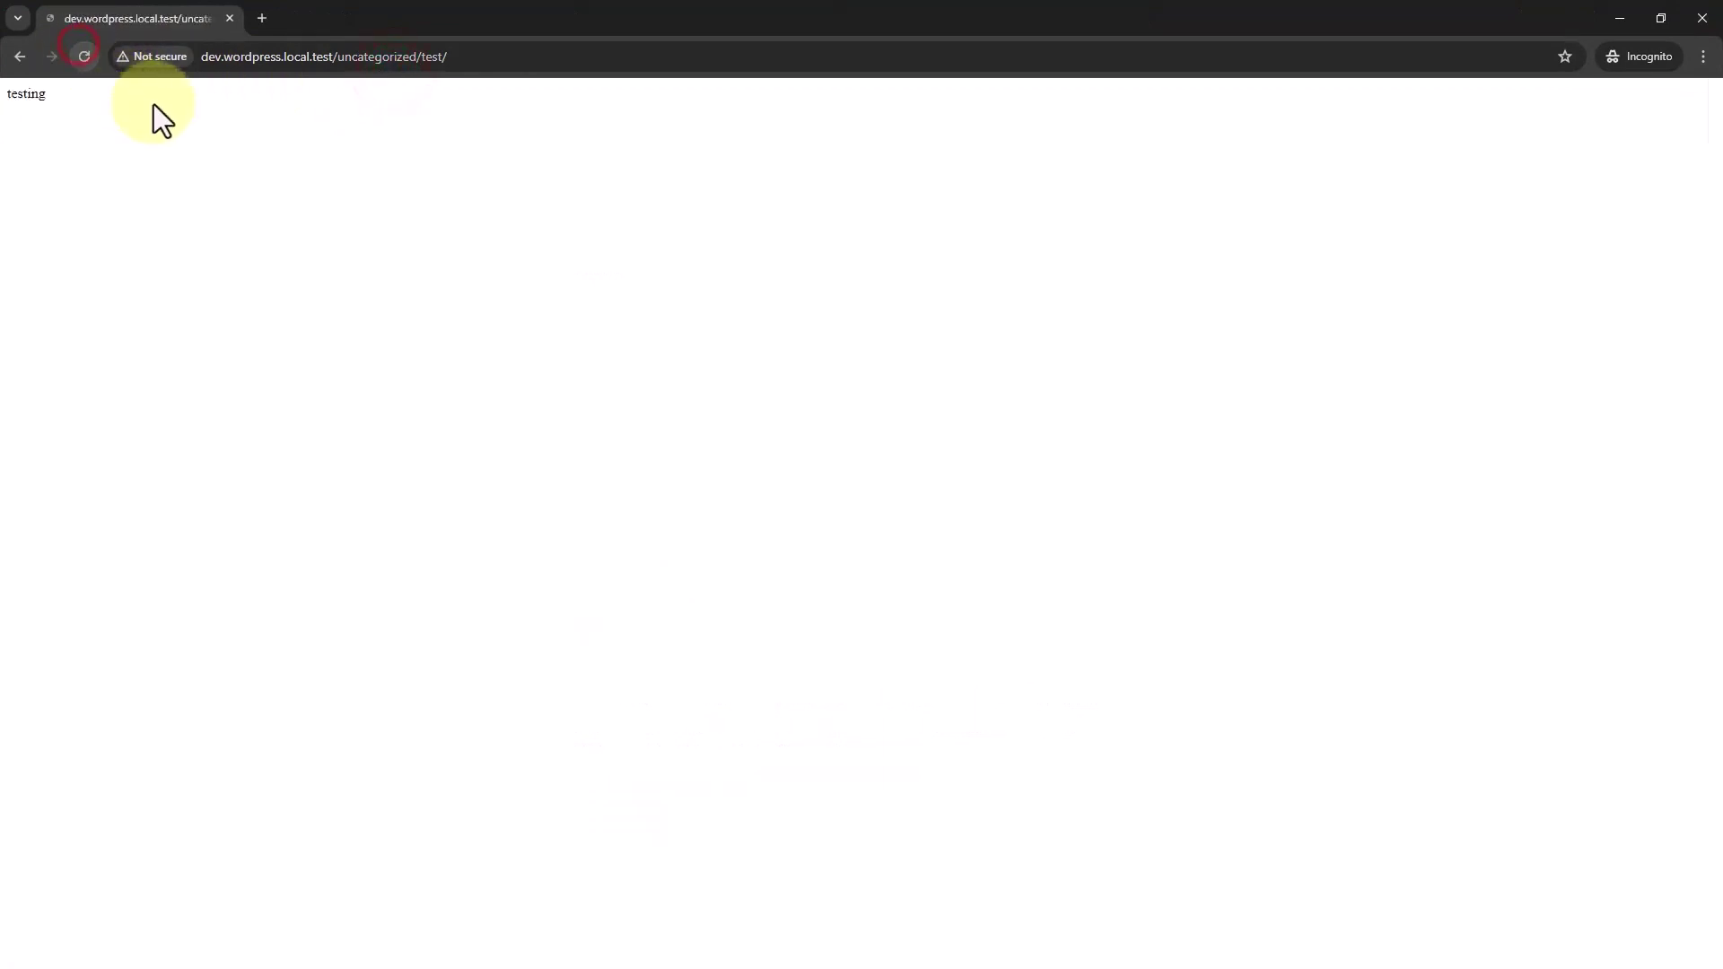
{"action": "left_click_drag", "start_coordinate": [66, 104], "coordinate": [2, 98]}
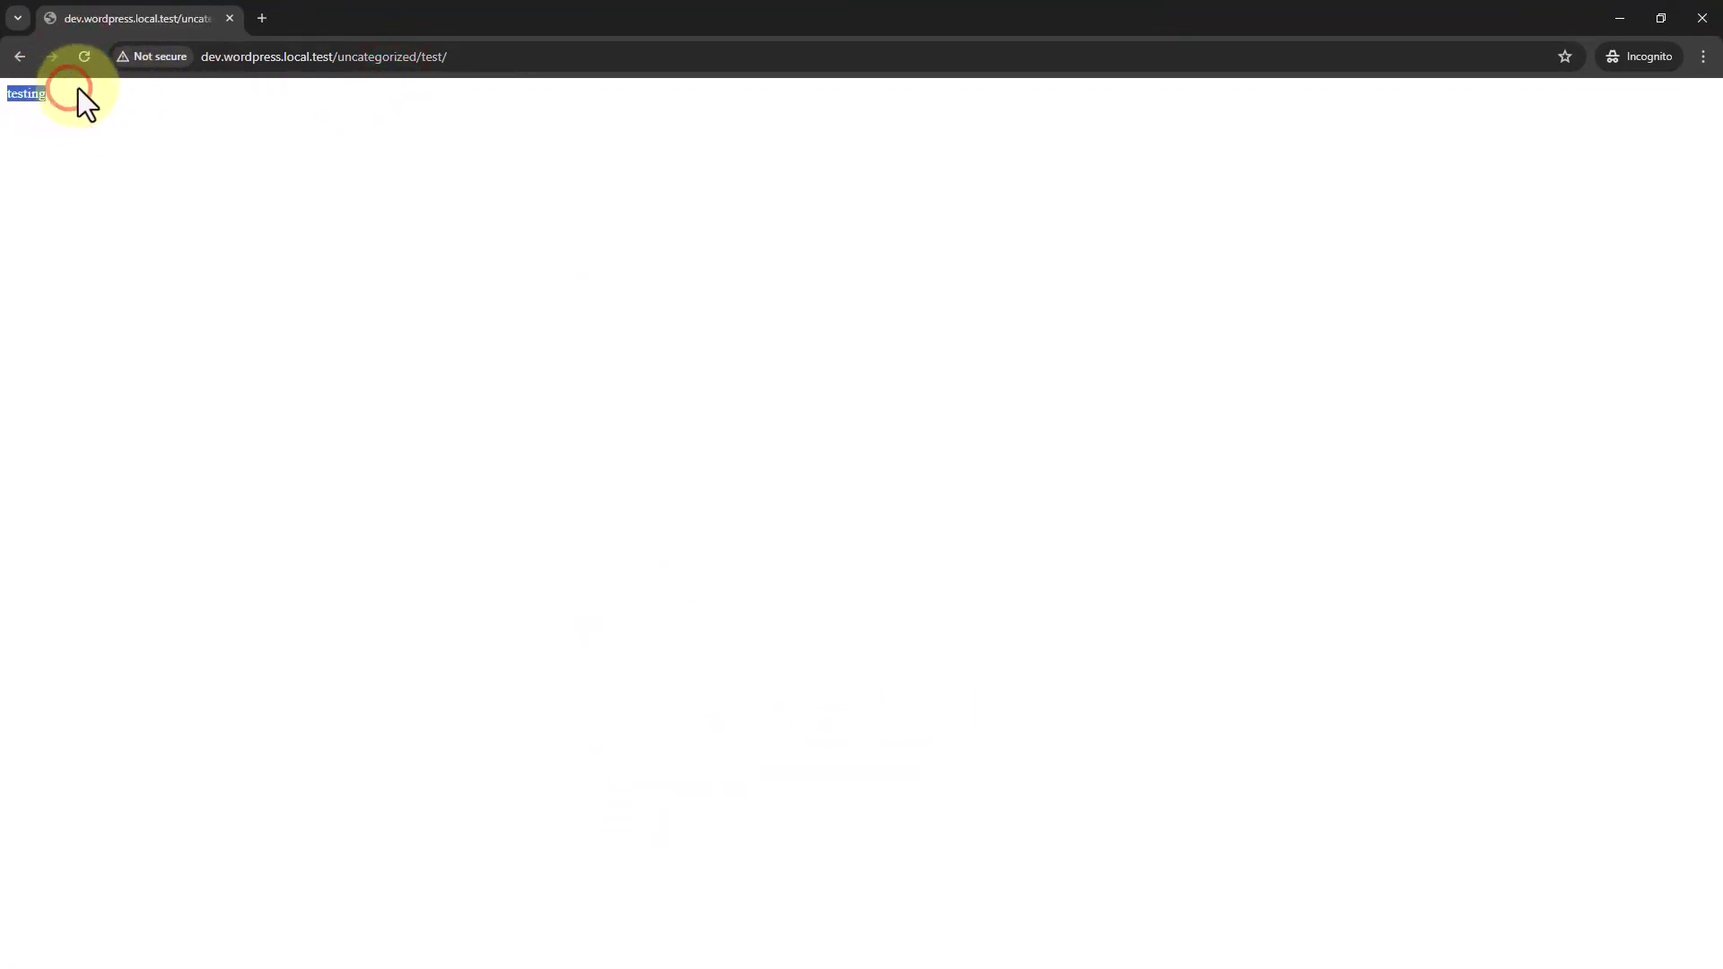
- Switch back to Visual Studio Code and remove the die('testing'); statement from wp-config.php again
{"action": "key", "text": "alt+Tab"}
{"action": "left_click", "coordinate": [542, 13]}
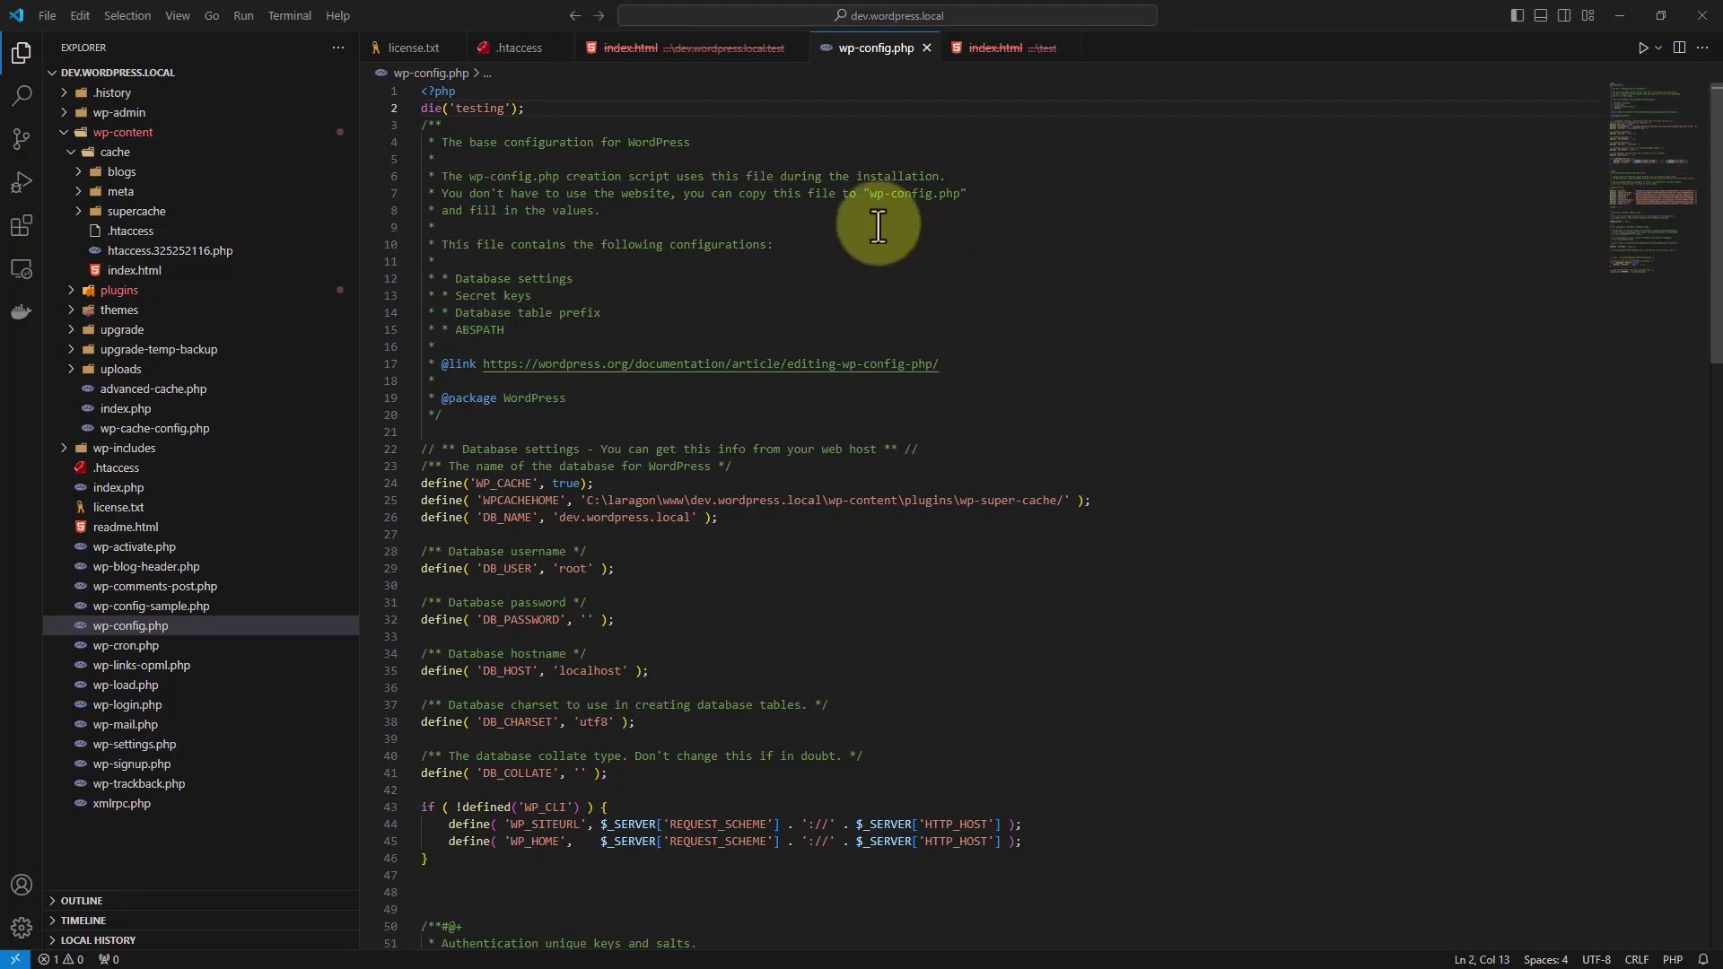
{"action": "left_click", "coordinate": [548, 109]}
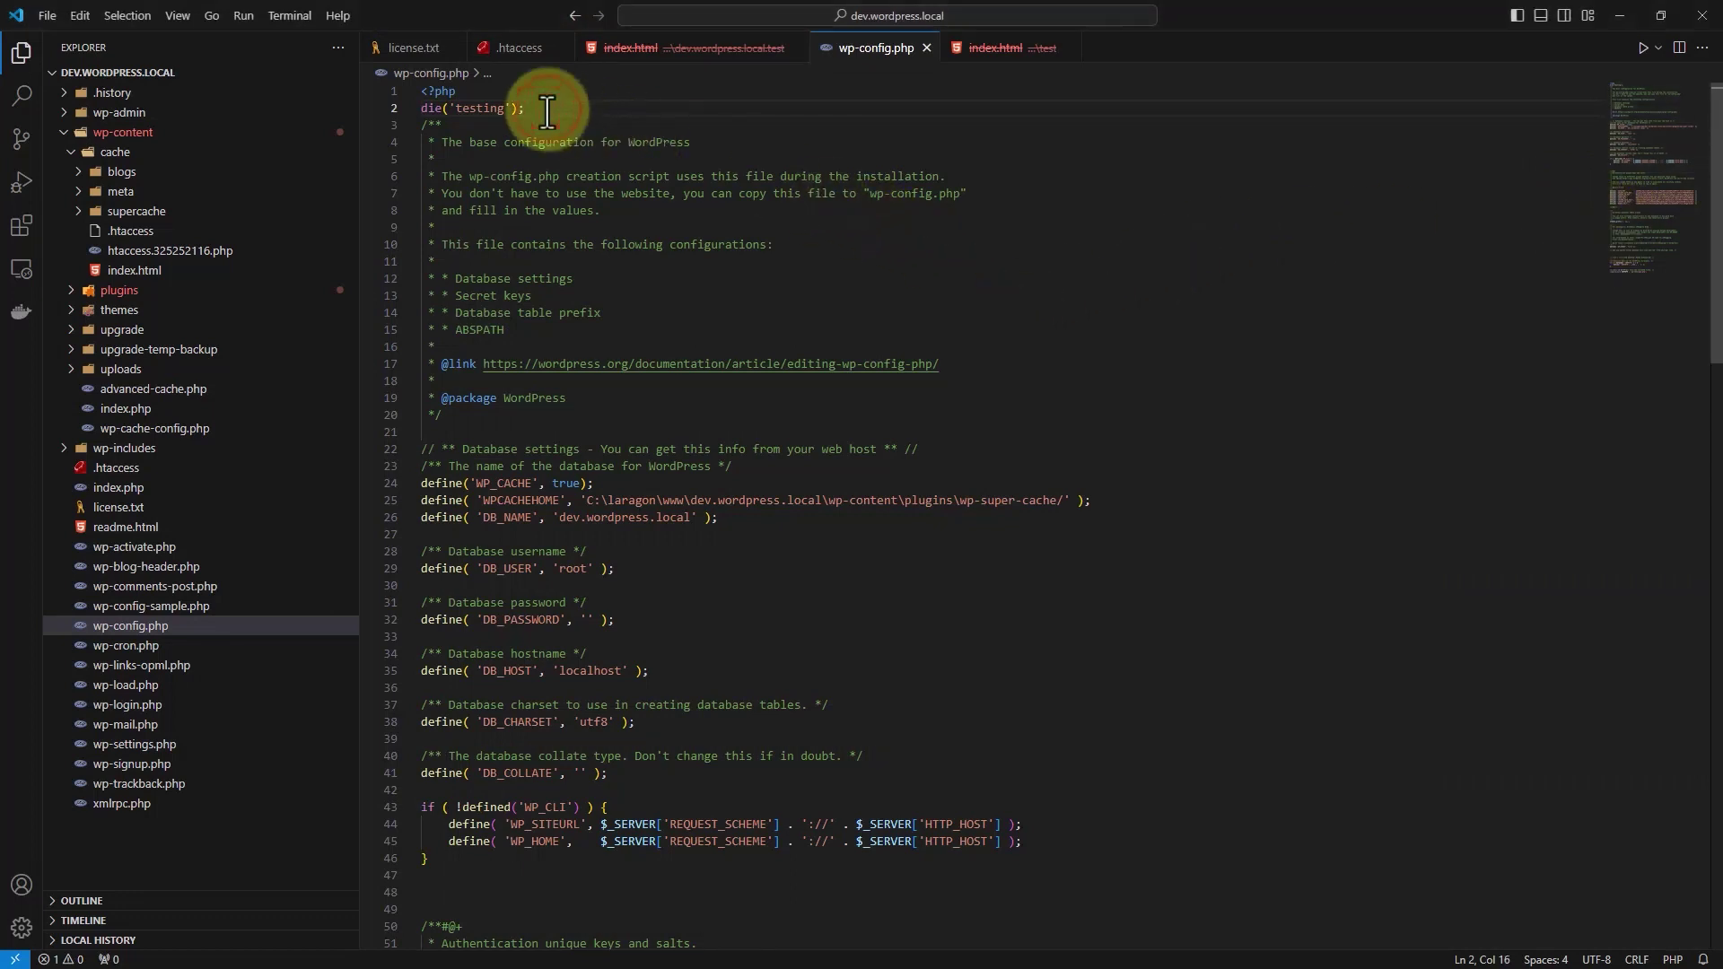
{"action": "key", "text": "BackSpace"}
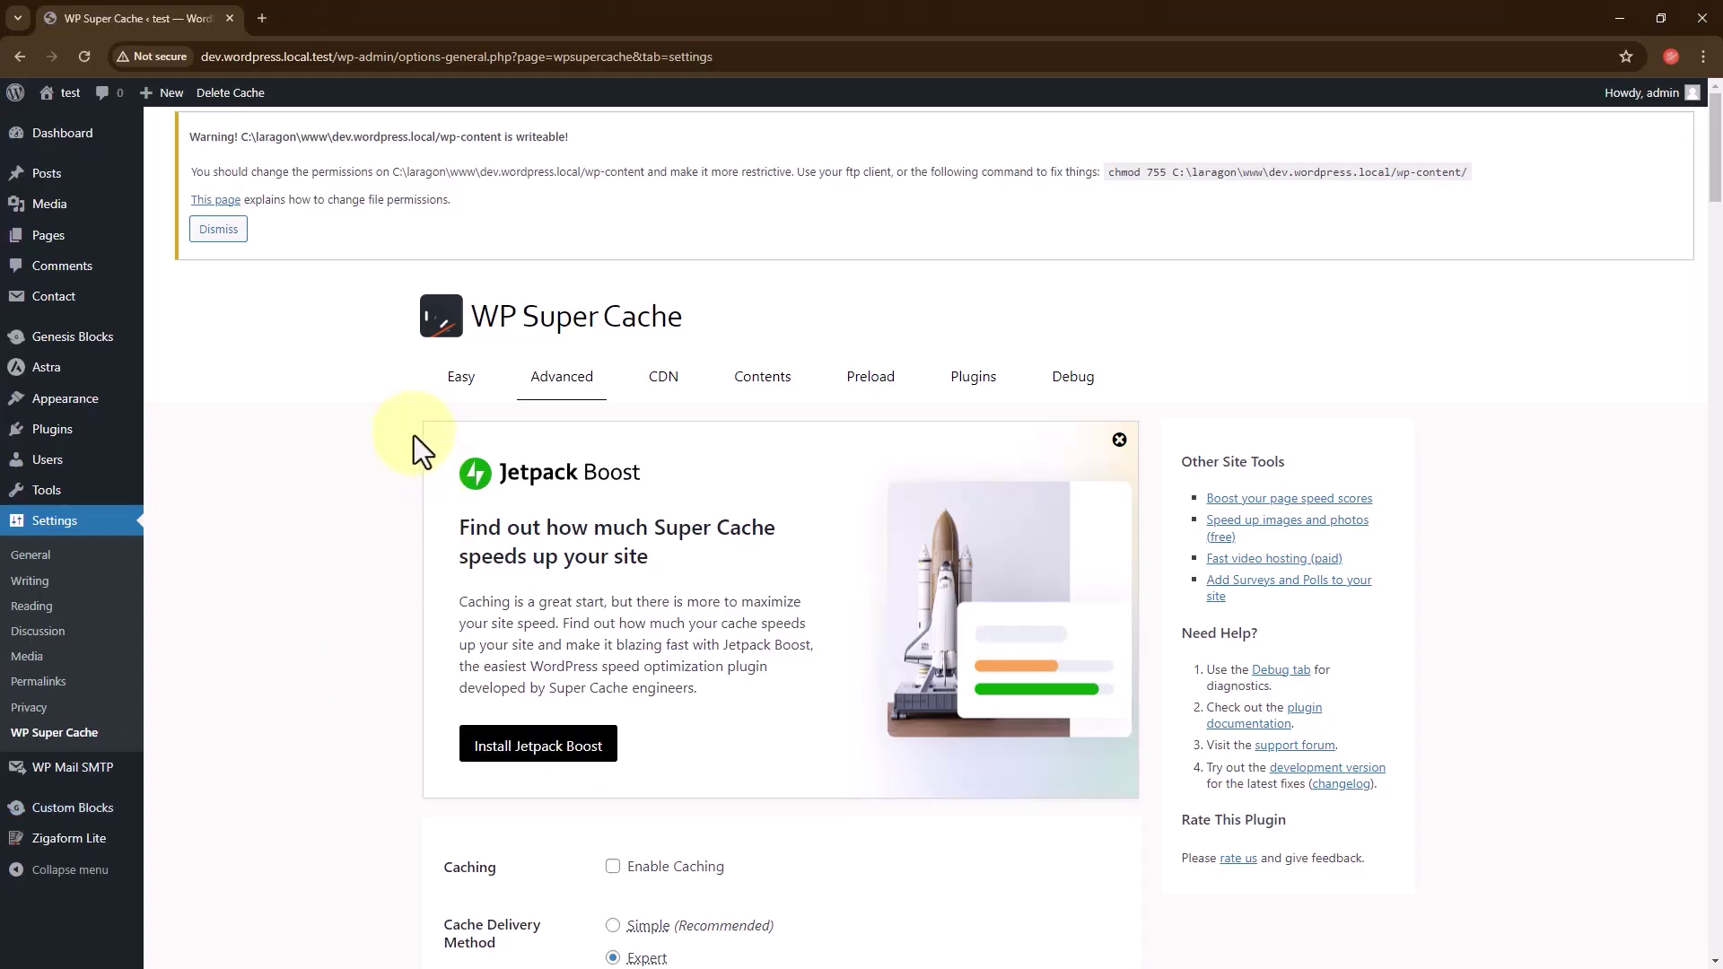
- Enable caching with Expert delivery in the WP Super Cache settings, update them, and reload the "test" post in the incognito window
{"action": "scroll", "coordinate": [623, 819], "scroll_direction": "down", "scroll_amount": 2}
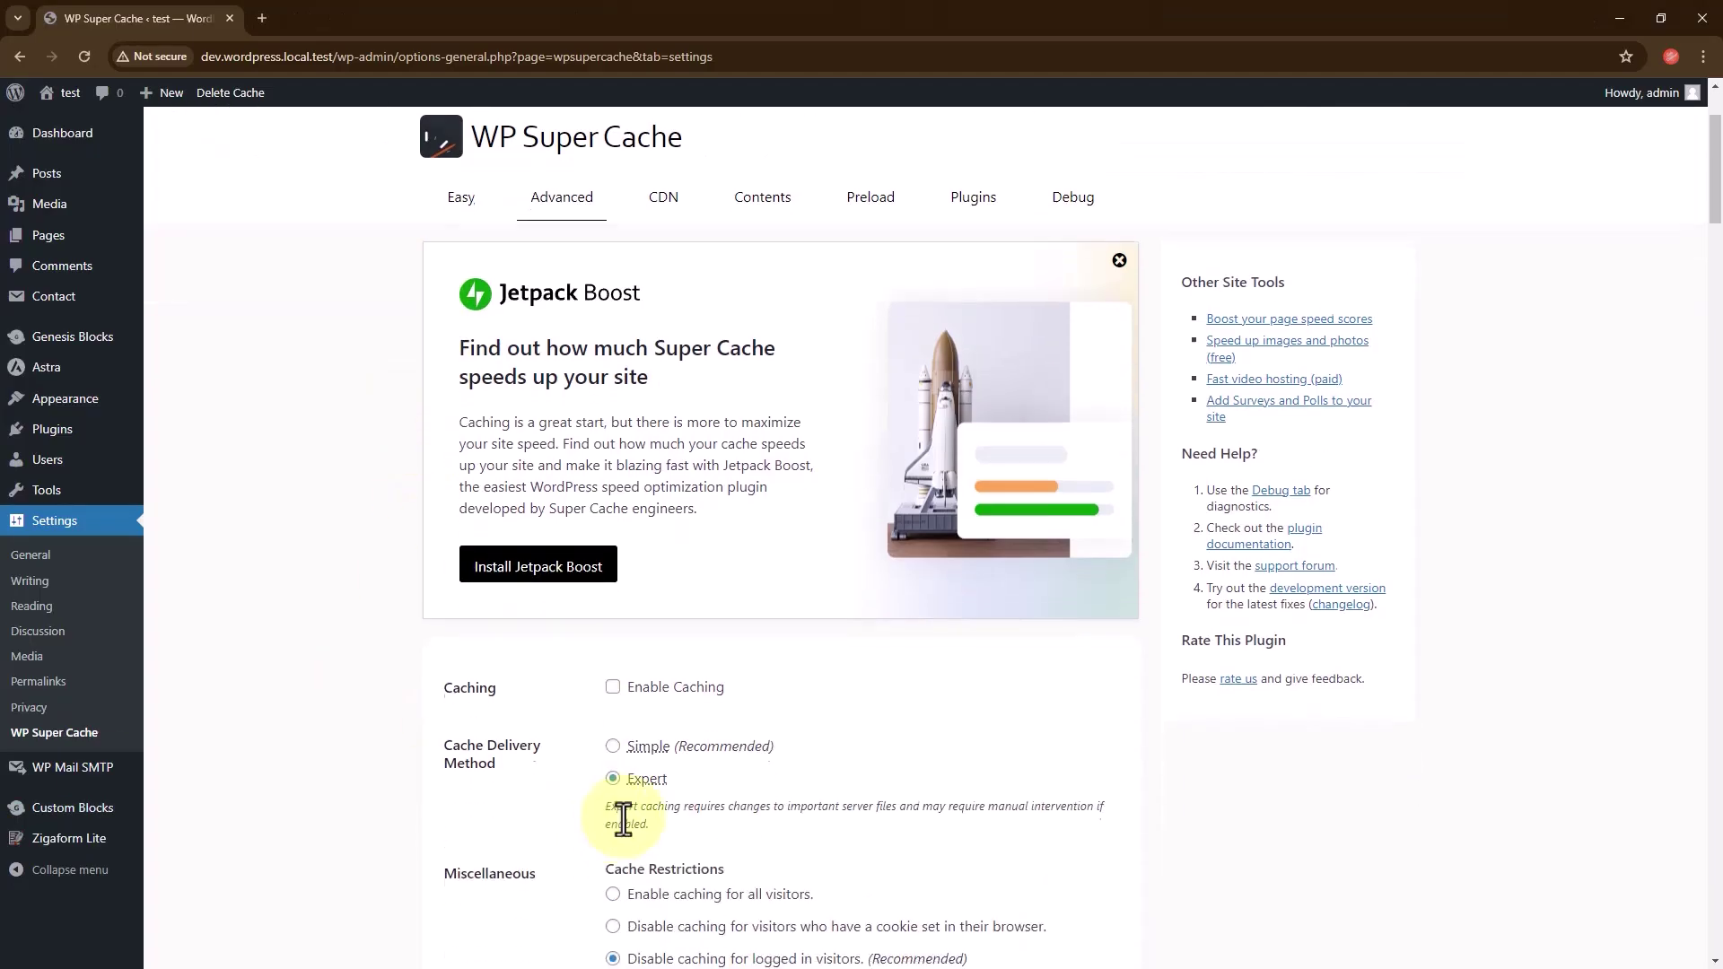
{"action": "left_click", "coordinate": [613, 688]}
{"action": "scroll", "coordinate": [619, 790], "scroll_direction": "down", "scroll_amount": 20}
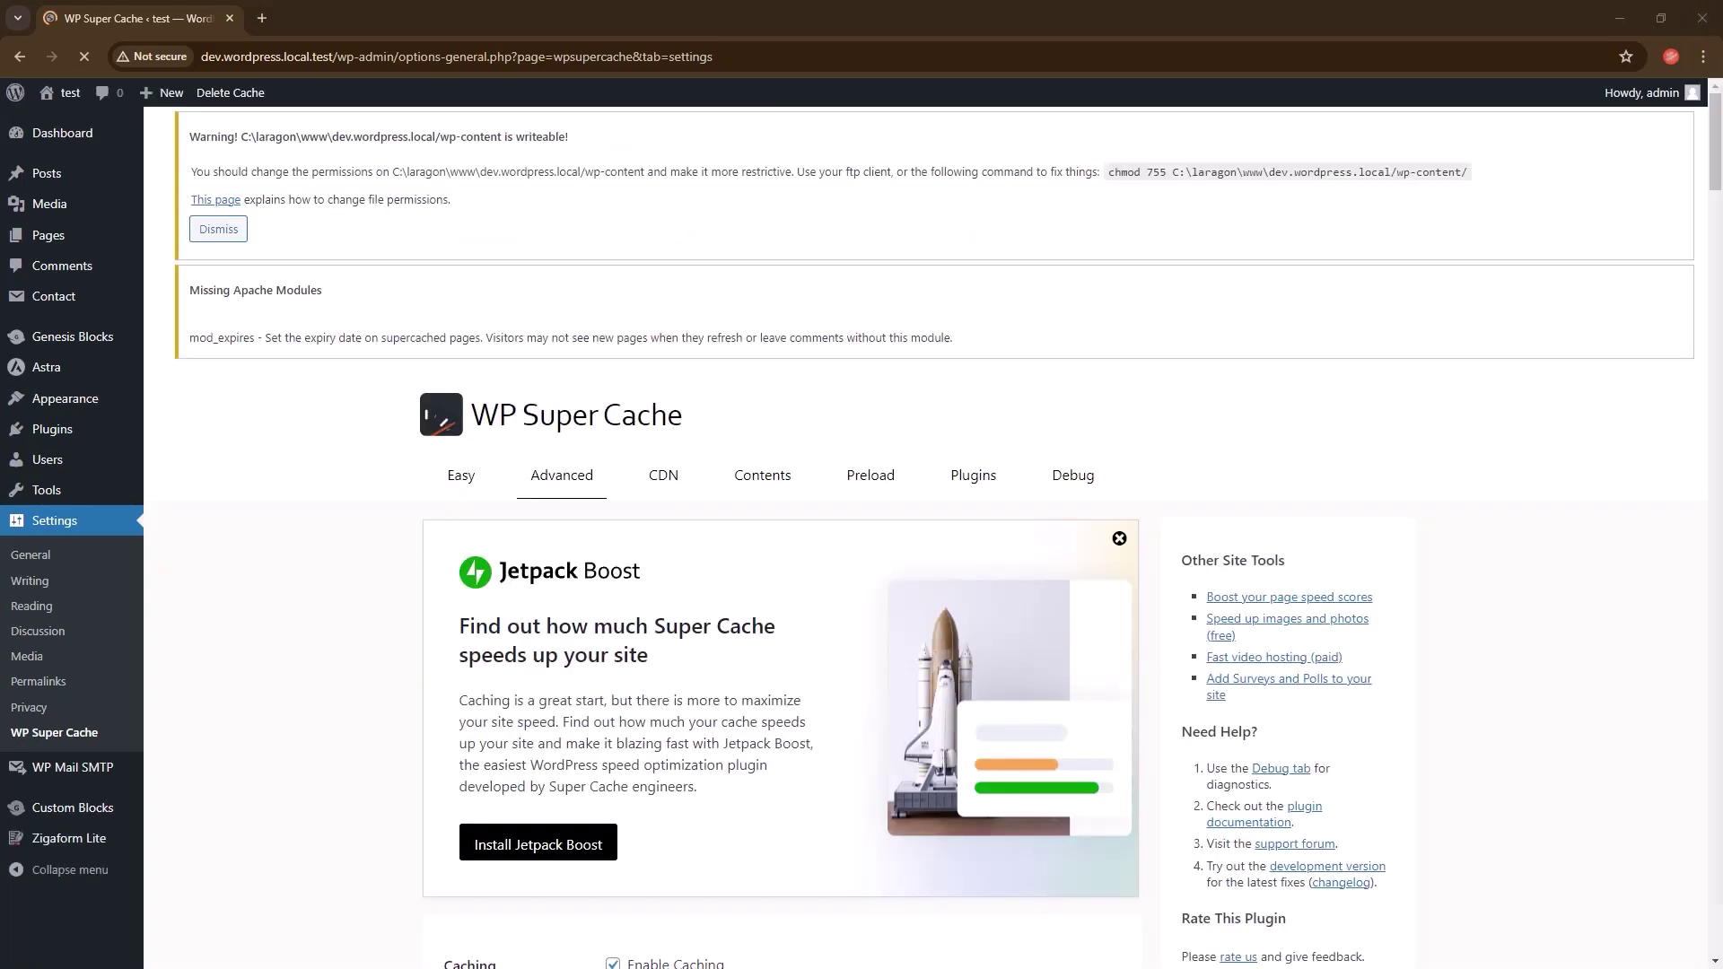
{"action": "key", "text": "alt+Tab"}
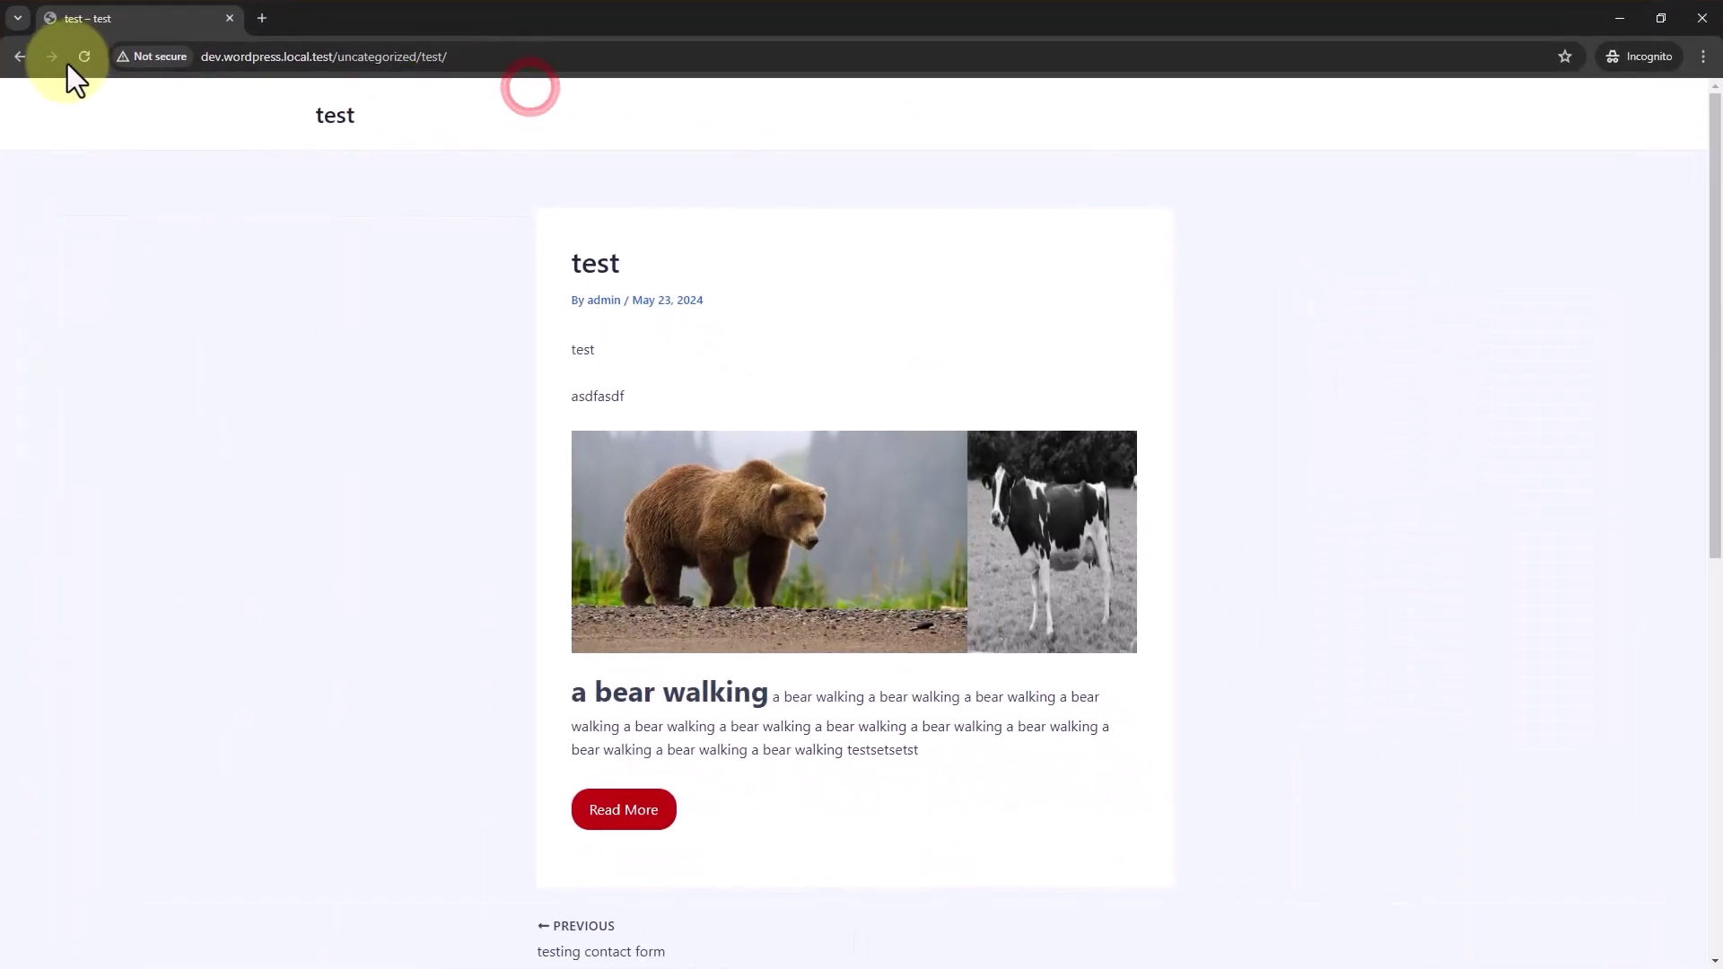
{"action": "left_click", "coordinate": [80, 58]}
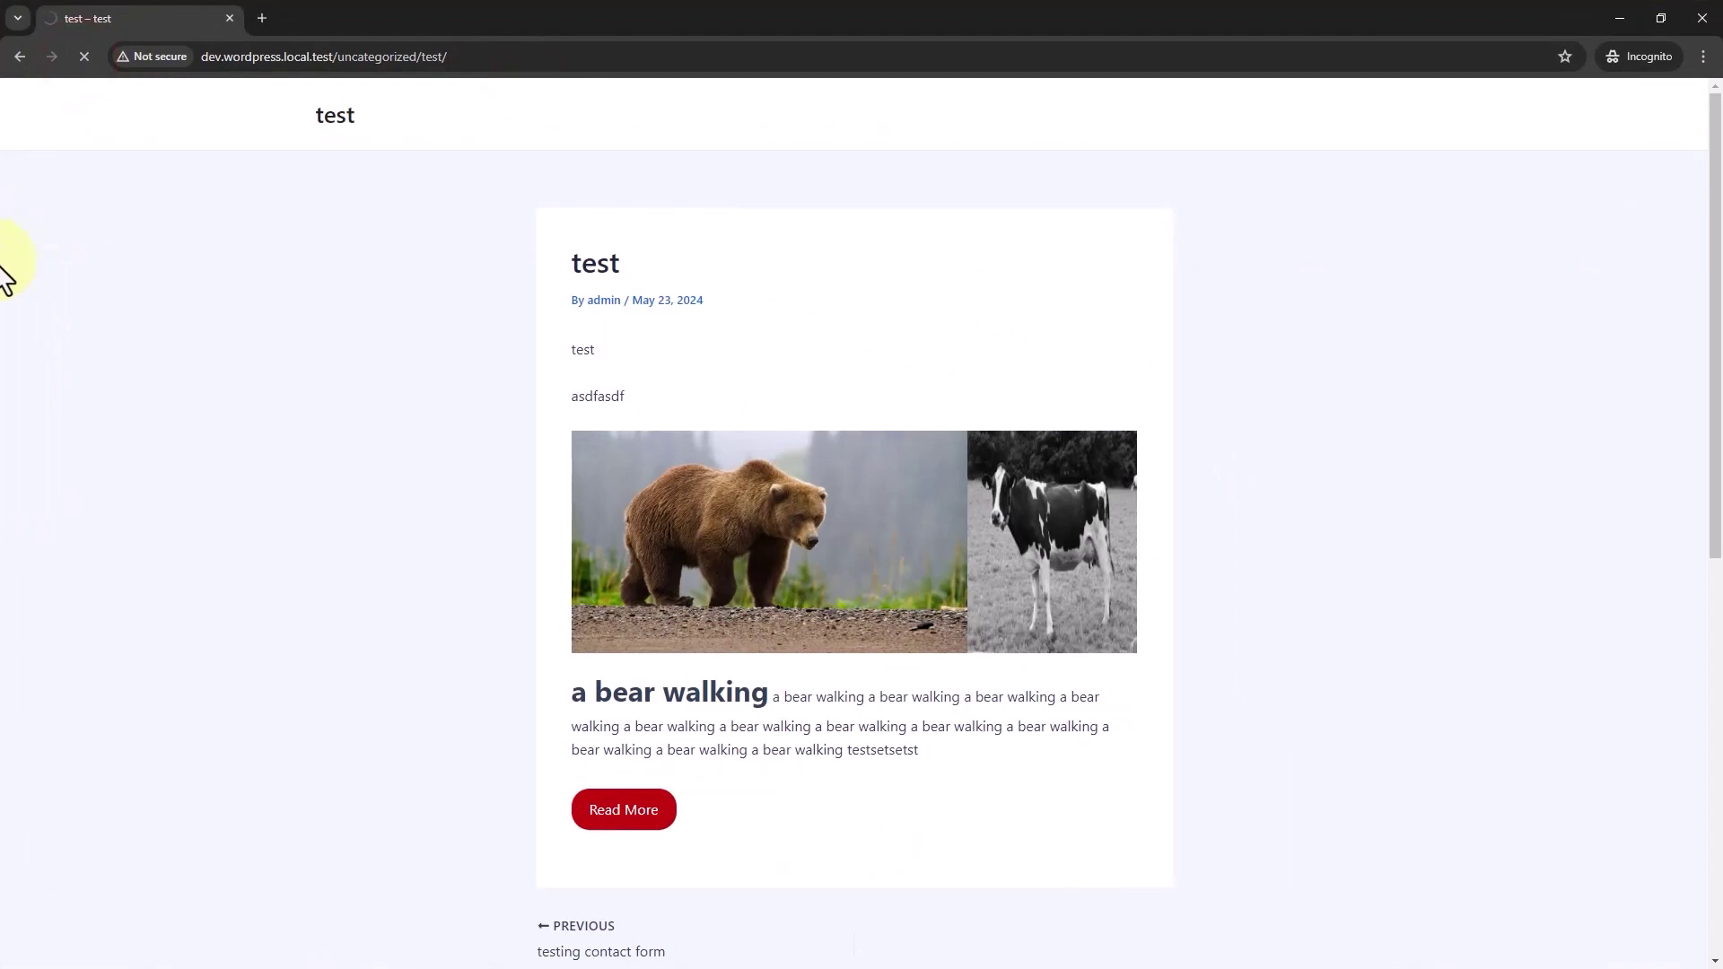
- Switch to Visual Studio Code, add die('testa'); on a new line below the opening PHP tag in wp-config.php and save
{"action": "key", "text": "alt+Tab"}
{"action": "left_click", "coordinate": [491, 87]}
{"action": "key", "text": "Return"}
{"action": "type", "text": "die();"}
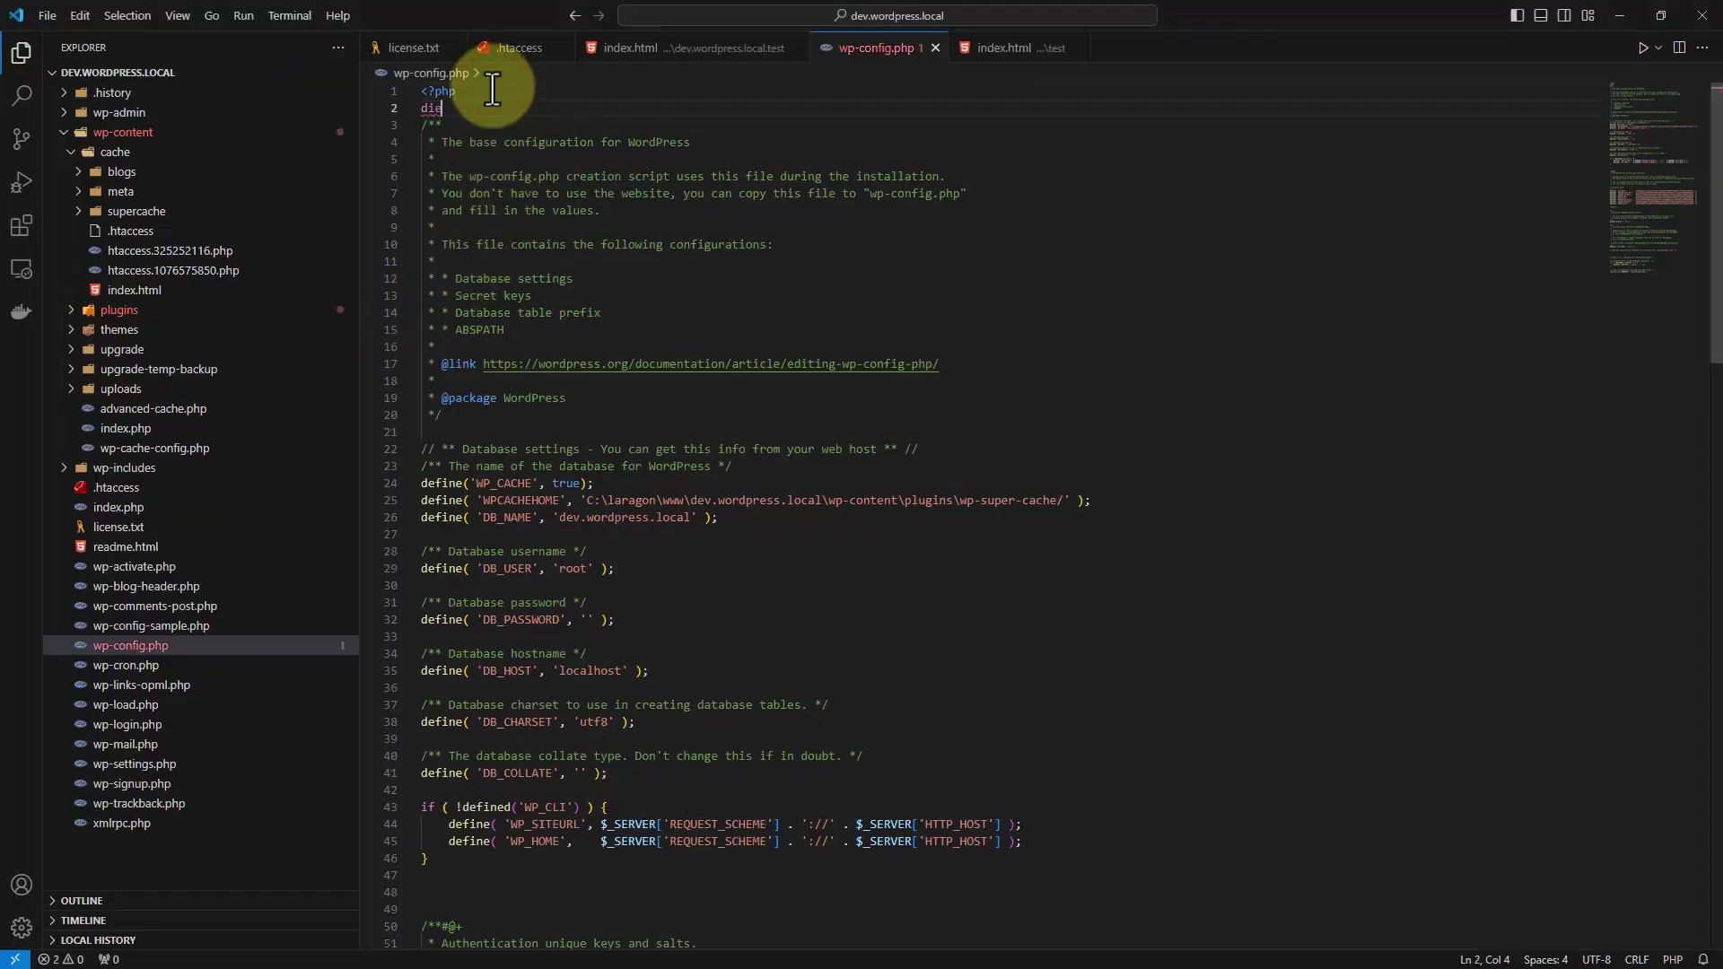
{"action": "key", "text": "ctrl+s"}
{"action": "key", "text": "Left"}
{"action": "key", "text": "Left"}
{"action": "type", "text": "'testa"}
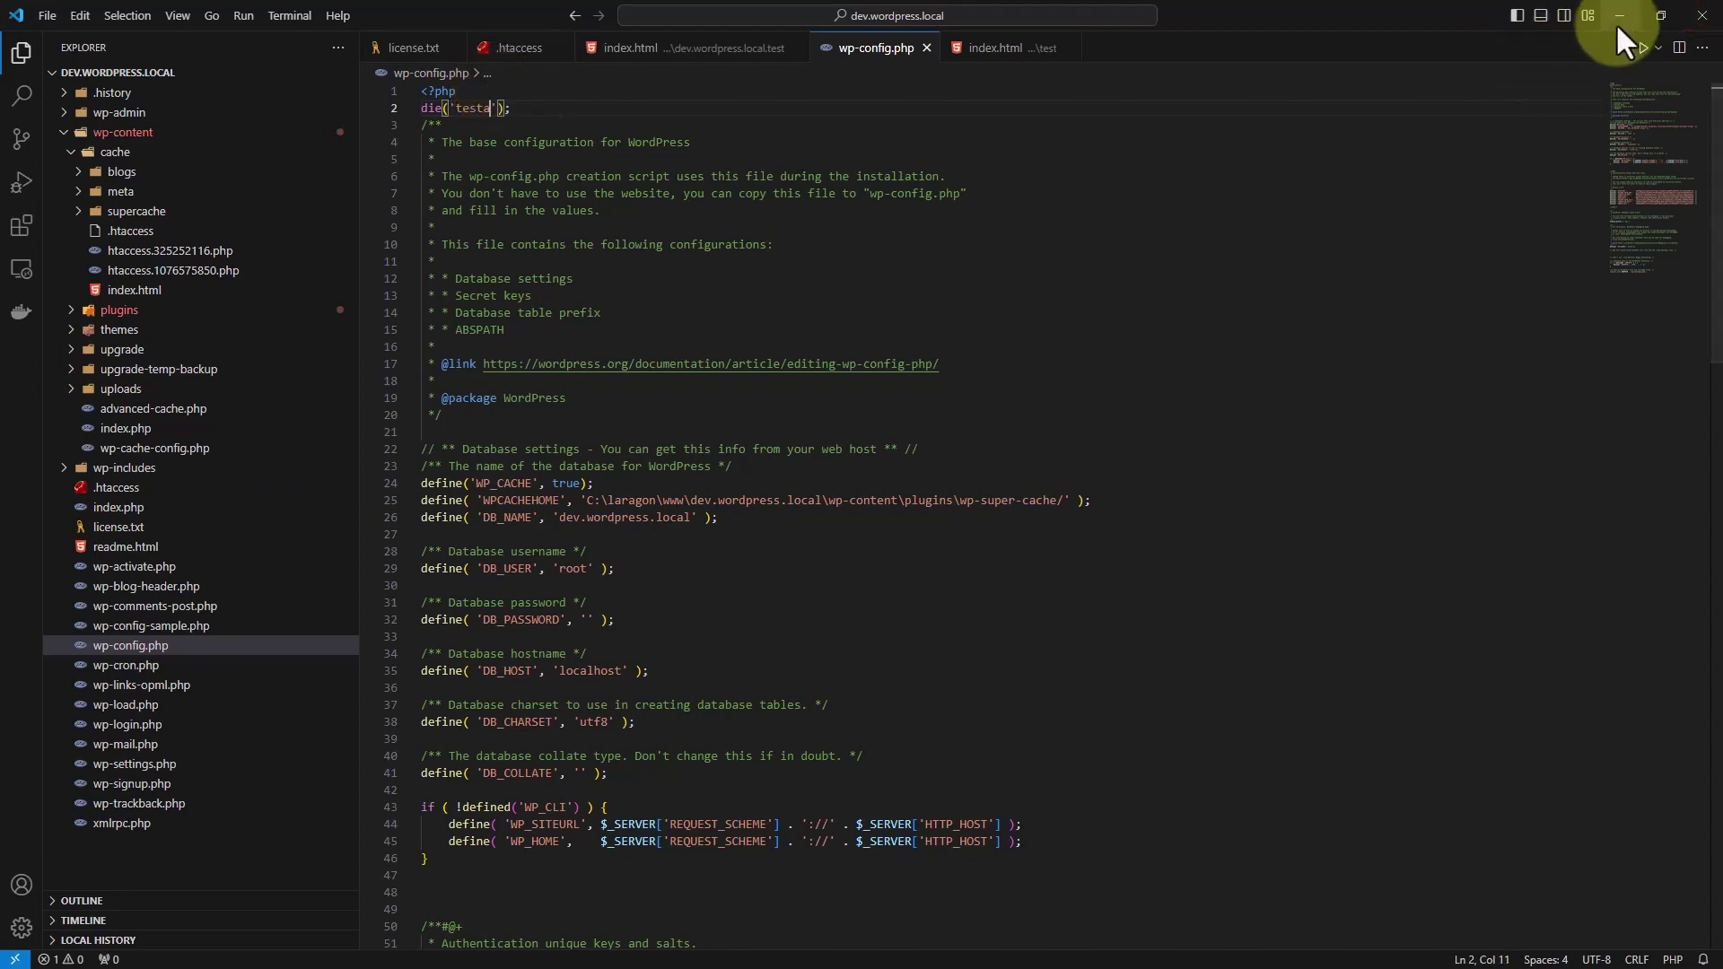
- Reload the "test" post in the incognito window to check the cached page, then close that window
{"action": "left_click", "coordinate": [1620, 15]}
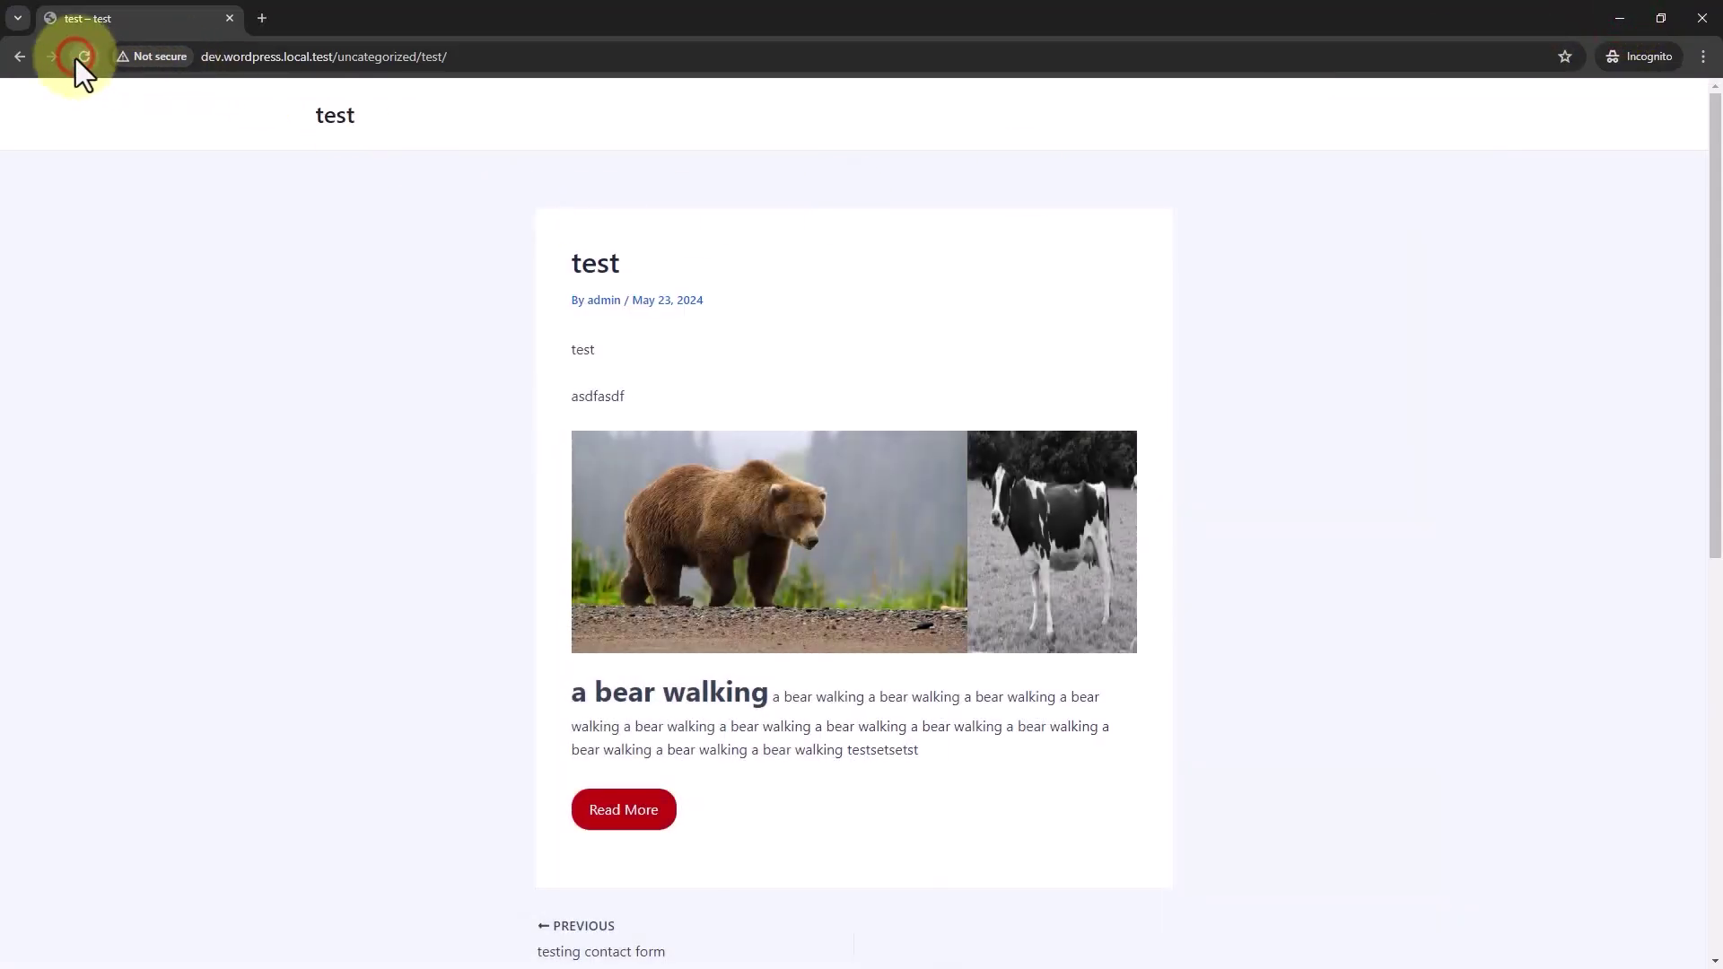
{"action": "left_click", "coordinate": [75, 57]}
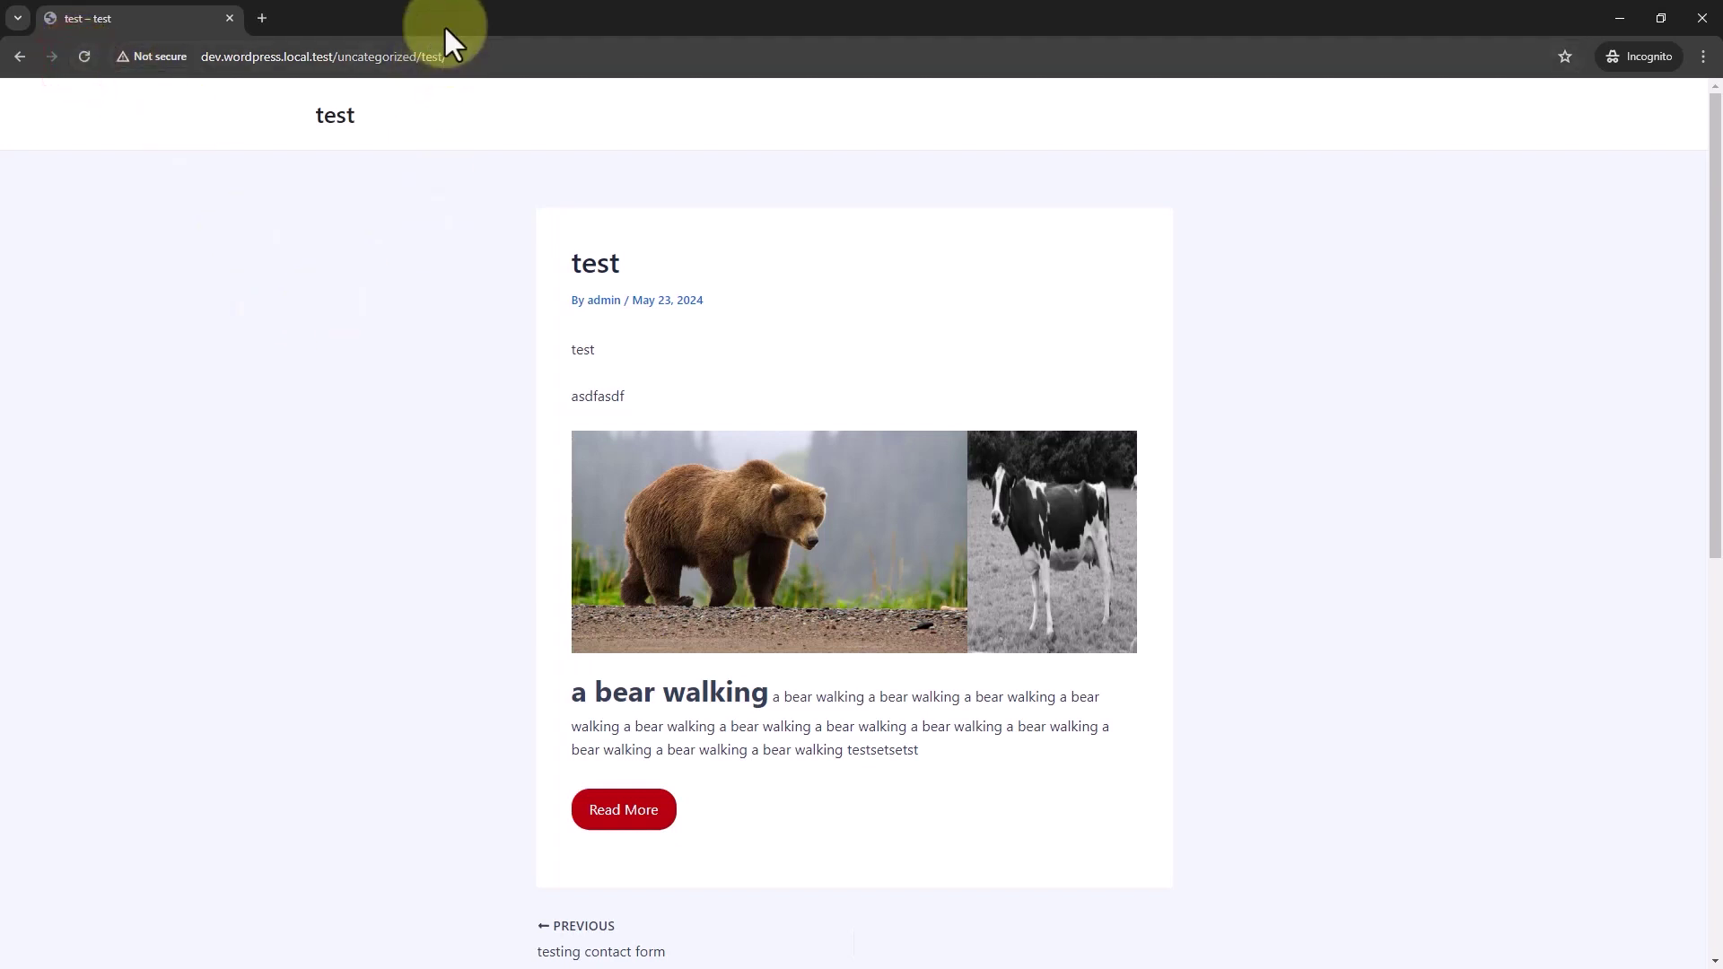
{"action": "left_click_drag", "start_coordinate": [413, 7], "coordinate": [440, 68]}
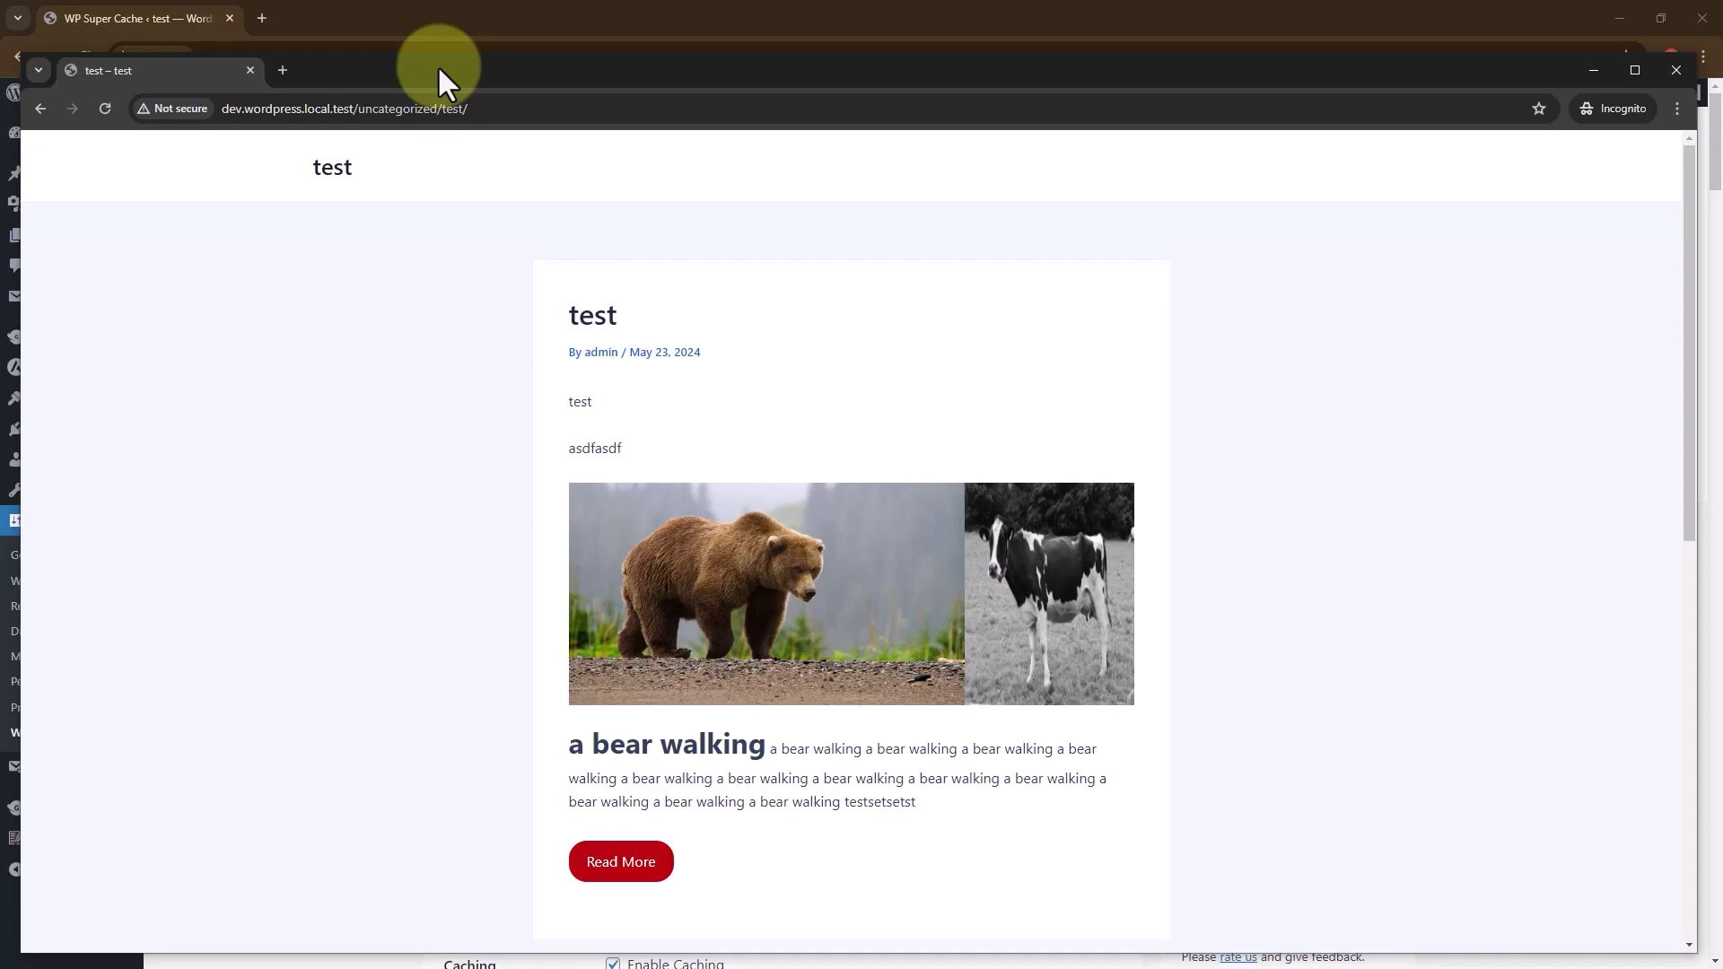
{"action": "key", "text": "ctrl+w"}
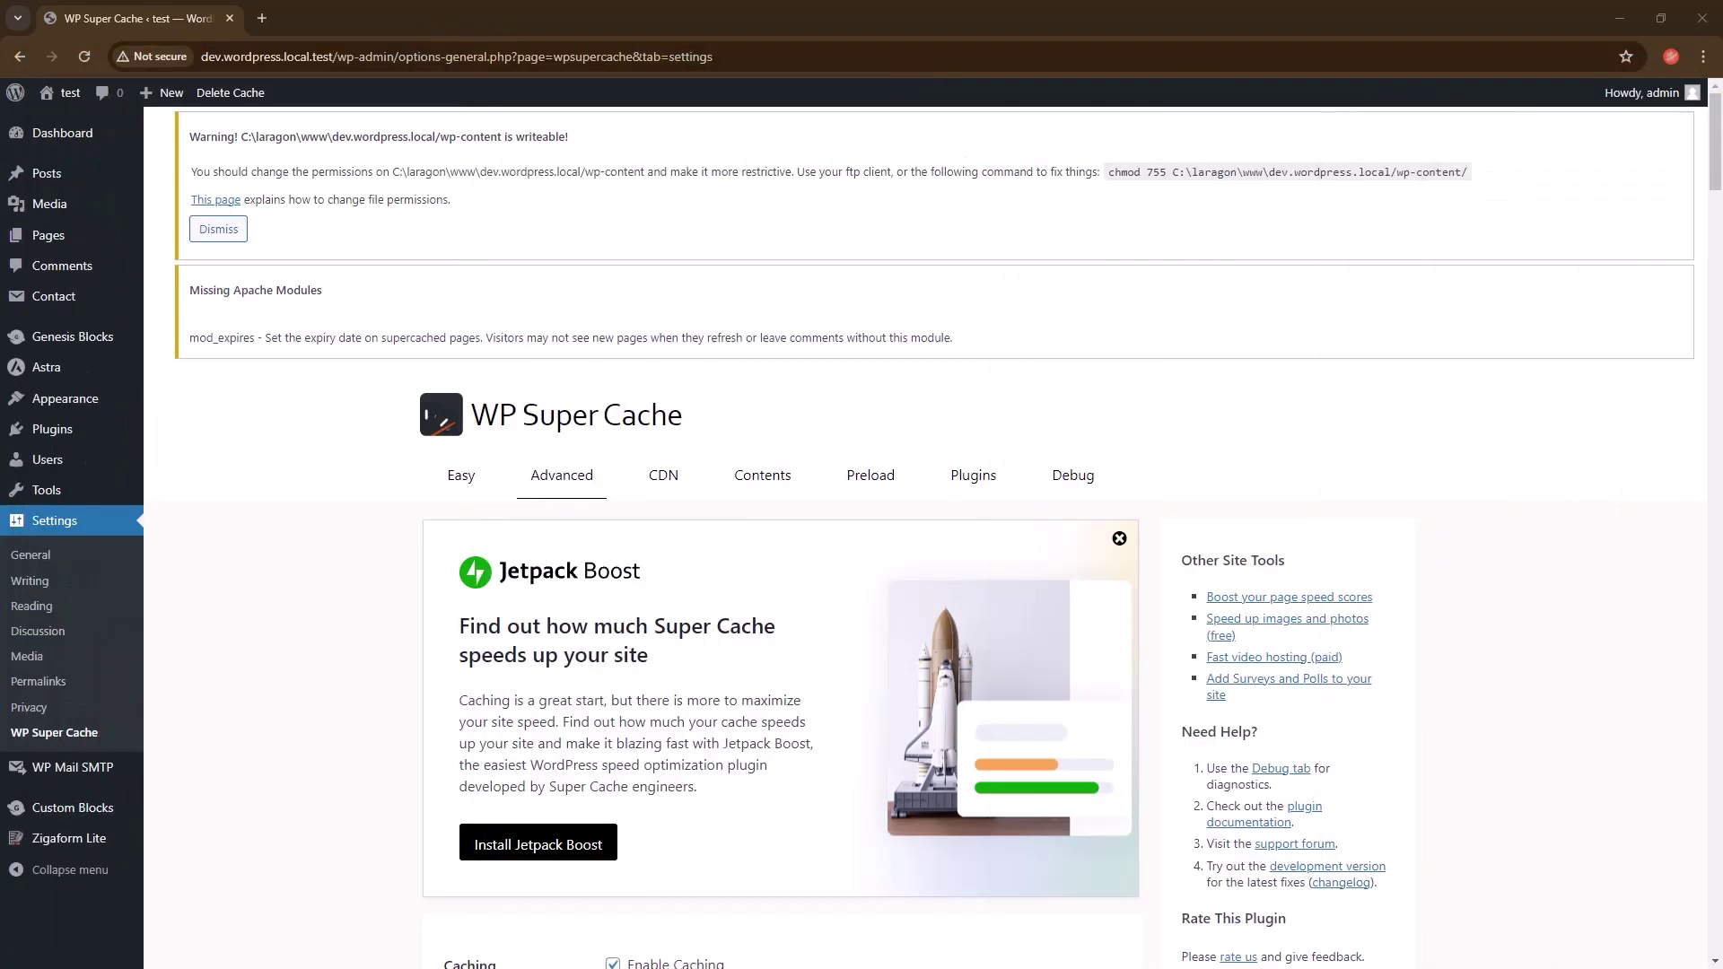
- Delete the die('testa'); line from wp-config.php in Visual Studio Code and return to the browser
{"action": "left_click", "coordinate": [332, 449]}
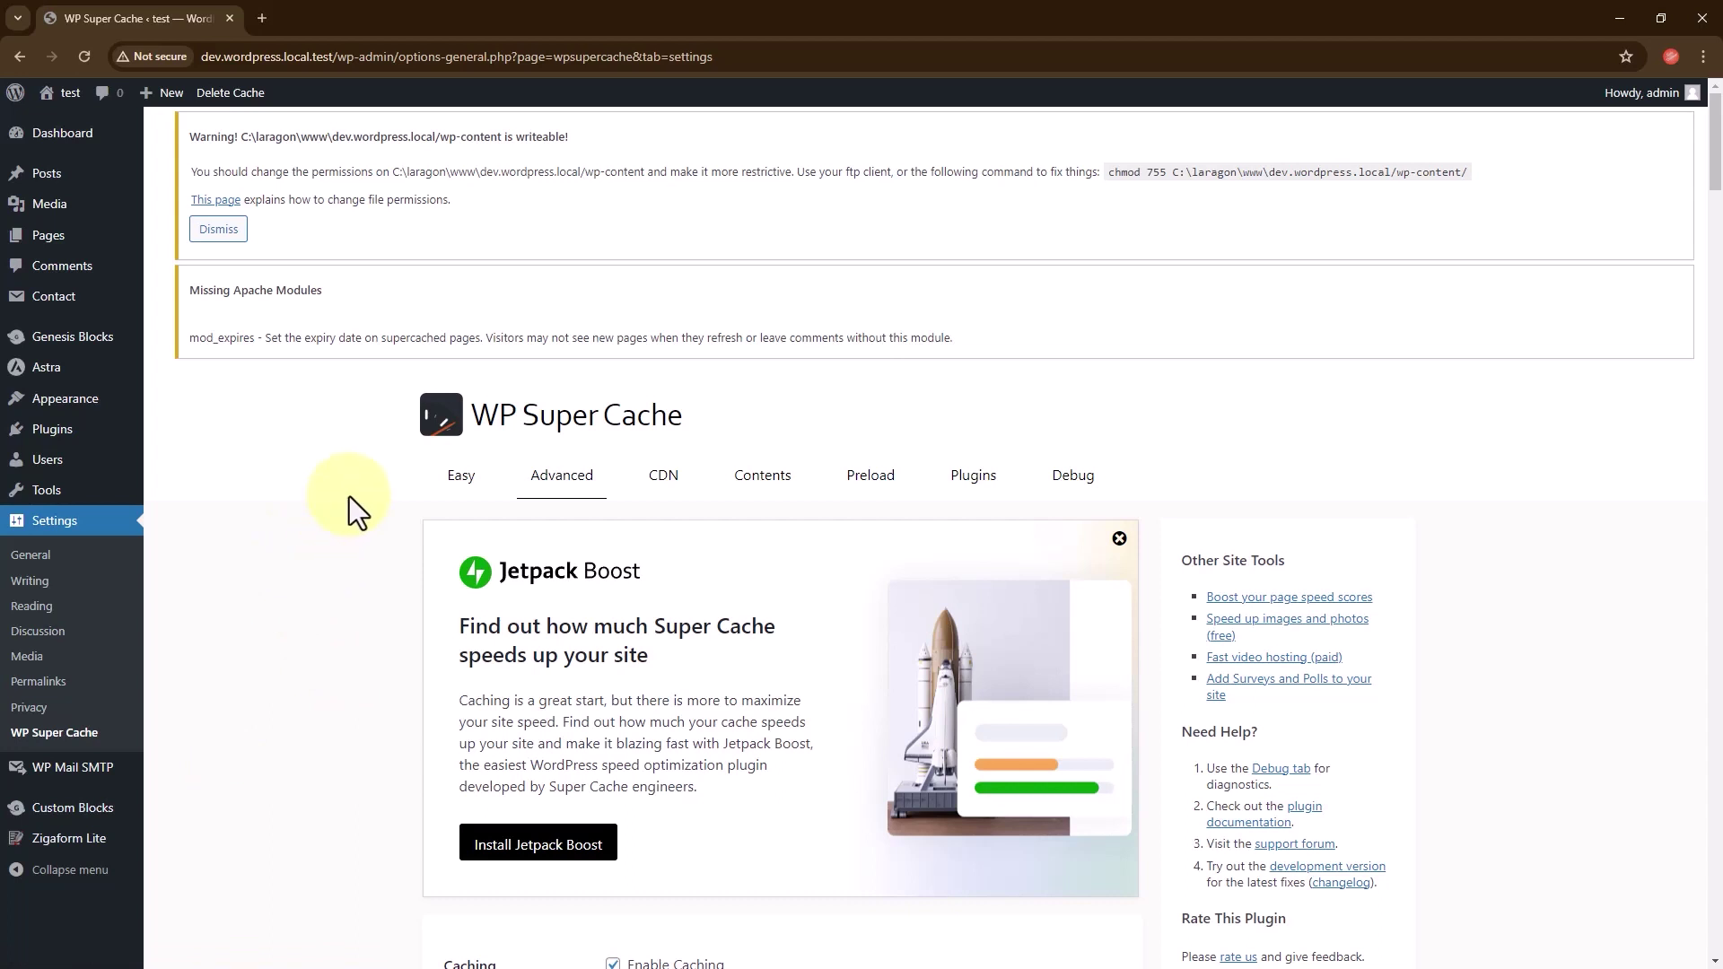
{"action": "key", "text": "alt+Tab"}
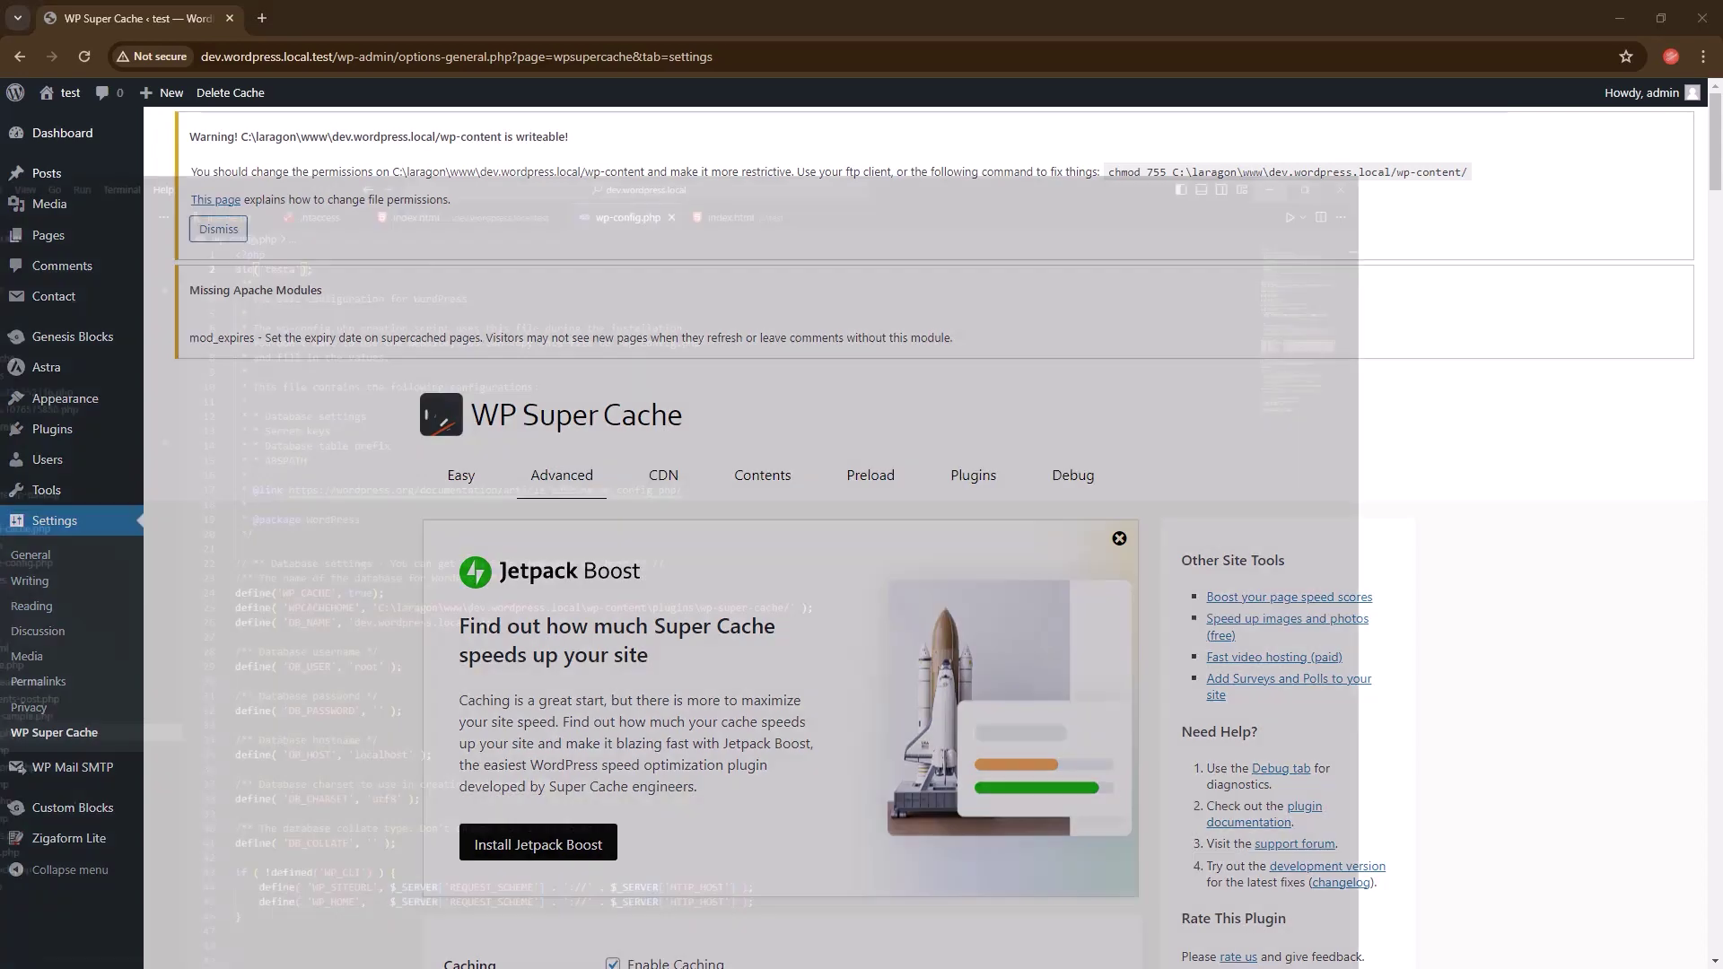
{"action": "left_click_drag", "start_coordinate": [530, 108], "coordinate": [398, 107]}
{"action": "key", "text": "BackSpace"}
{"action": "key", "text": "BackSpace"}
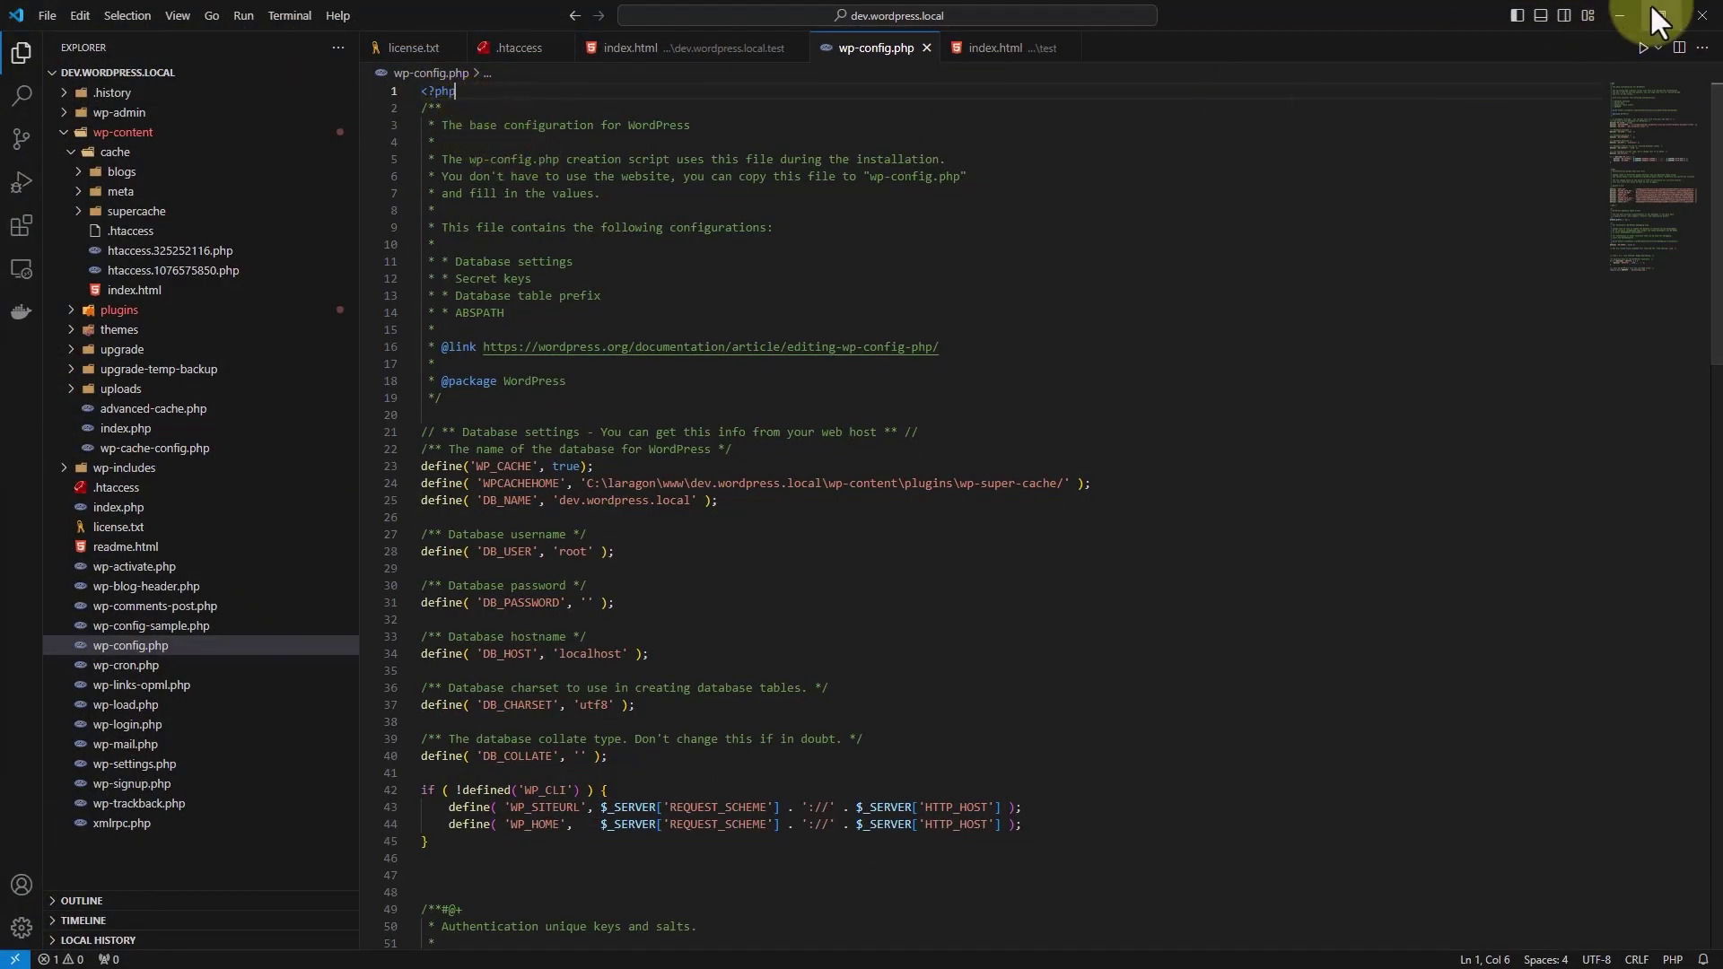
{"action": "left_click", "coordinate": [1622, 12]}
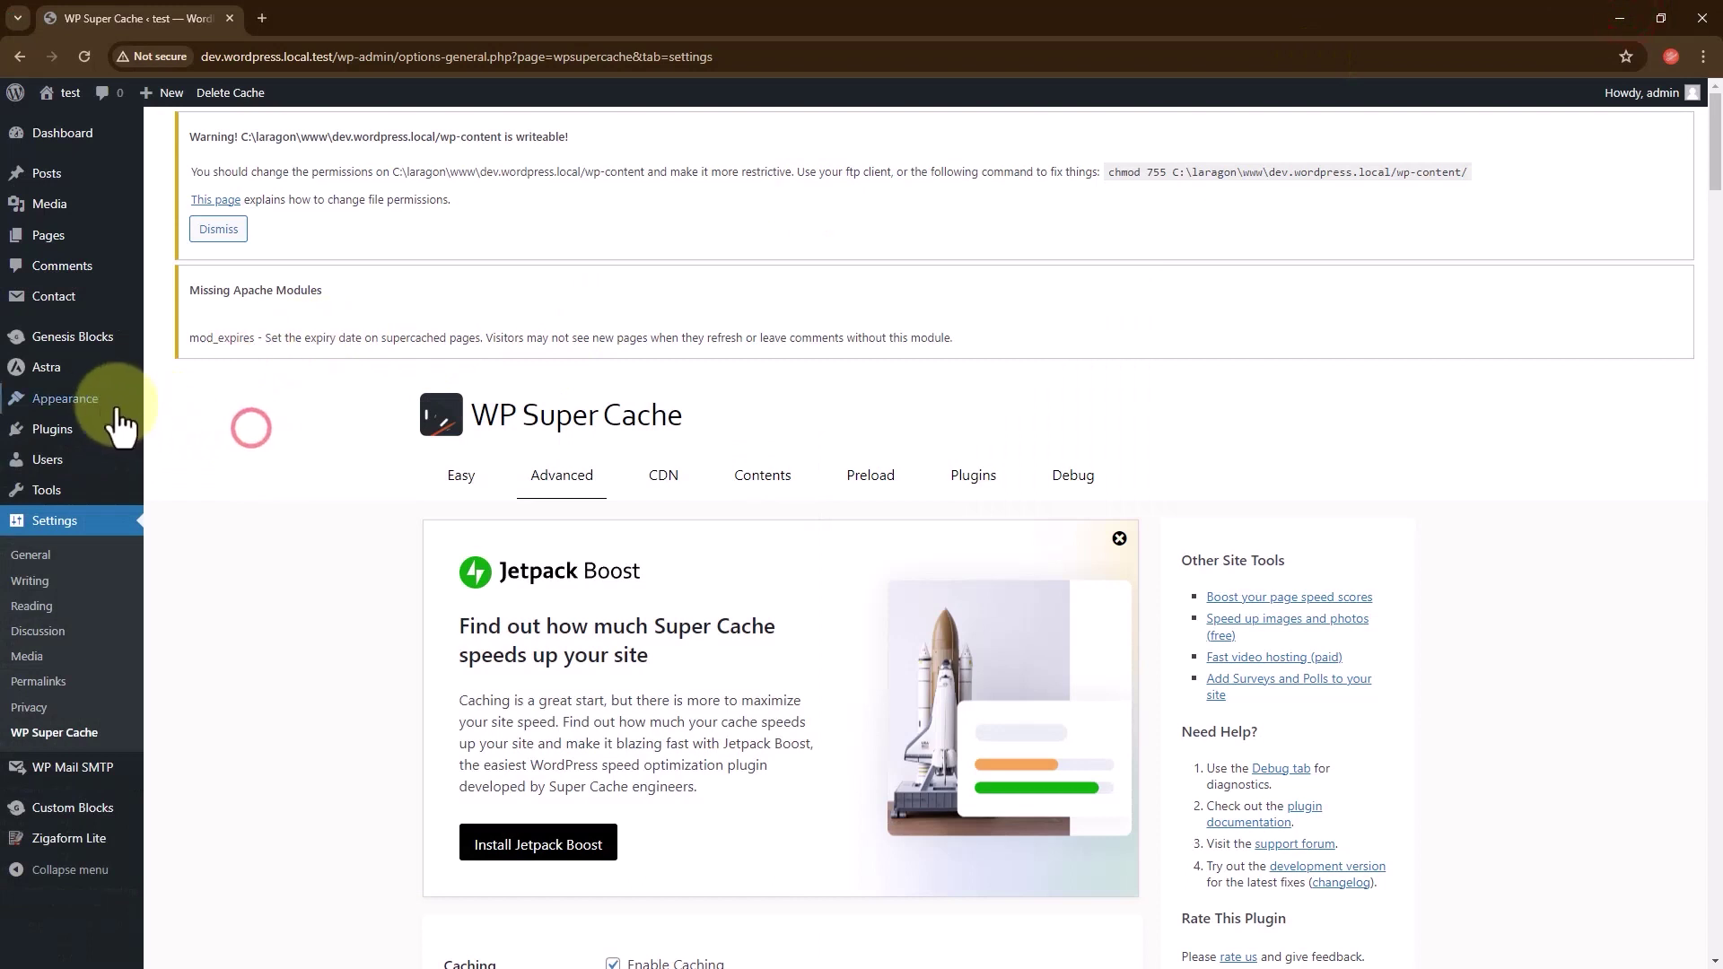
- Open WordPress's Add Plugins page and search the plugin directory for "cache"
{"action": "left_click", "coordinate": [52, 431]}
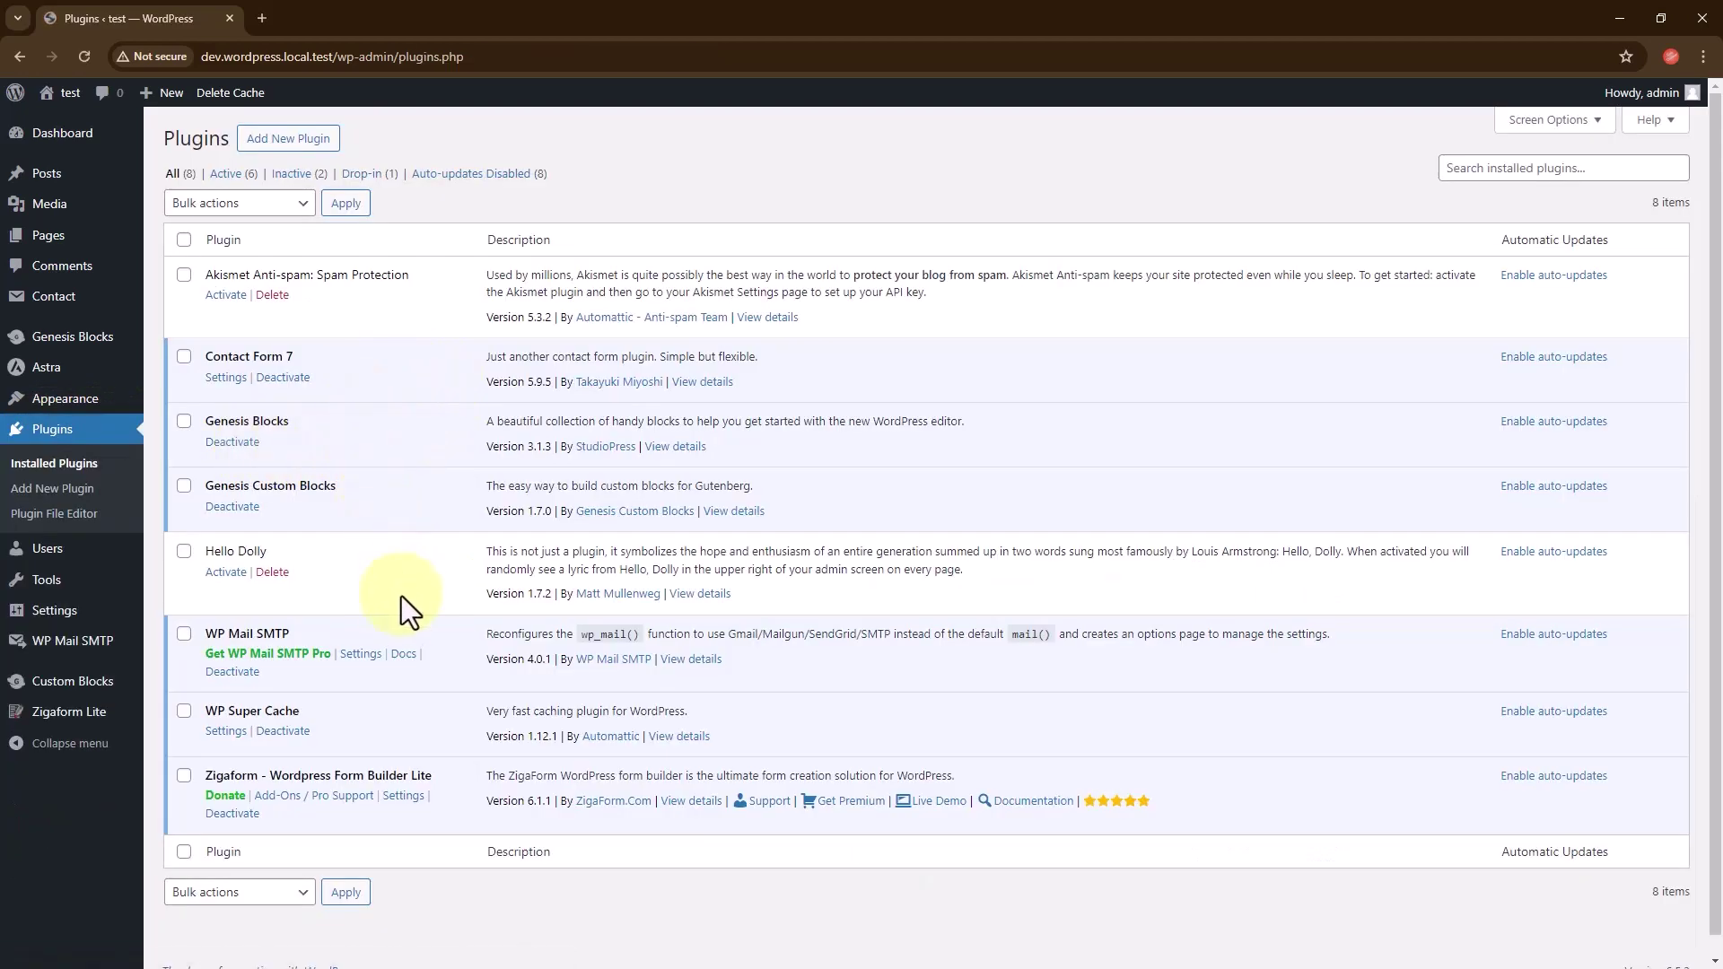
{"action": "left_click", "coordinate": [280, 144]}
{"action": "scroll", "coordinate": [945, 450], "scroll_direction": "down", "scroll_amount": 1}
{"action": "scroll", "coordinate": [945, 450], "scroll_direction": "up", "scroll_amount": 1}
{"action": "left_click", "coordinate": [1528, 192]}
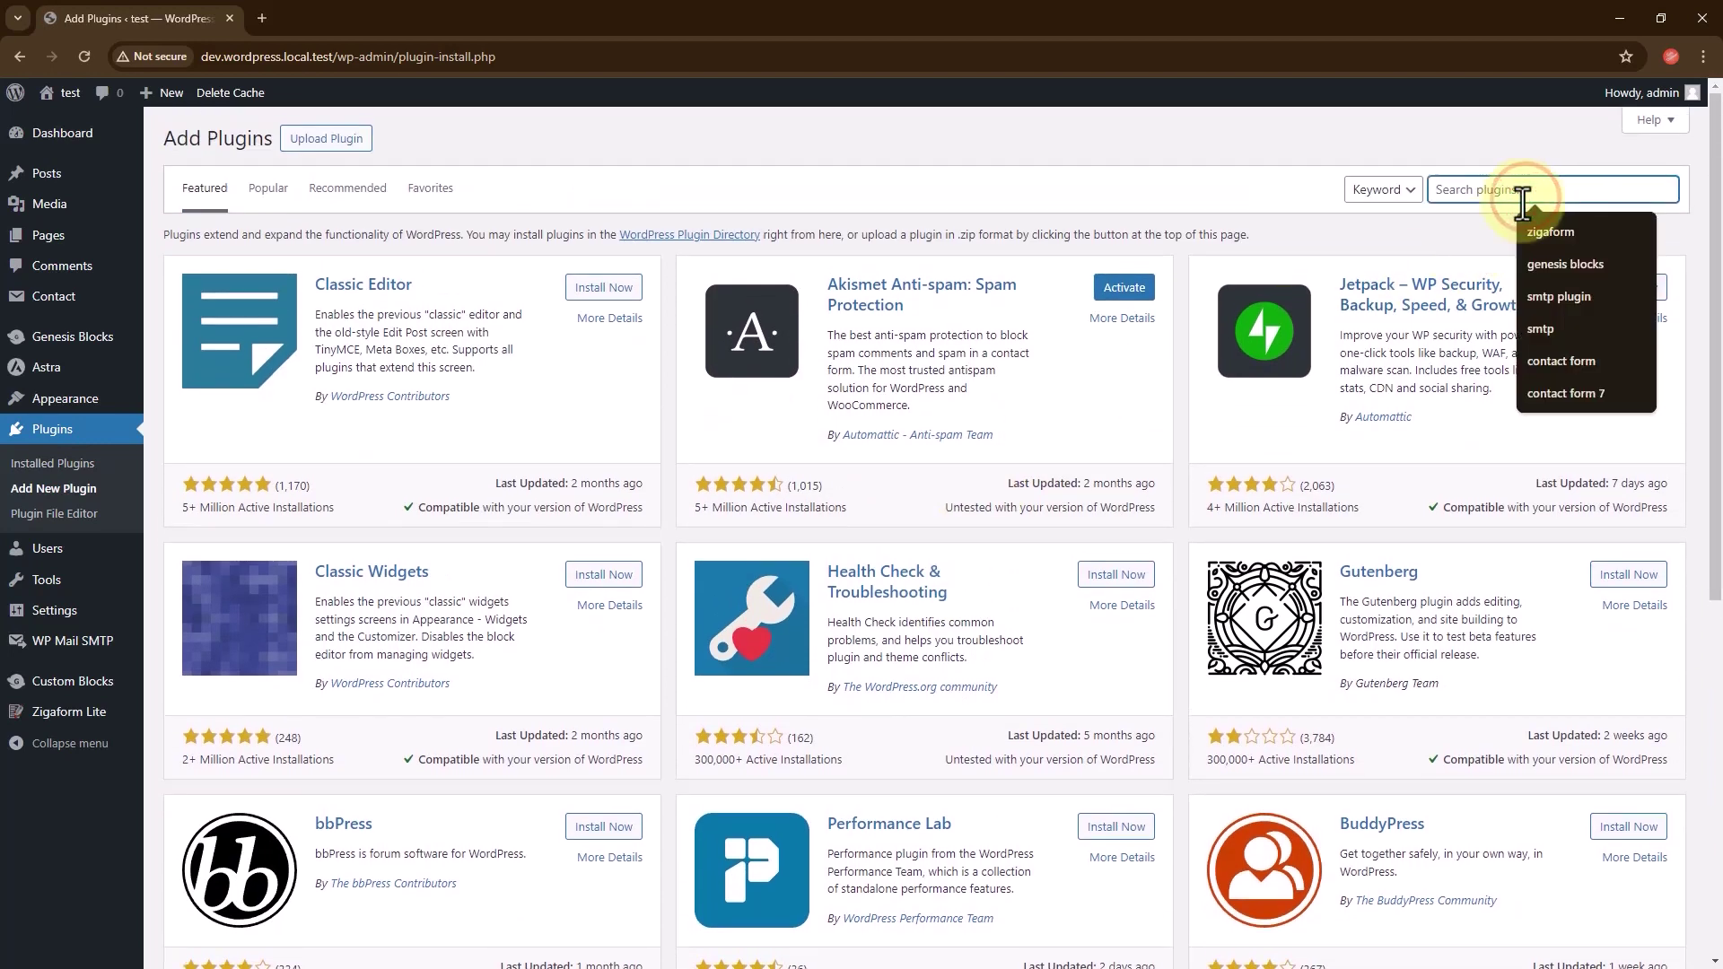
{"action": "type", "text": "cache"}
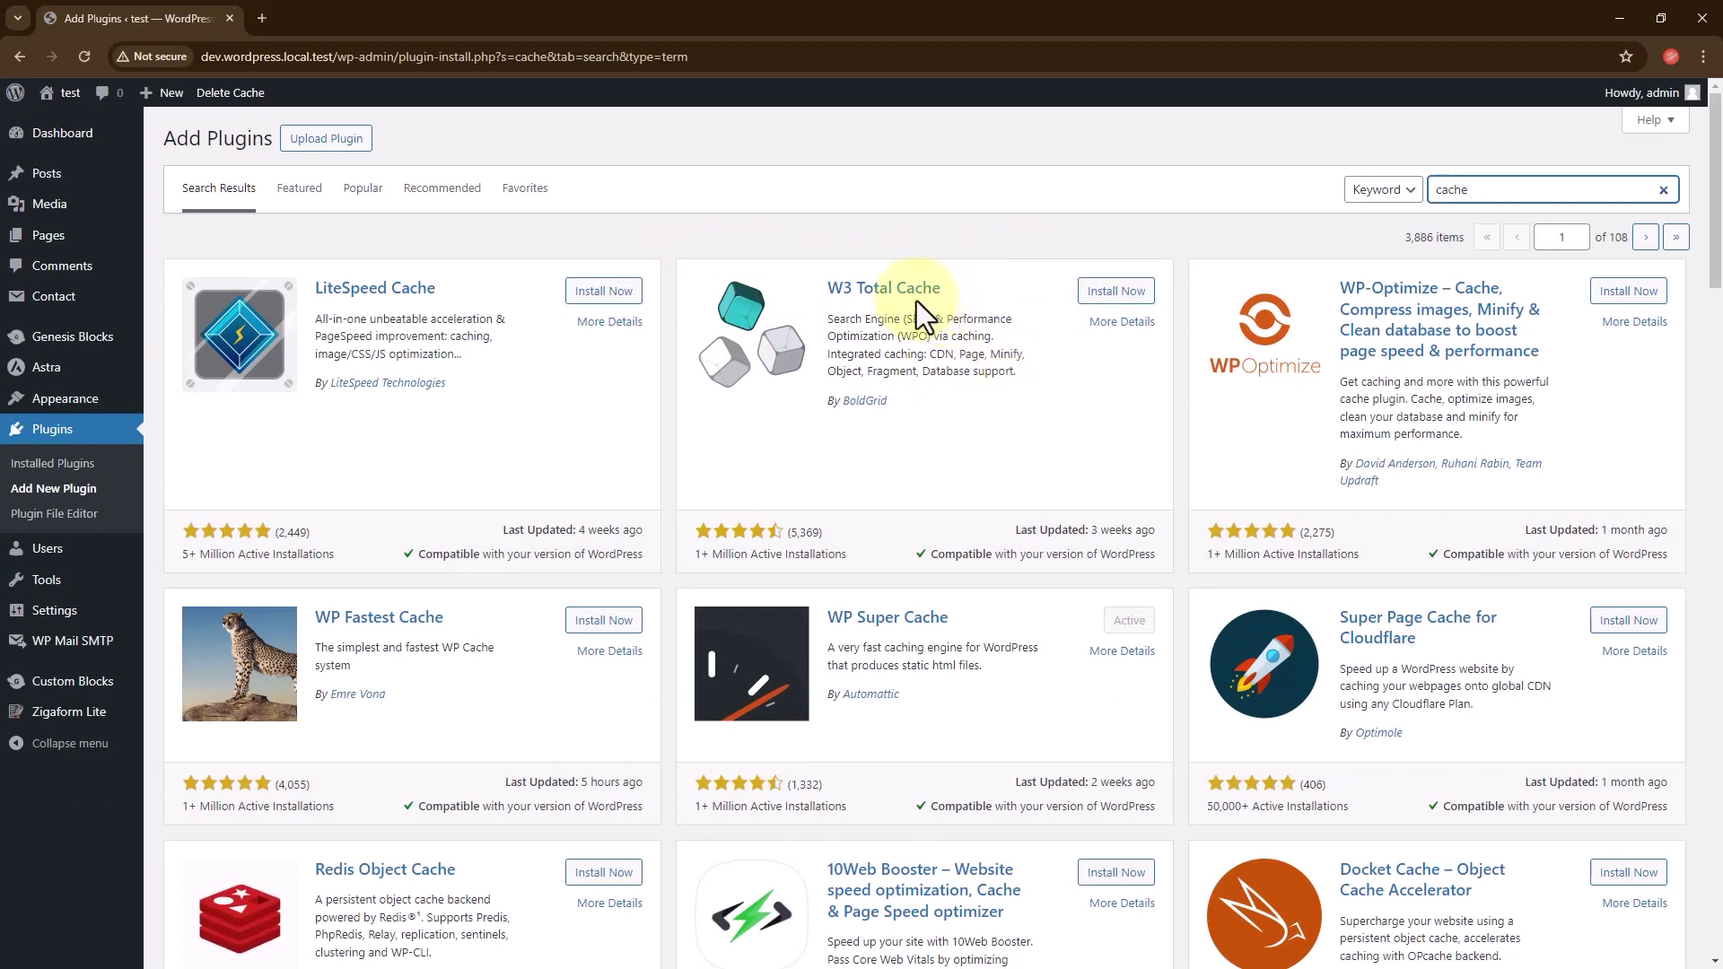
- Examine the W3 Total Cache description and compare it with the other cache plugins in the search results
{"action": "left_click_drag", "start_coordinate": [1023, 374], "coordinate": [827, 321]}
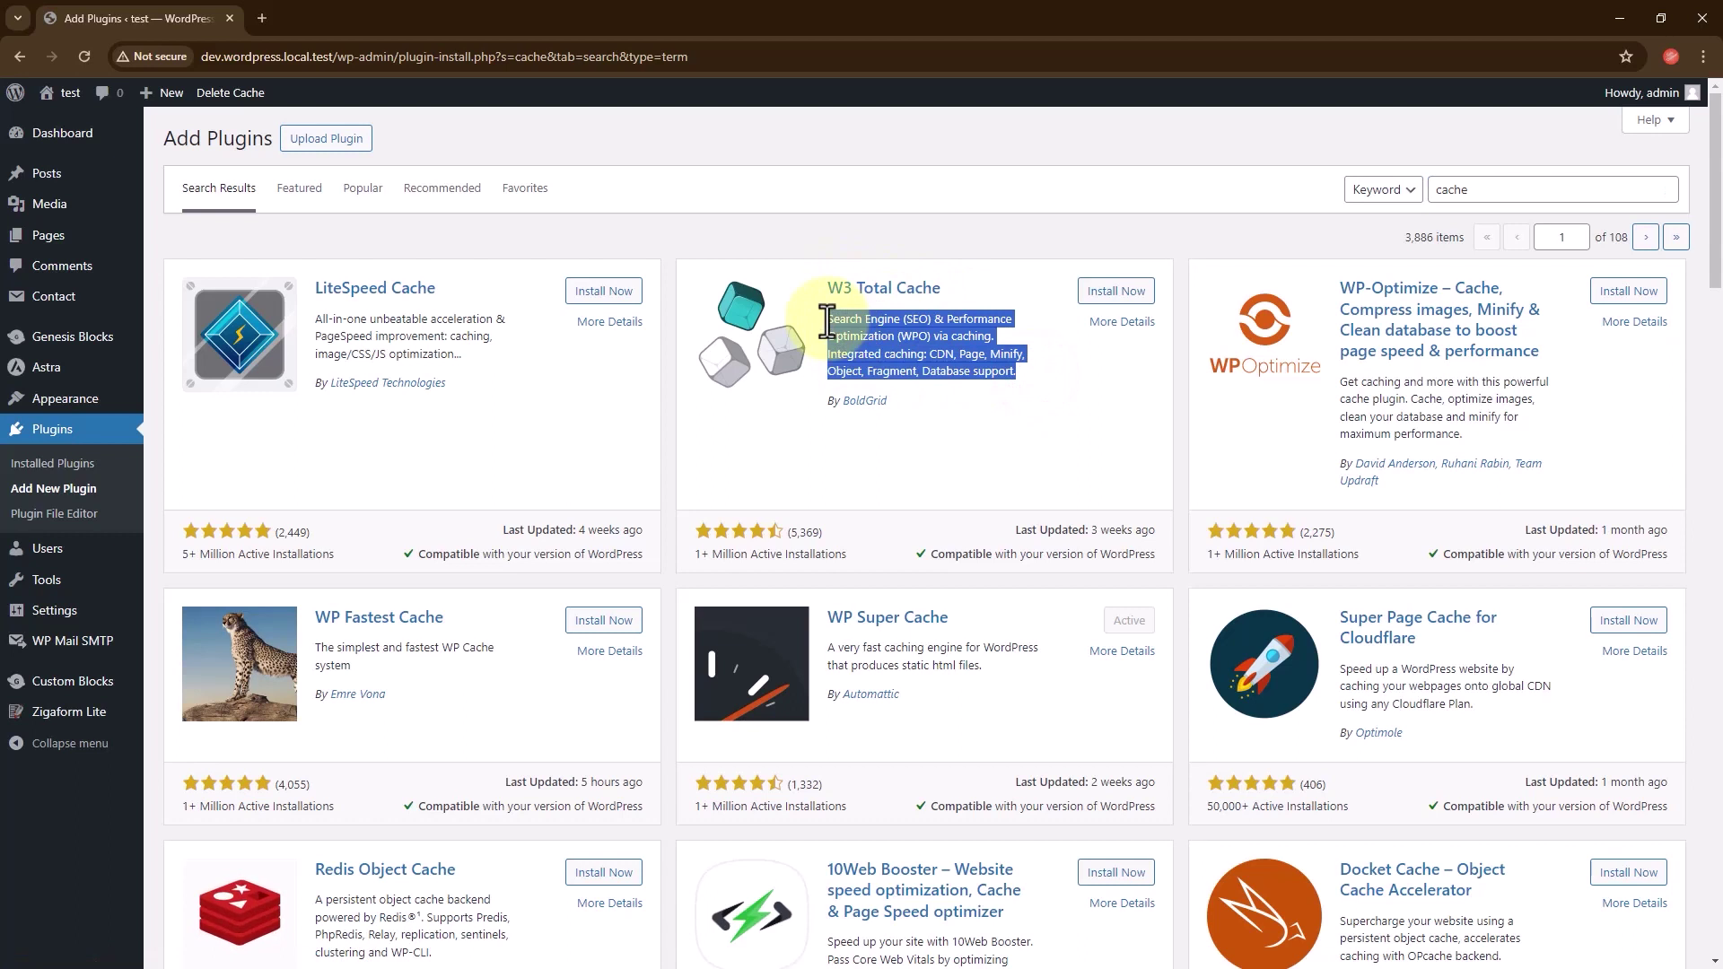
{"action": "left_click_drag", "start_coordinate": [1045, 370], "coordinate": [830, 310]}
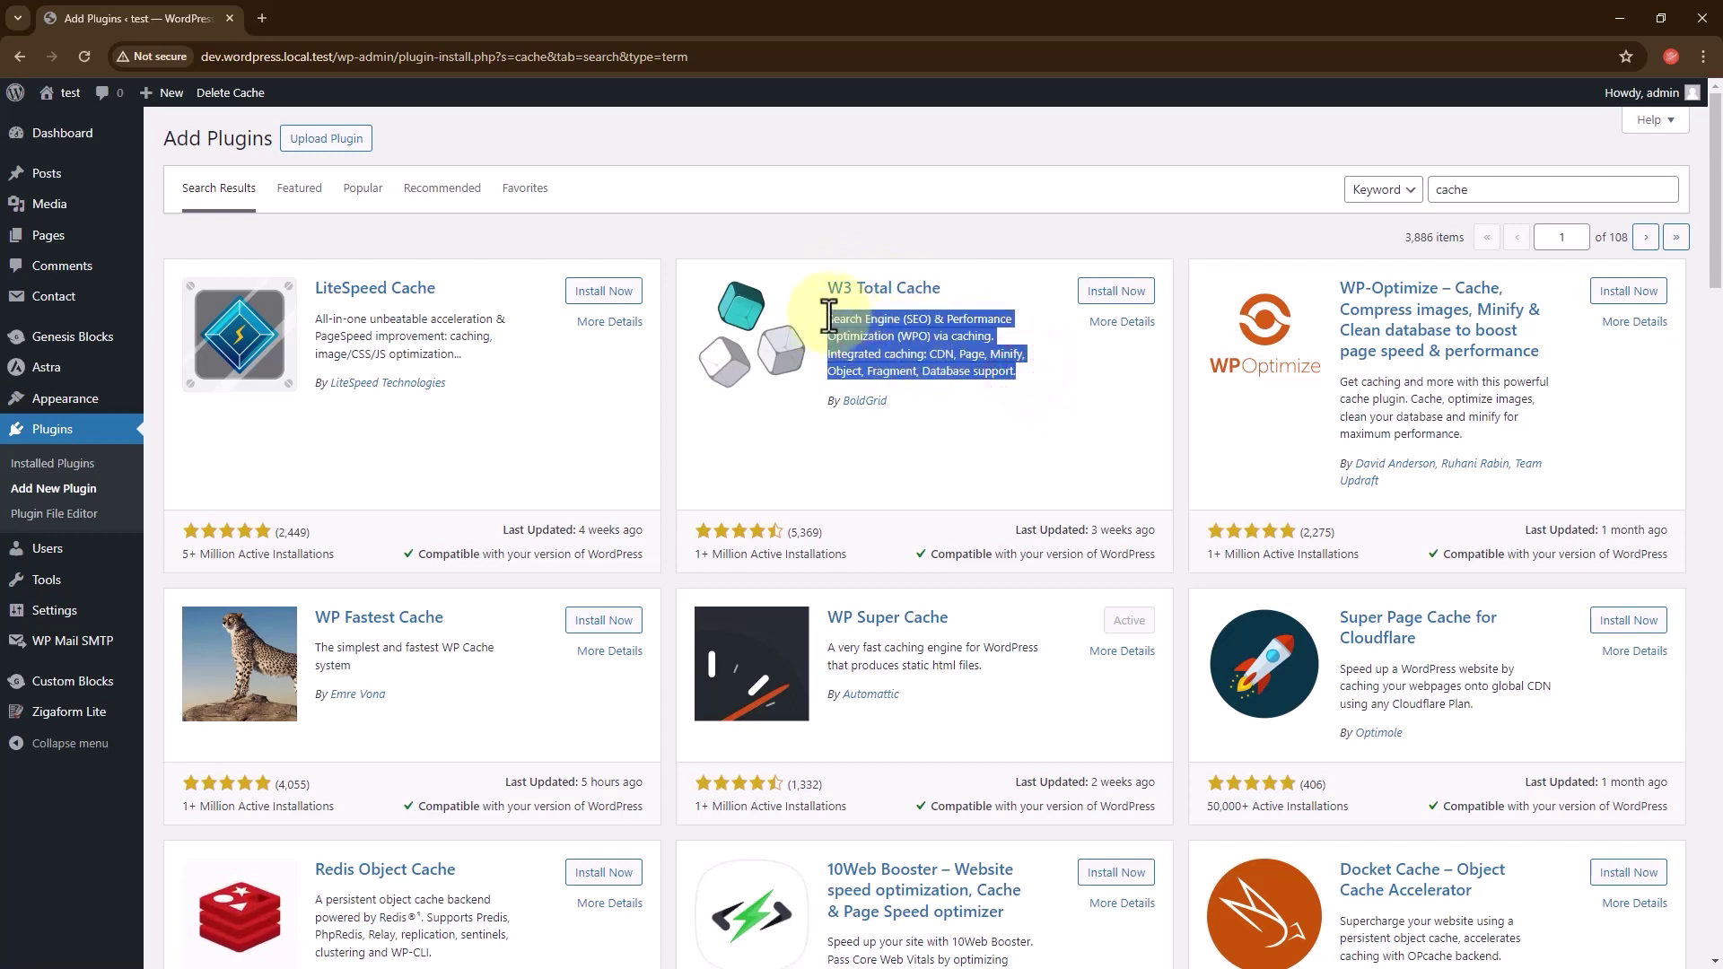
{"action": "left_click", "coordinate": [1012, 375]}
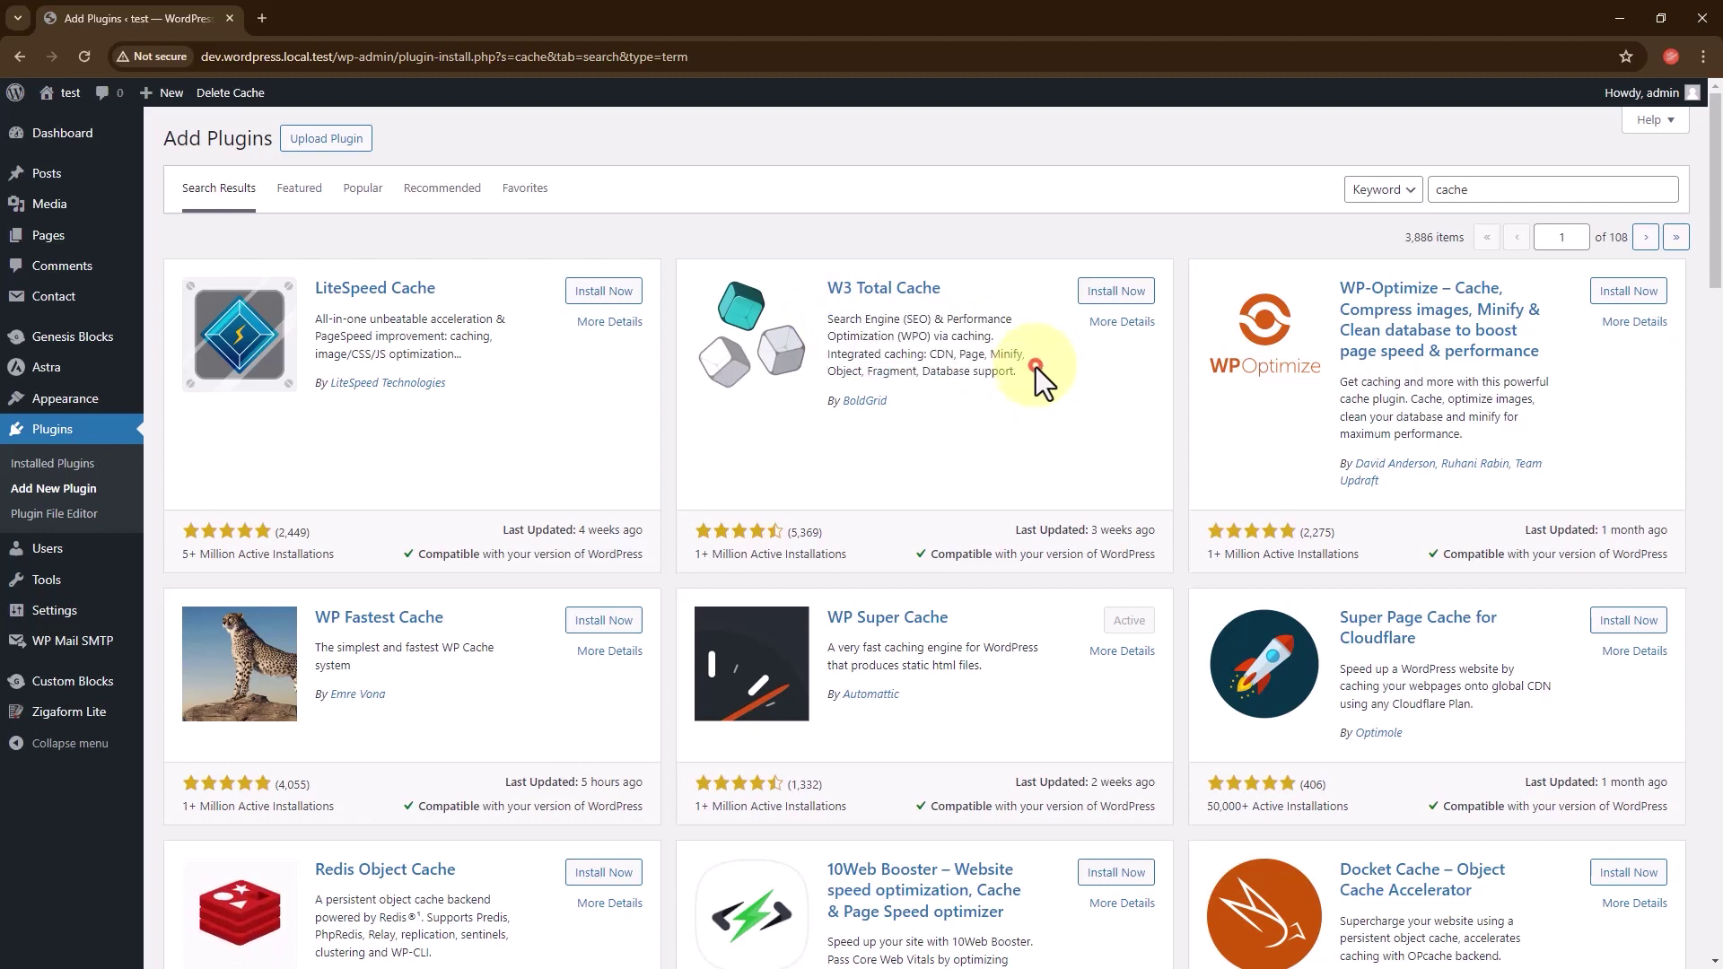
{"action": "scroll", "coordinate": [897, 487], "scroll_direction": "down", "scroll_amount": 4}
{"action": "scroll", "coordinate": [899, 487], "scroll_direction": "up", "scroll_amount": 4}
{"action": "left_click", "coordinate": [935, 455]}
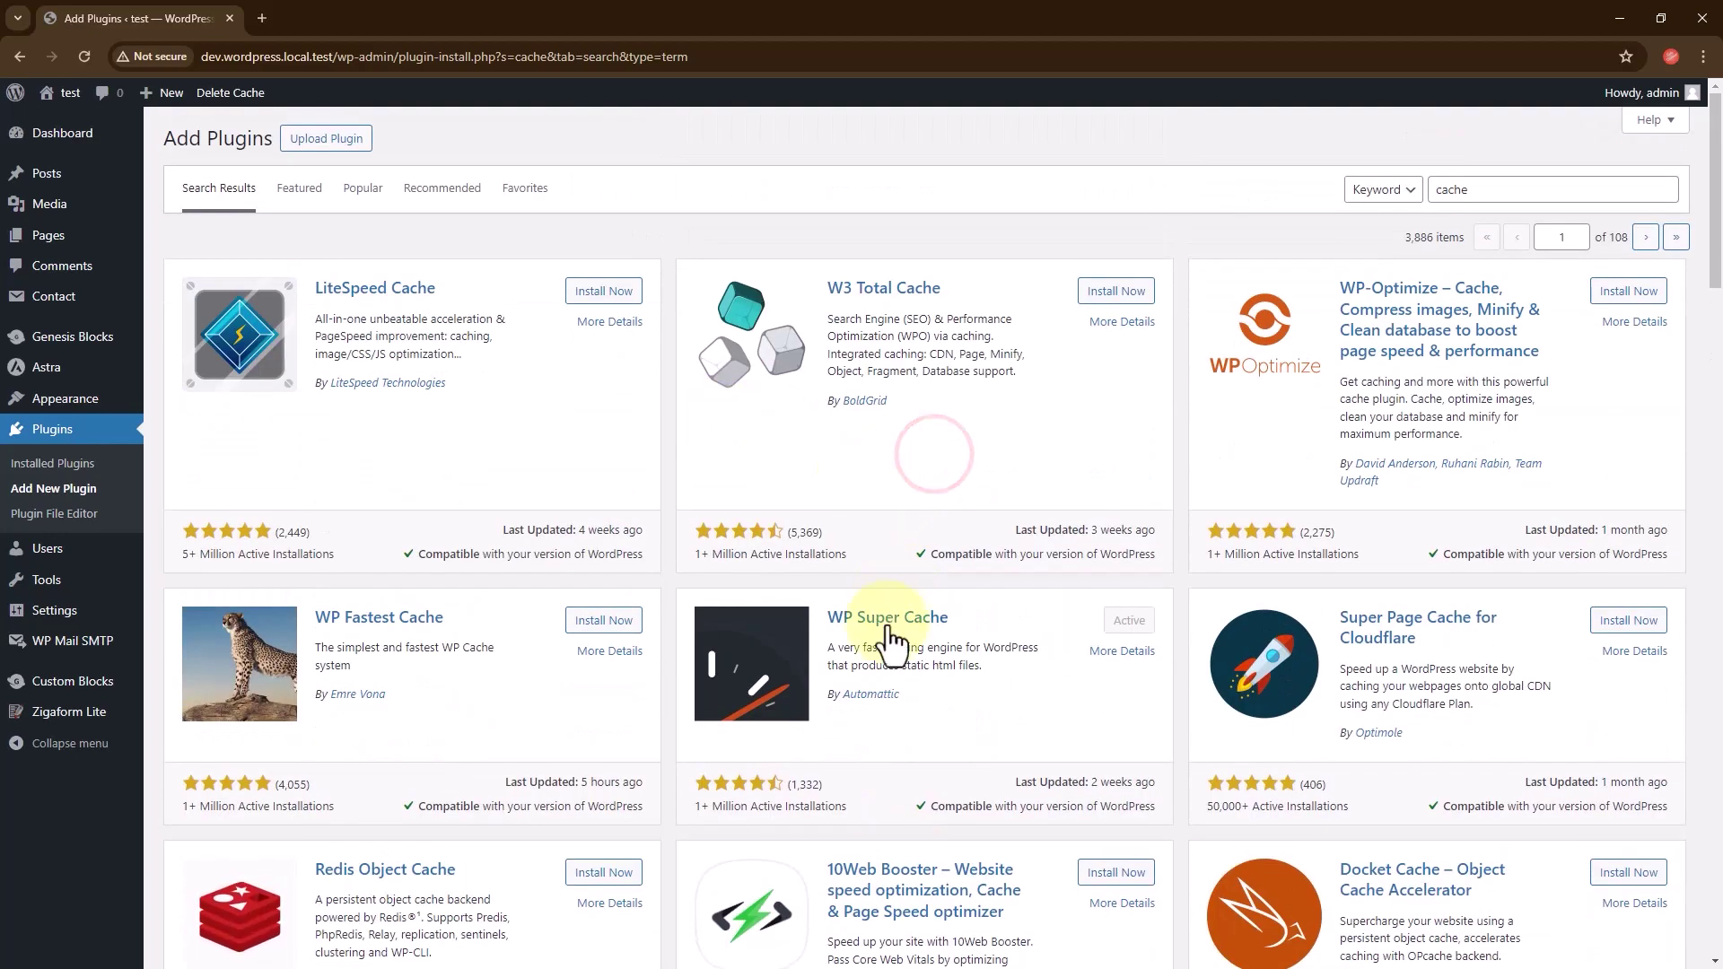